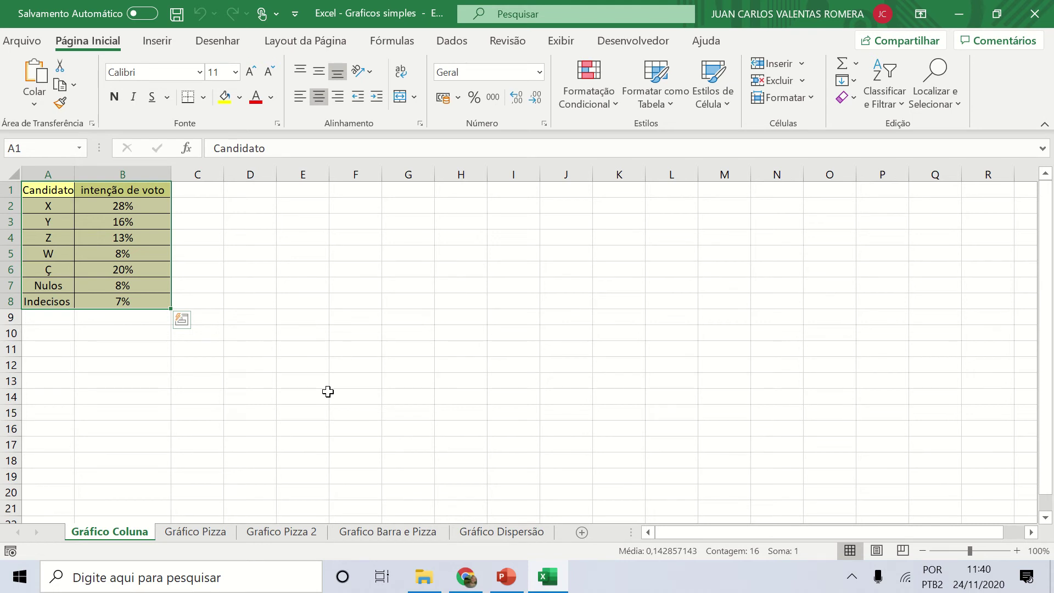
pyautogui.click(322, 317)
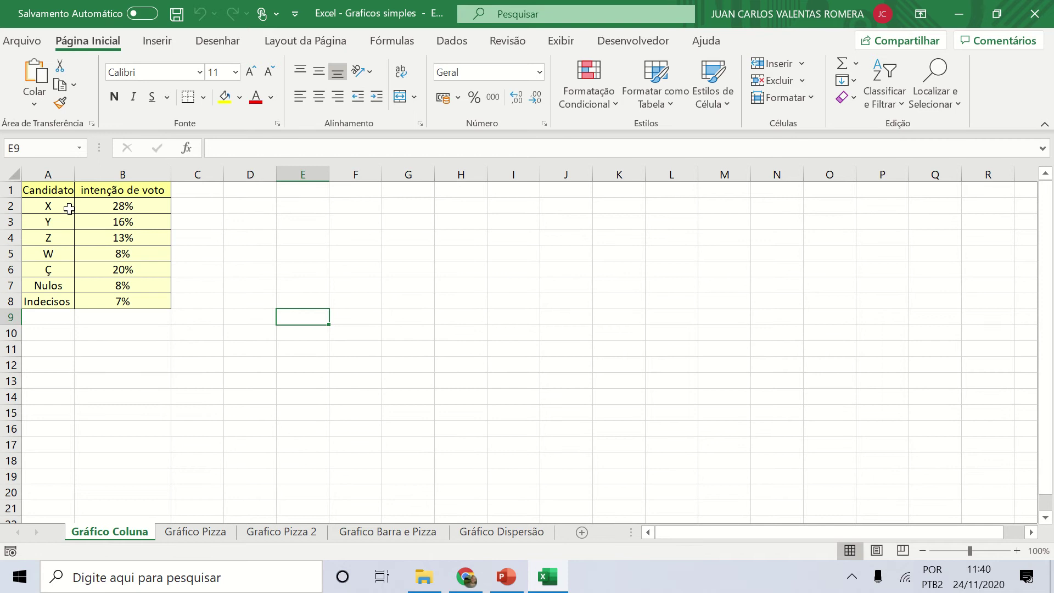
pyautogui.moveTo(60, 192); pyautogui.dragTo(141, 296)
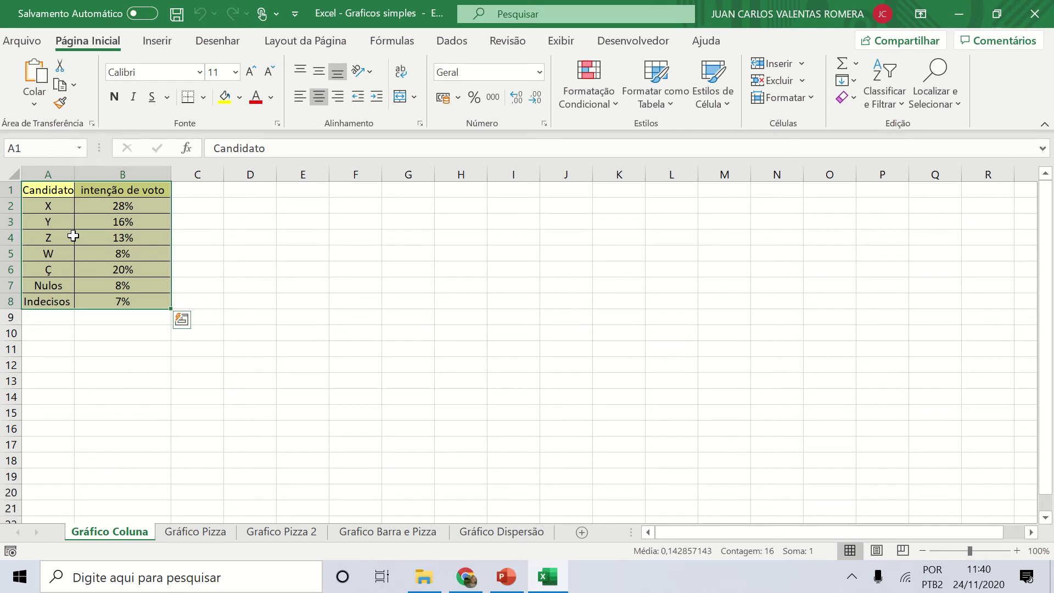
pyautogui.click(348, 297)
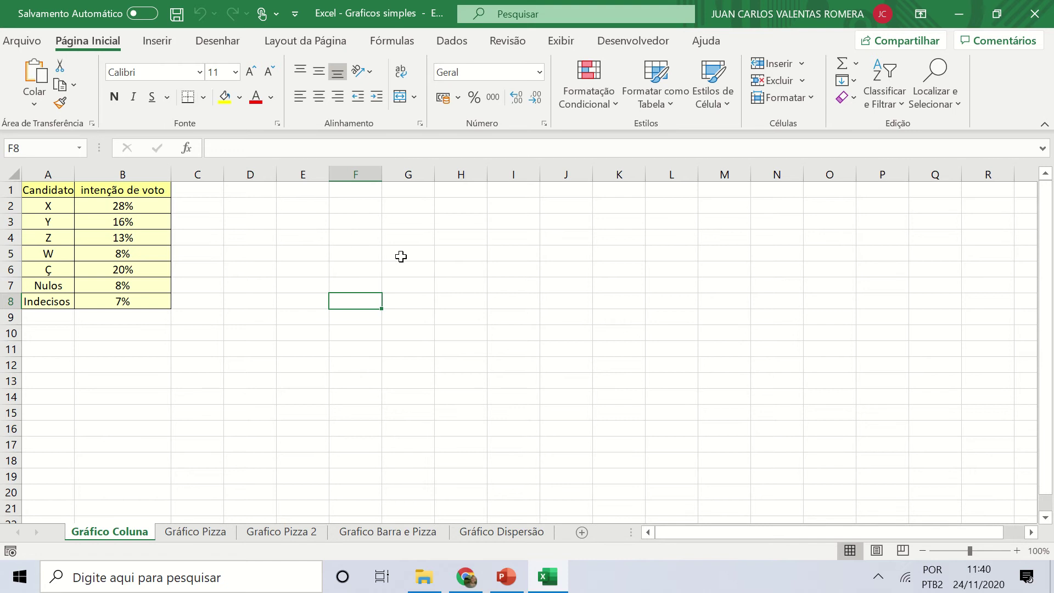
# Insert a 2D clustered column chart from the candidate and voting-intention data in A1:B8
pyautogui.click(156, 44)
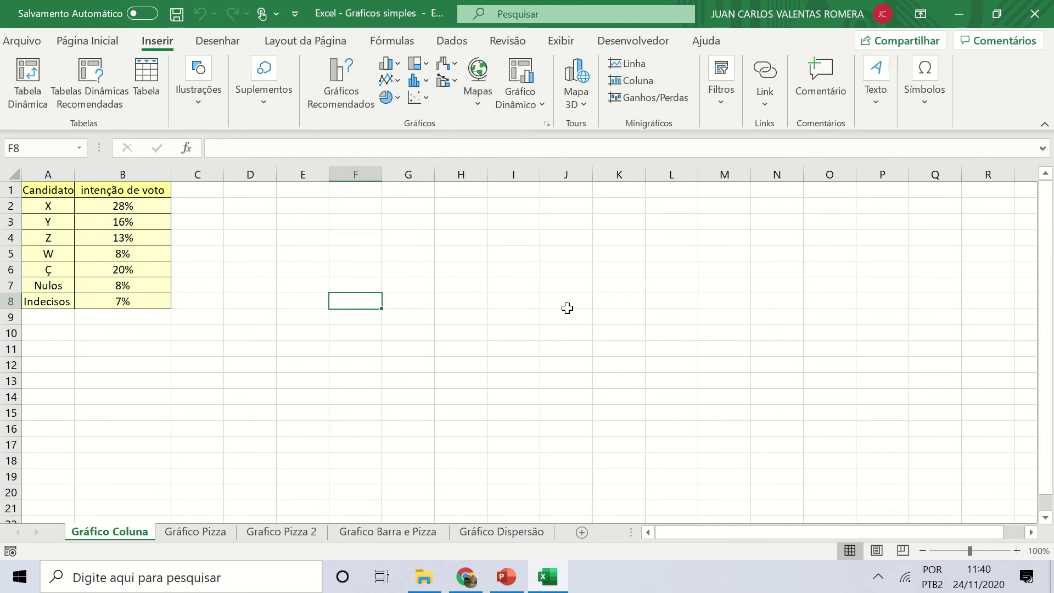
pyautogui.click(45, 192)
pyautogui.moveTo(45, 192); pyautogui.dragTo(141, 304)
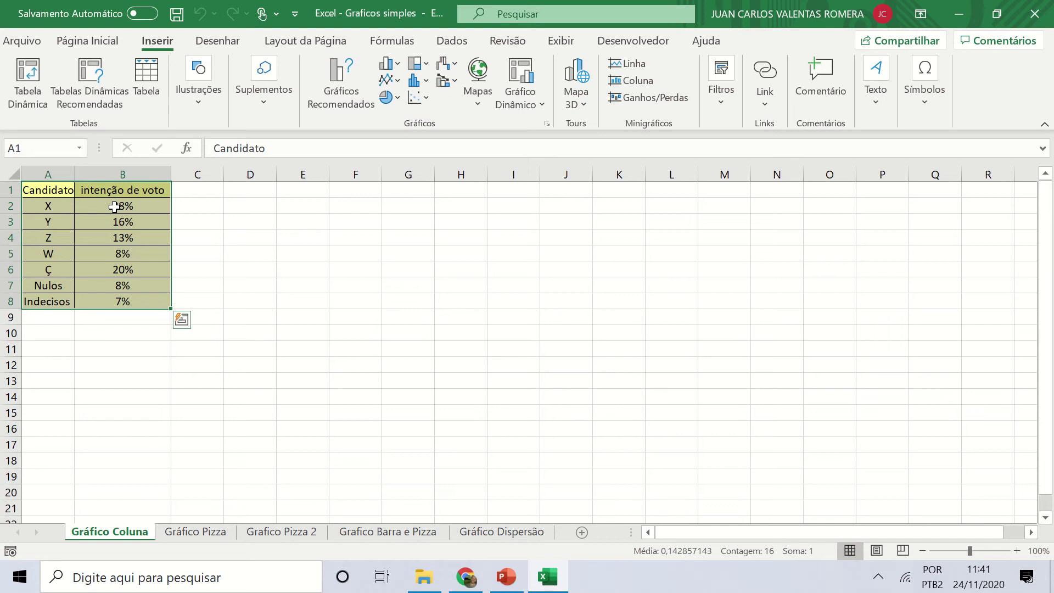
pyautogui.click(397, 66)
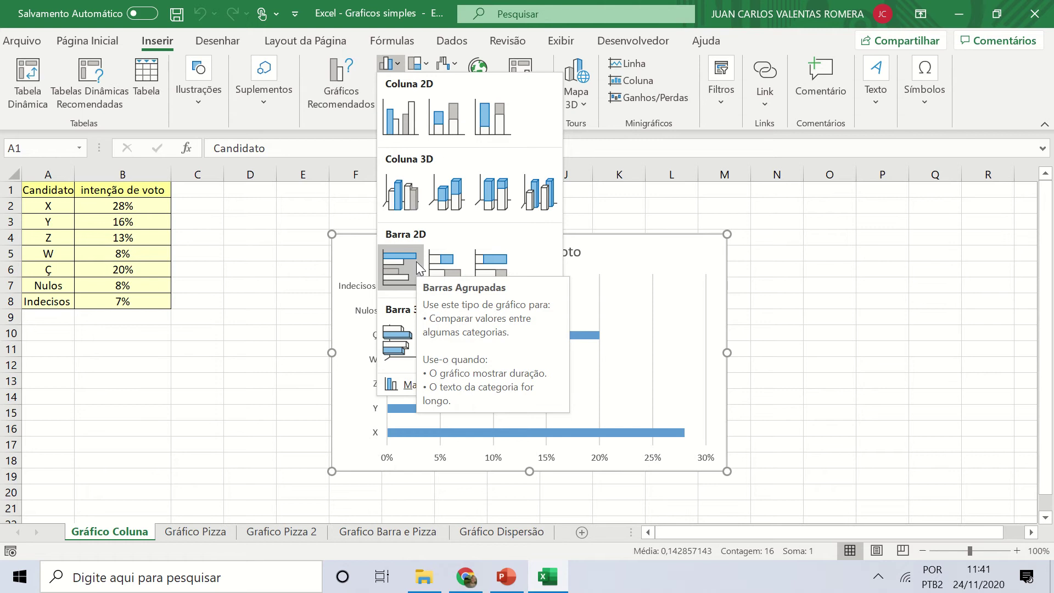
pyautogui.click(400, 120)
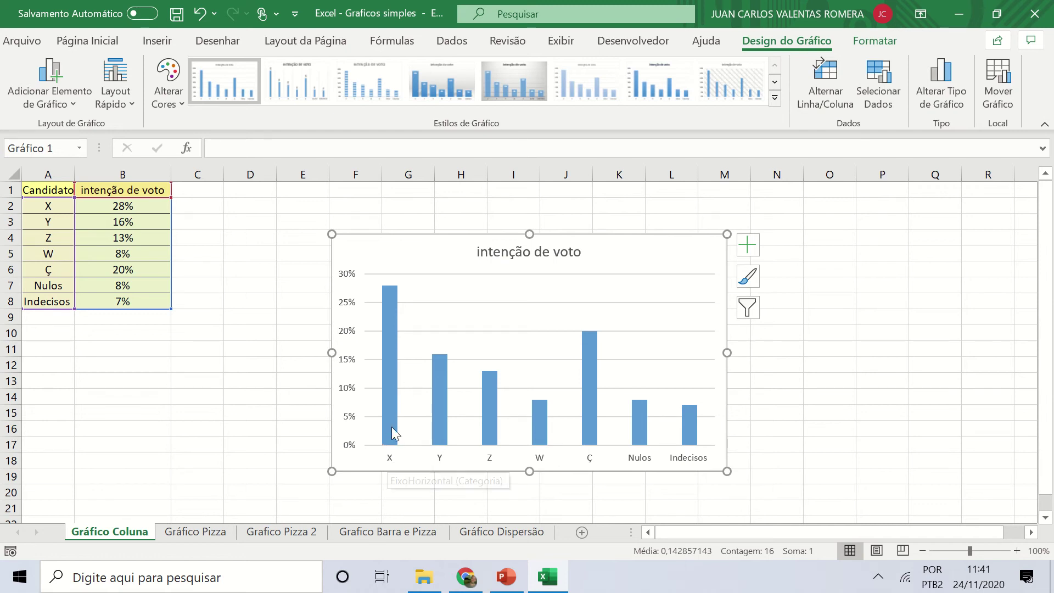
pyautogui.moveTo(388, 390)
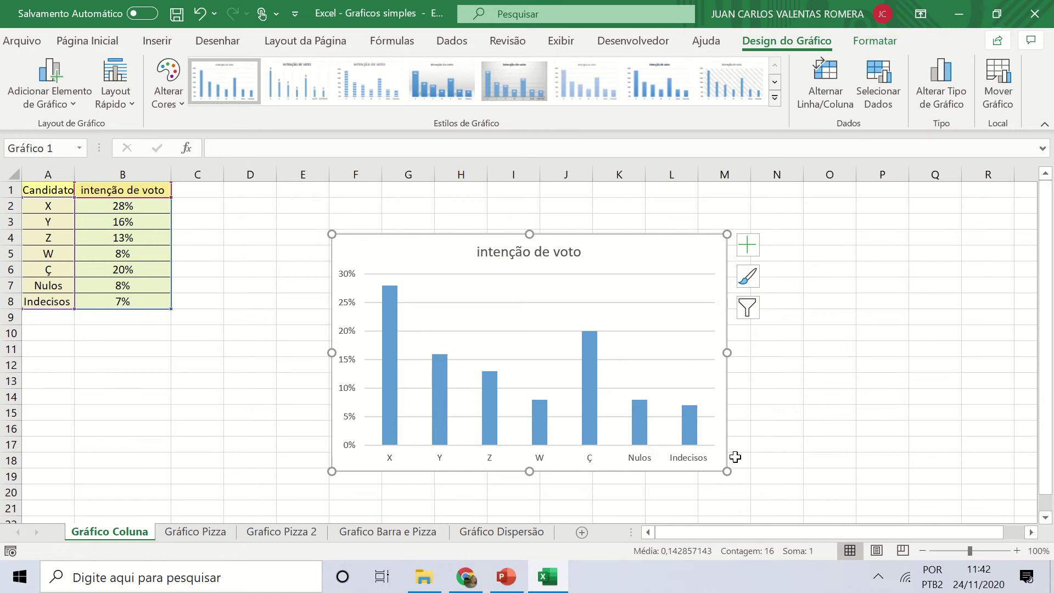
# Change the column chart's title to "Pesquisa eleitoral"
pyautogui.click(512, 253)
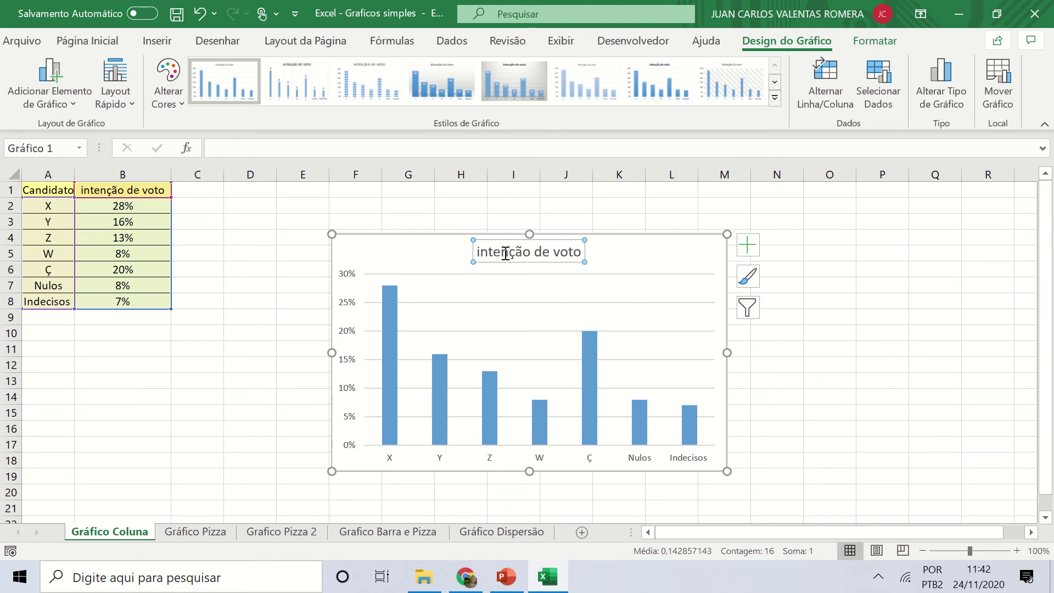
pyautogui.doubleClick(578, 254)
pyautogui.click(580, 253)
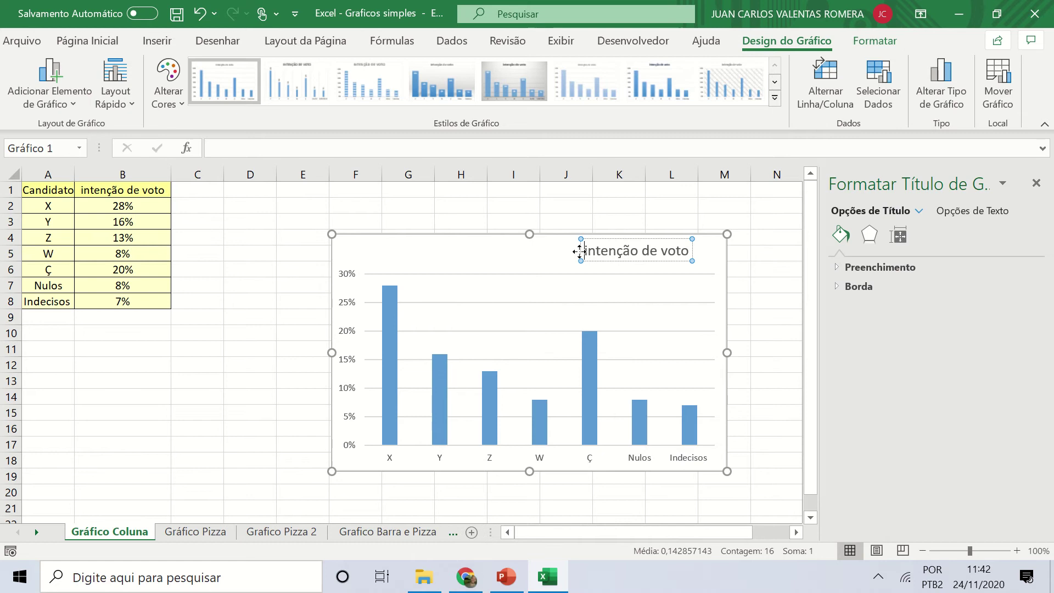
pyautogui.moveTo(590, 260)
pyautogui.mouseDown()
pyautogui.moveTo(468, 257)
pyautogui.moveTo(577, 258)
pyautogui.mouseUp()
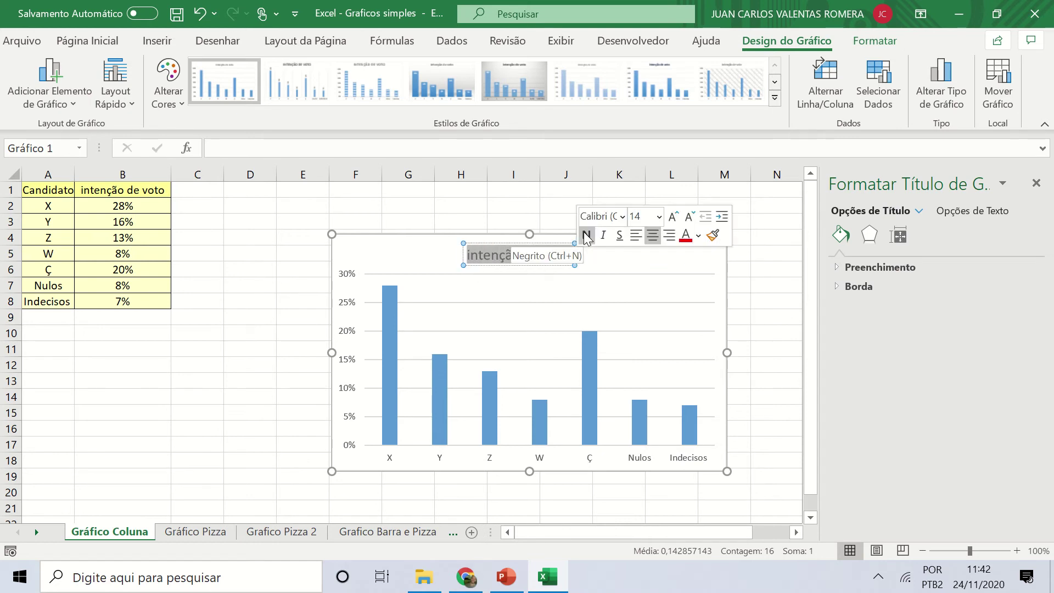
pyautogui.write('Pesquisa')
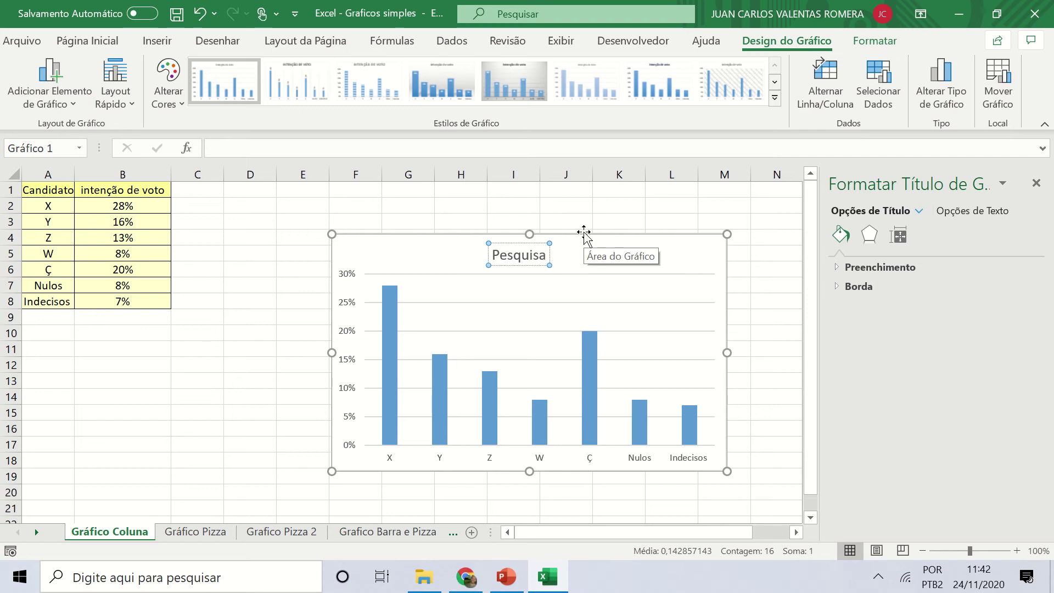
pyautogui.write(' eleitoral')
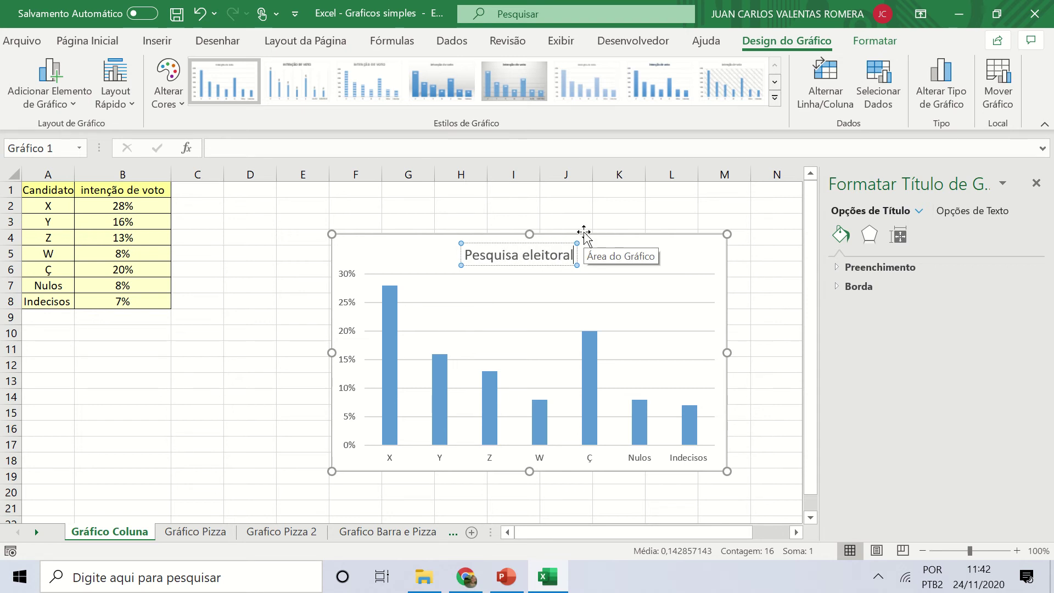
pyautogui.click(764, 240)
# Apply the third chart style, with striped columns, to the column chart and recolour it with the orange, yellow and green colourful palette
pyautogui.click(573, 342)
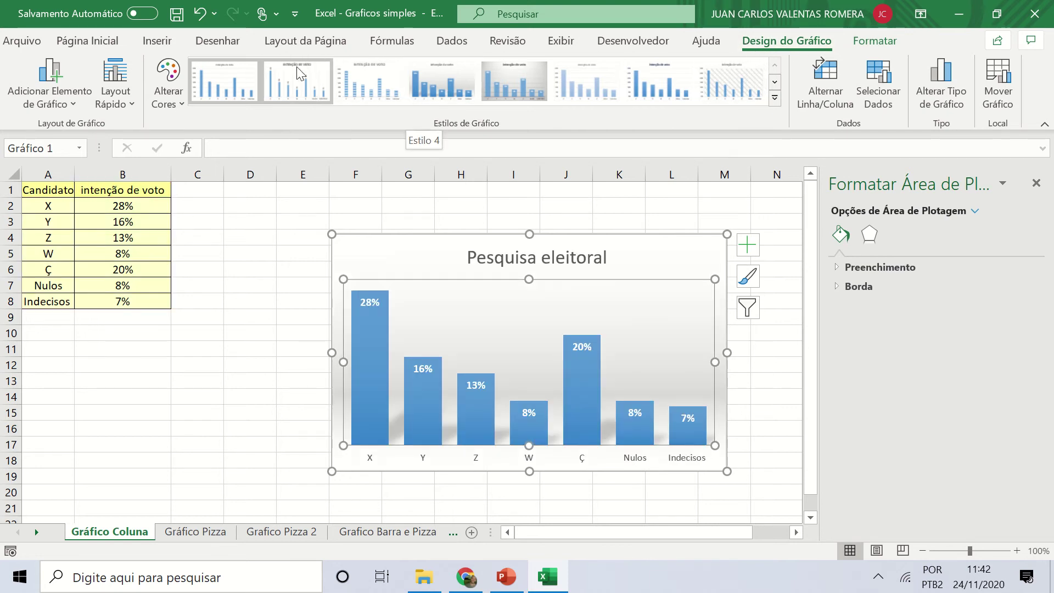
pyautogui.click(383, 88)
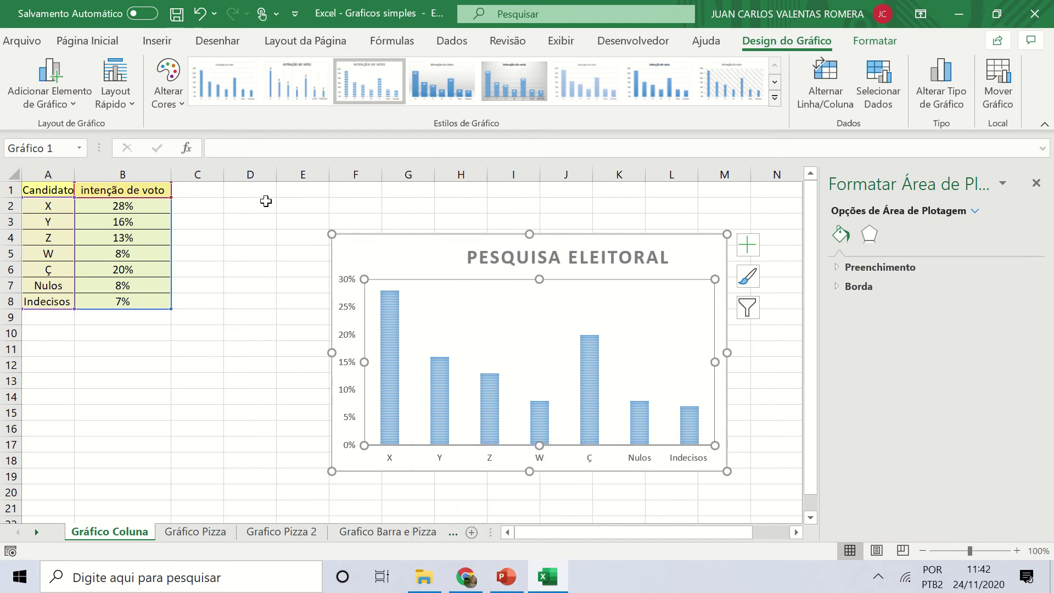
pyautogui.click(183, 100)
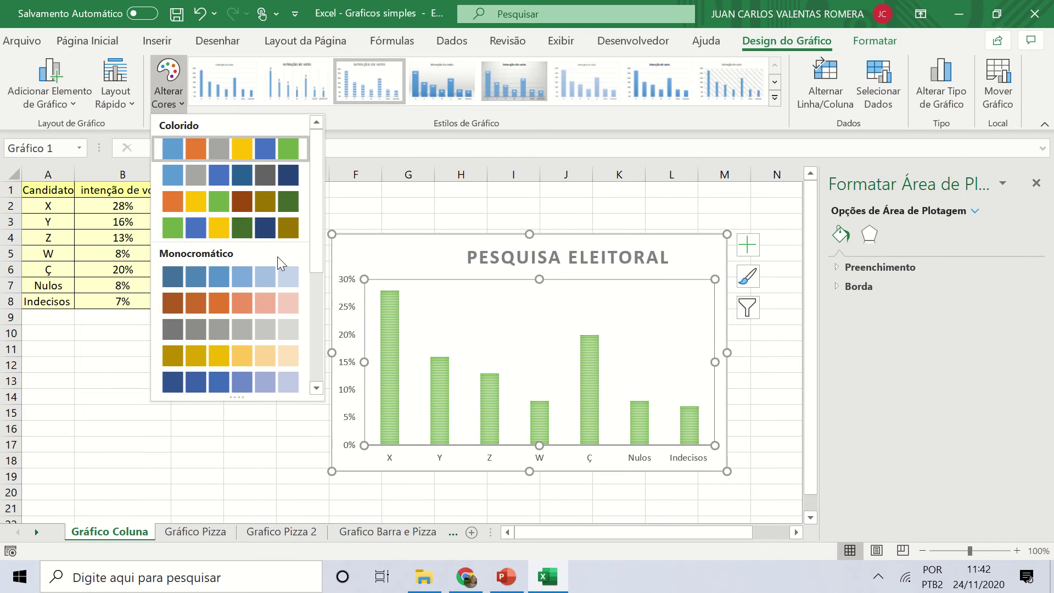
pyautogui.click(231, 202)
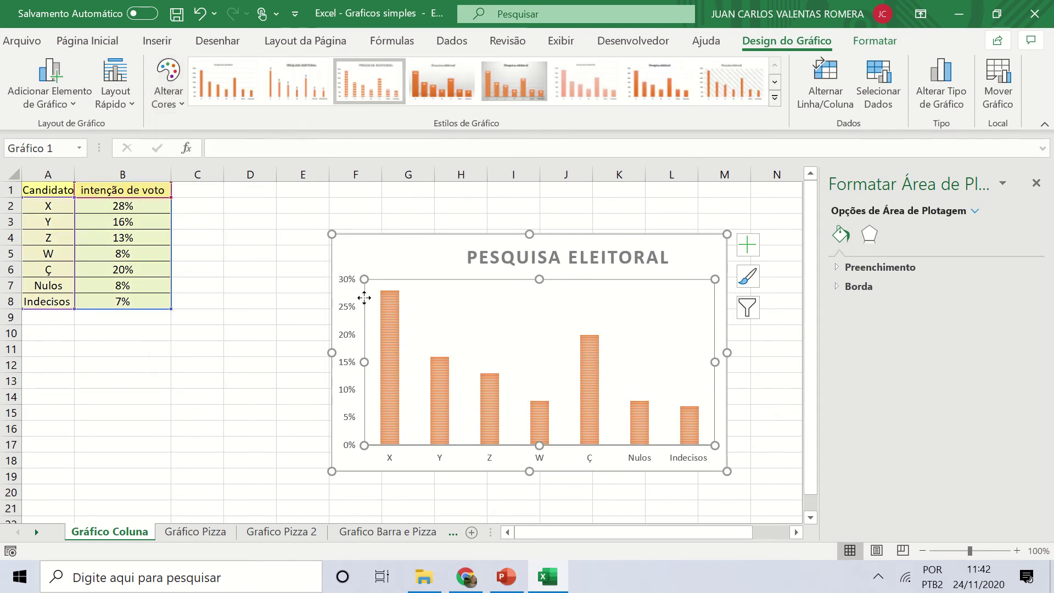
pyautogui.click(705, 214)
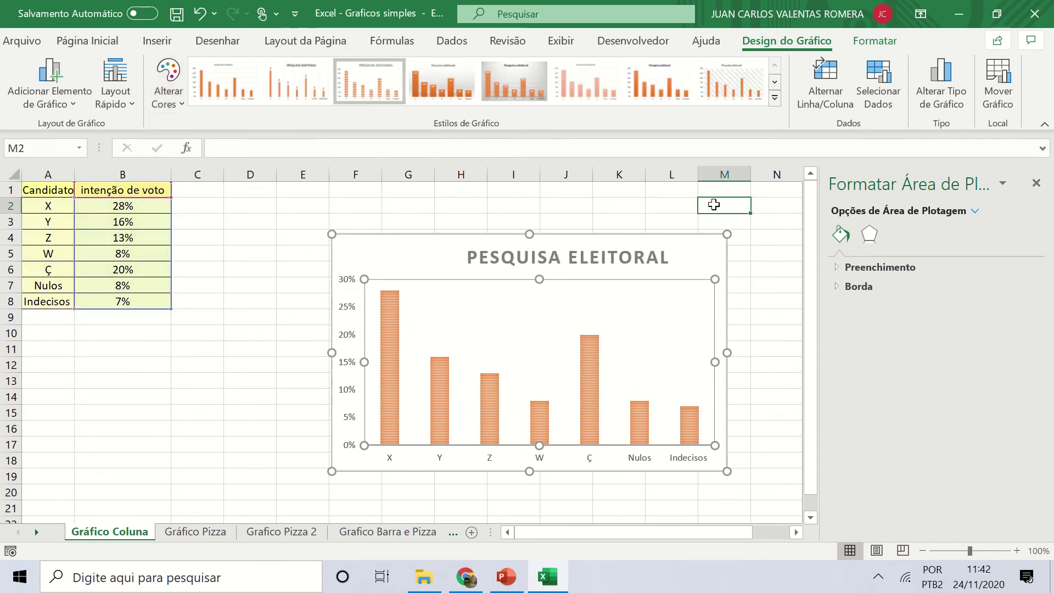
pyautogui.click(631, 303)
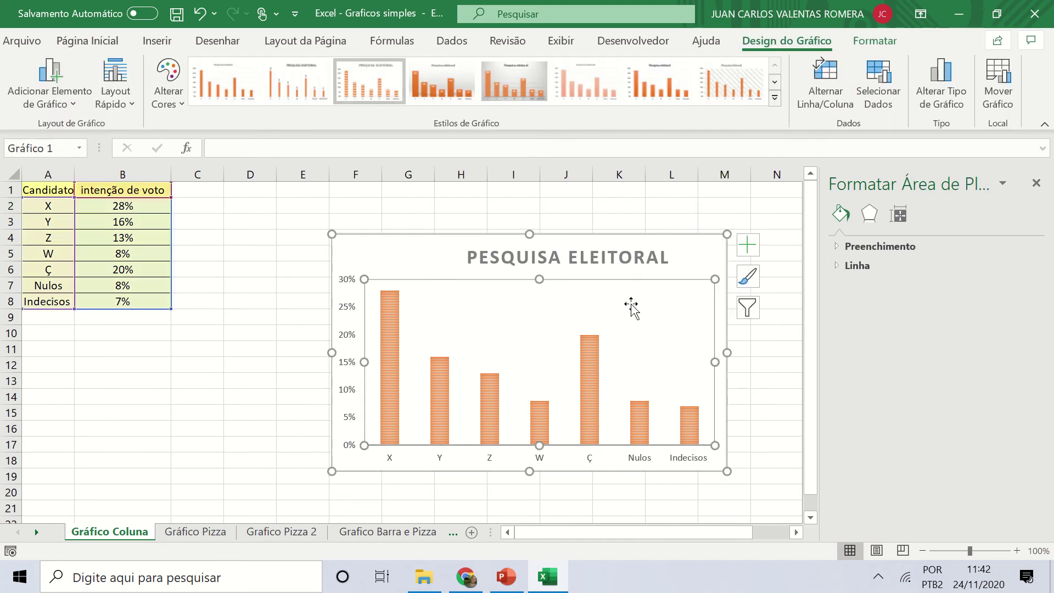
# Move the column chart up and closer to the data table
pyautogui.click(867, 42)
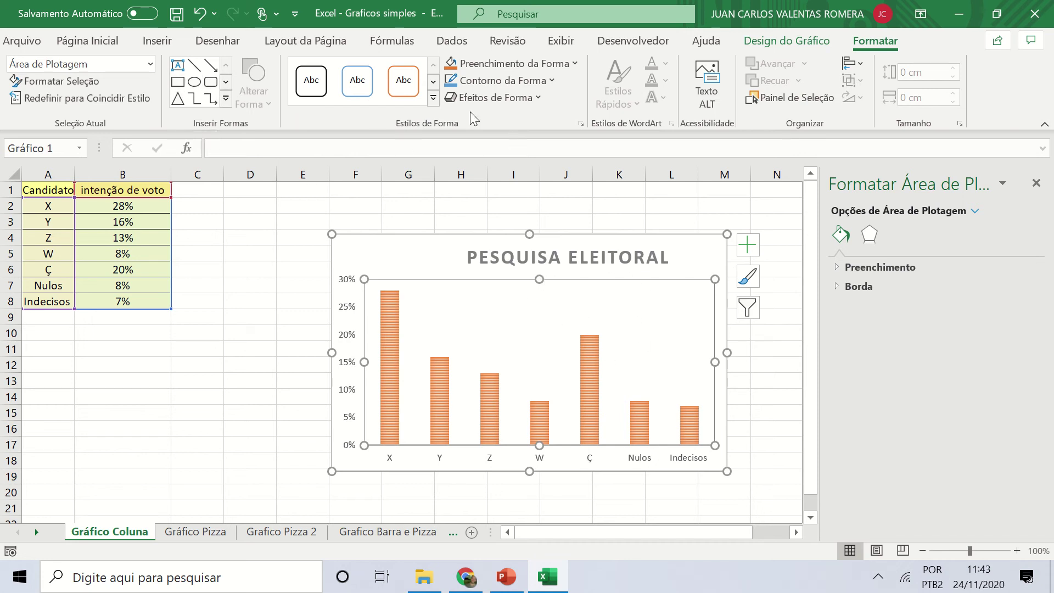
pyautogui.click(796, 41)
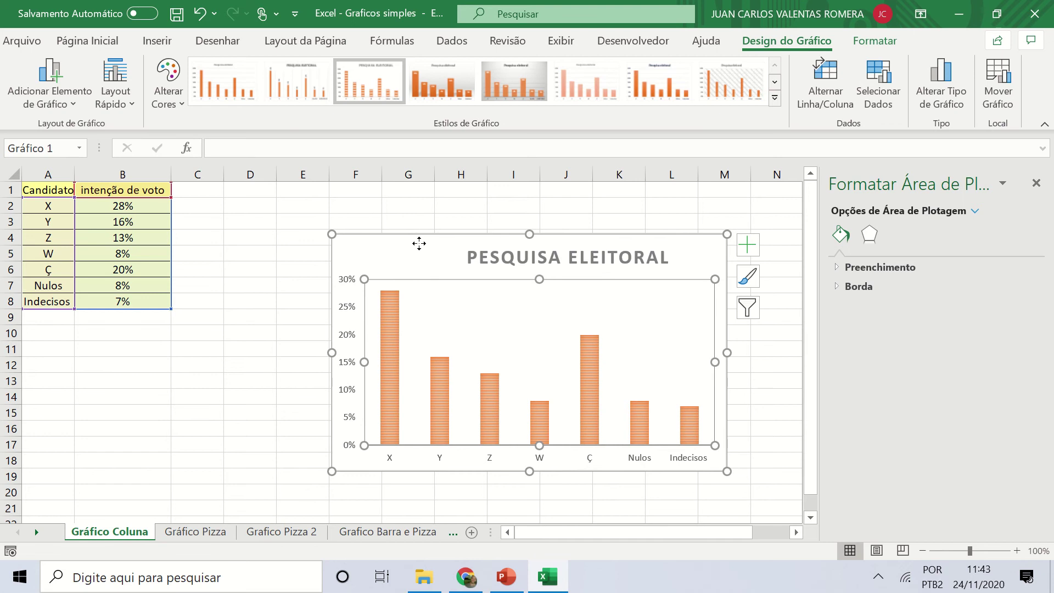
pyautogui.moveTo(418, 243); pyautogui.dragTo(363, 220)
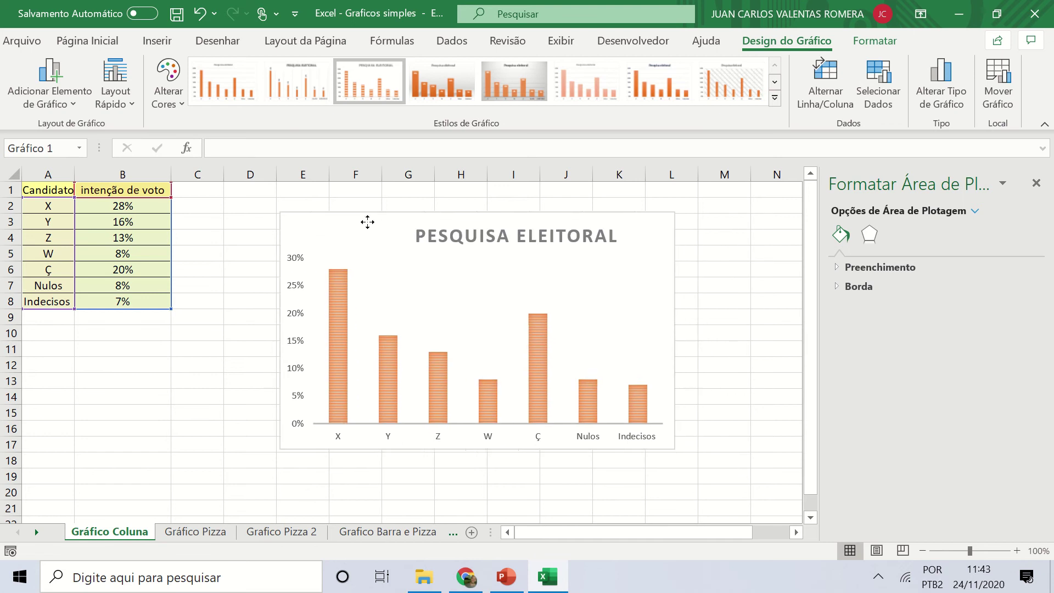
# Switch to the Gráfico Pizza sheet and close the formatting pane
pyautogui.click(189, 531)
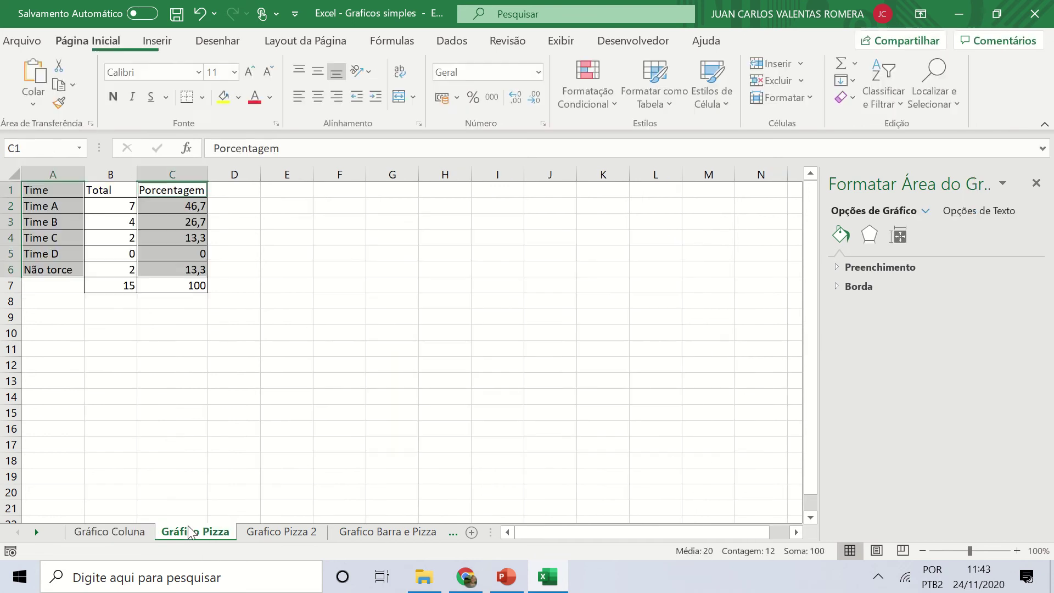
pyautogui.click(460, 296)
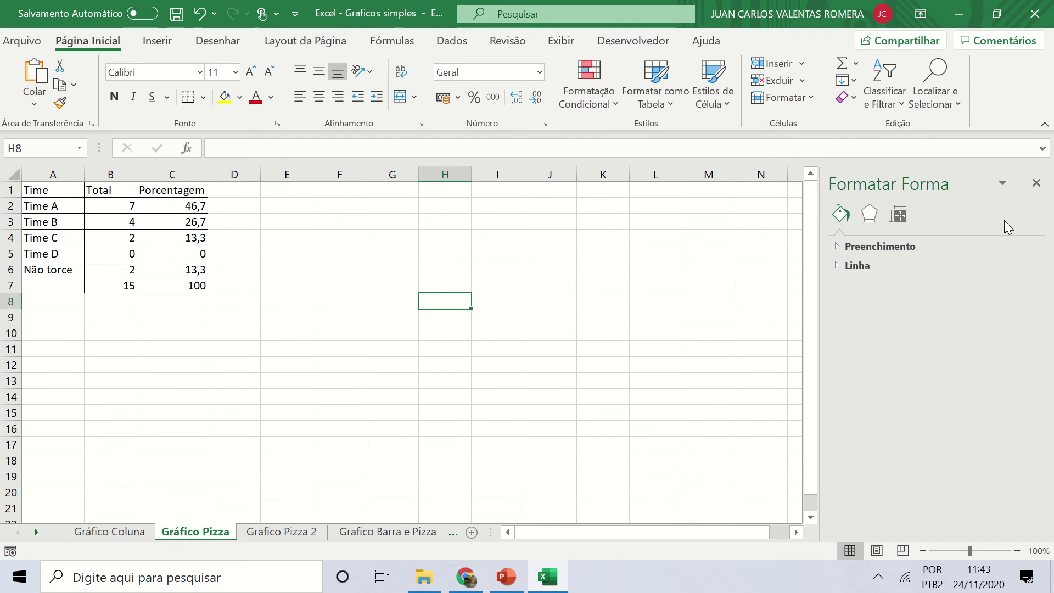
pyautogui.click(1035, 183)
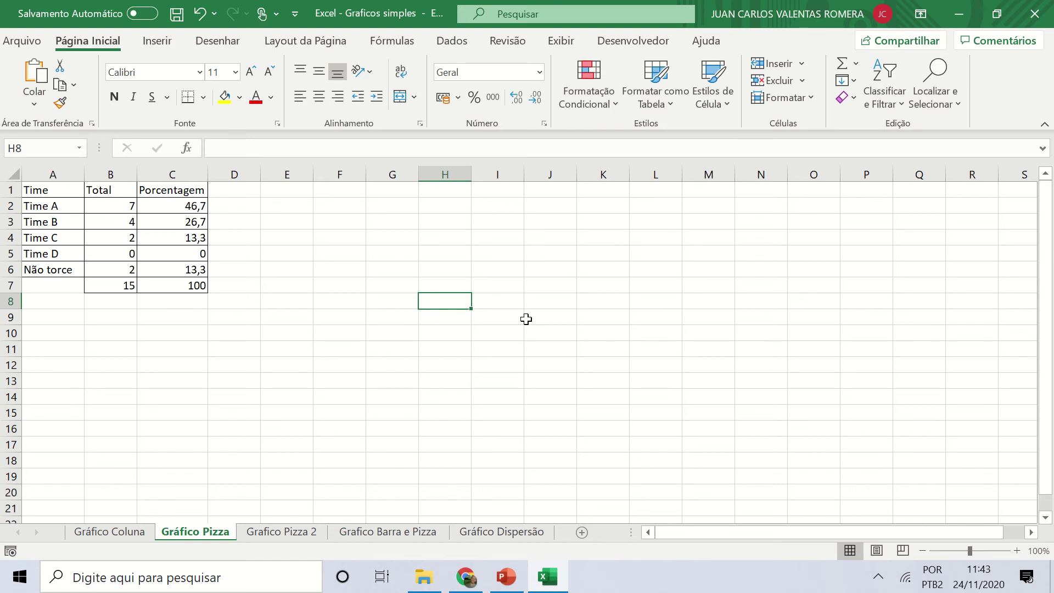
# On the Gráfico Coluna sheet, shrink the column chart to about half its width and height and place it directly beside the data table
pyautogui.click(118, 533)
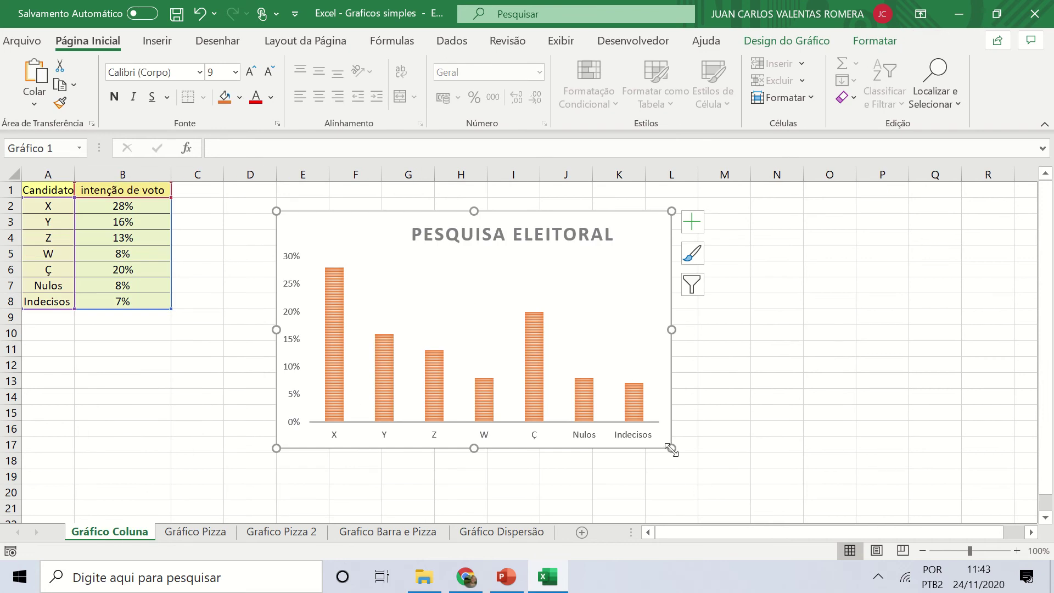
pyautogui.moveTo(671, 447); pyautogui.dragTo(481, 334)
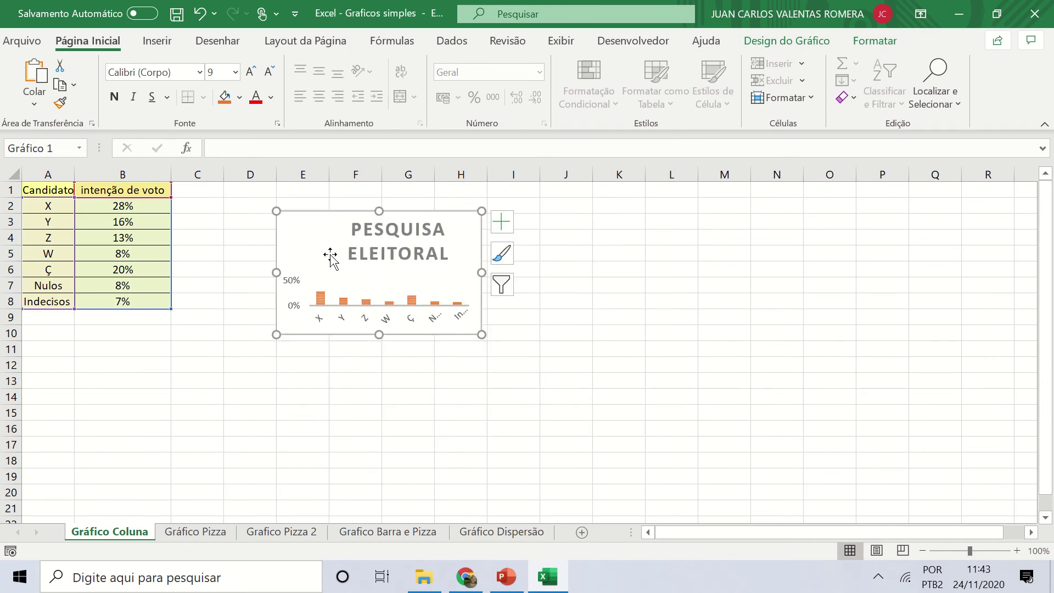
pyautogui.moveTo(330, 255); pyautogui.dragTo(240, 234)
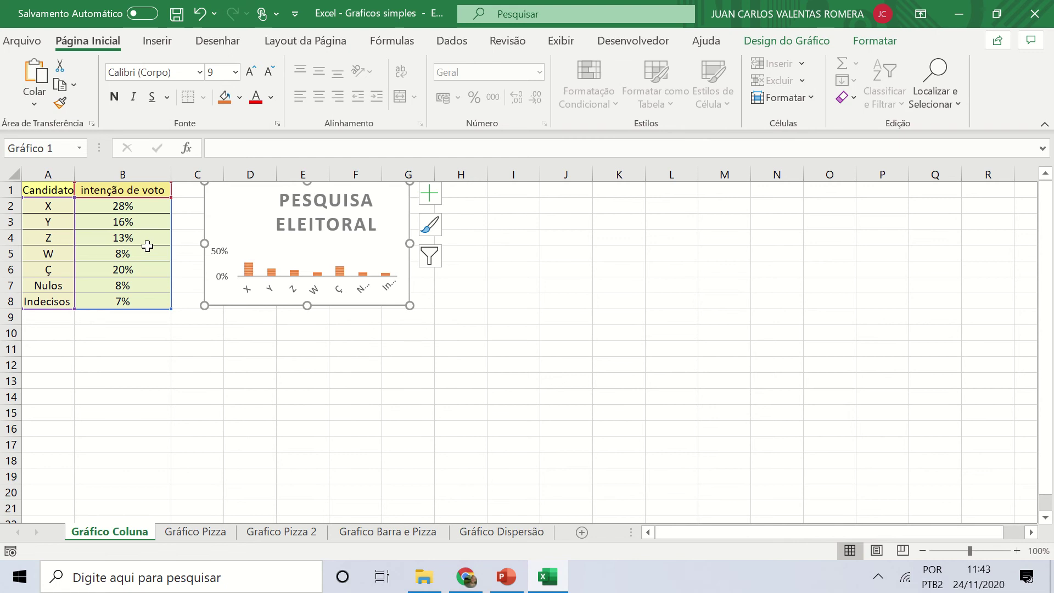
# Insert a 3D pie chart from the candidate and voting-intention data in A1:B8
pyautogui.click(147, 245)
pyautogui.moveTo(55, 194); pyautogui.dragTo(150, 302)
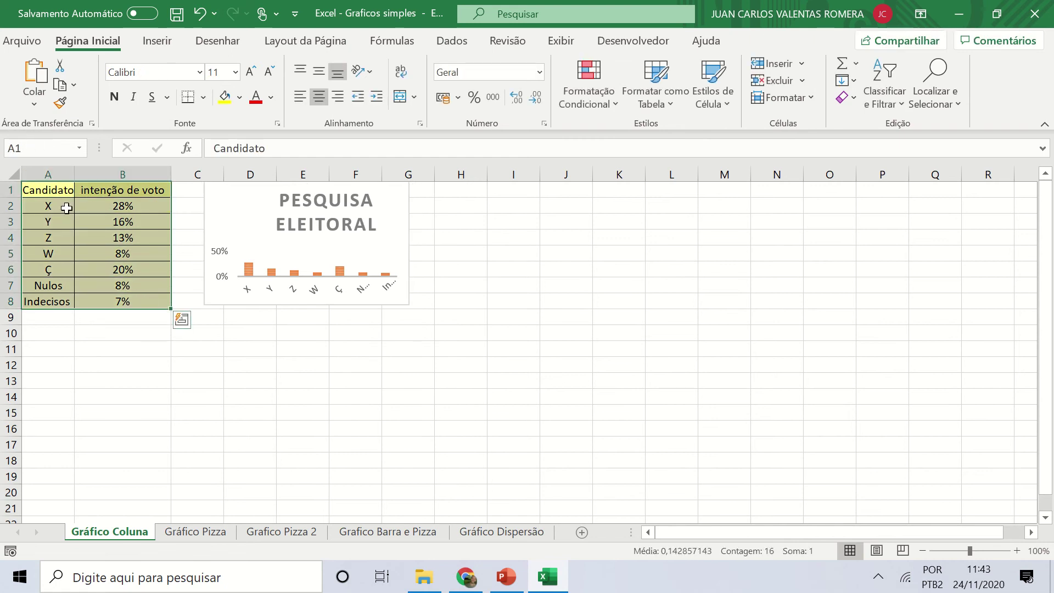
pyautogui.click(157, 41)
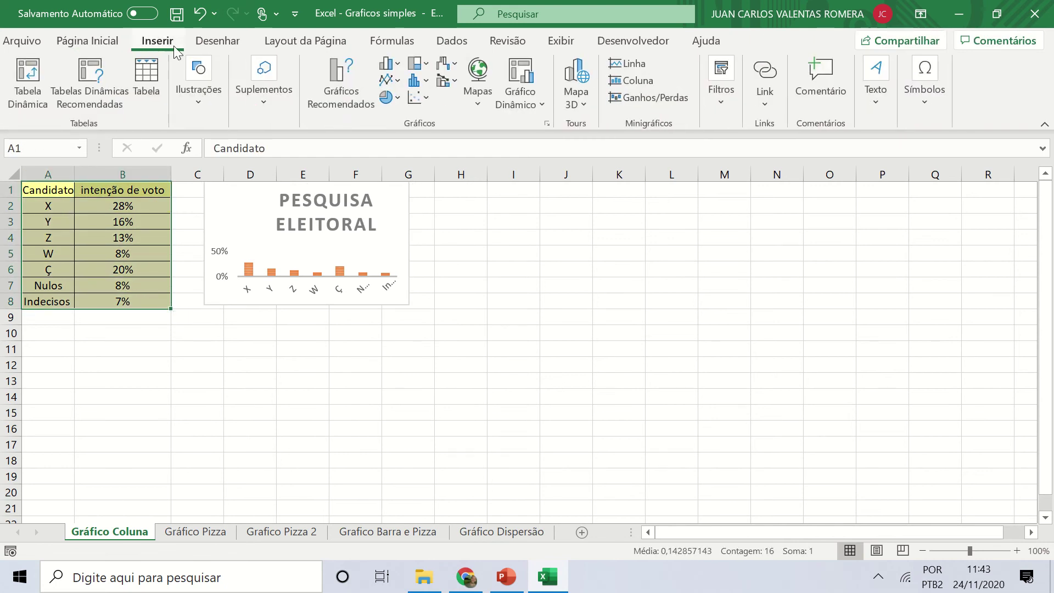
pyautogui.click(398, 102)
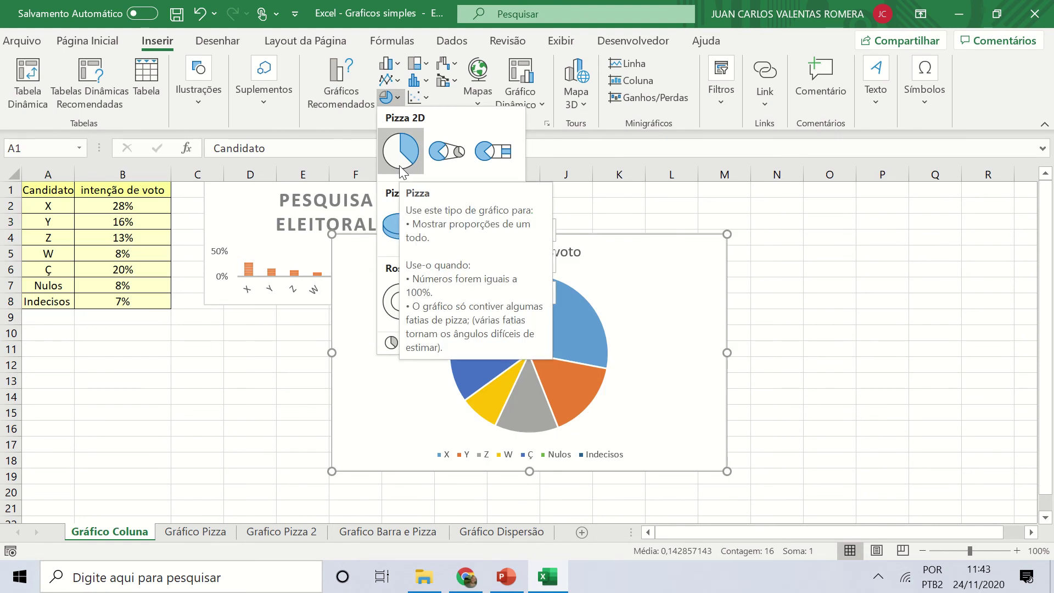
pyautogui.click(399, 231)
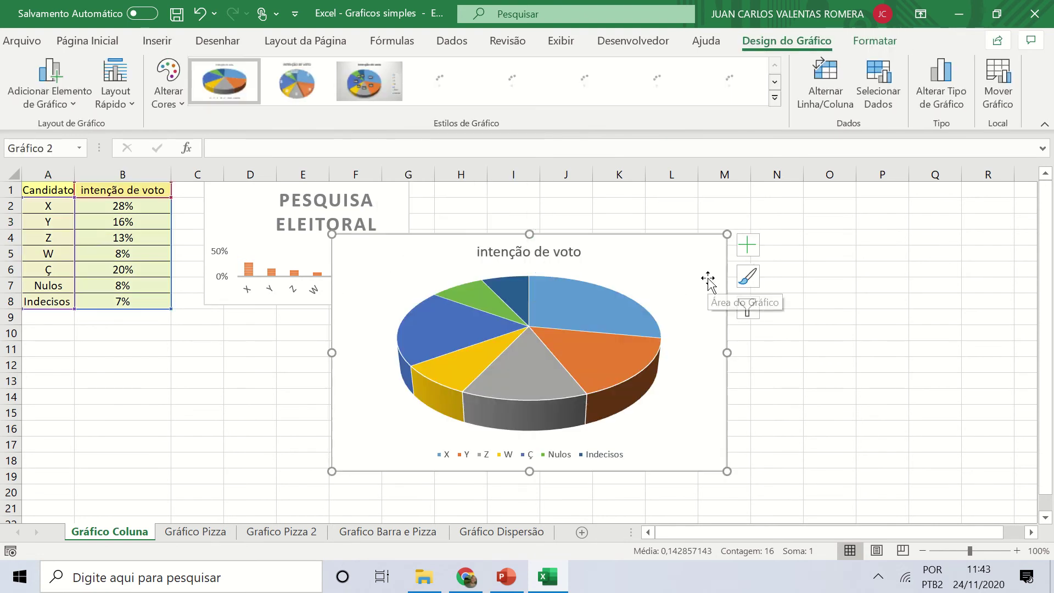
# Move the pie chart clear of the column chart and apply the third chart style, with a grey gradient background and dark data labels
pyautogui.moveTo(709, 280); pyautogui.dragTo(782, 279)
pyautogui.moveTo(661, 254); pyautogui.dragTo(754, 260)
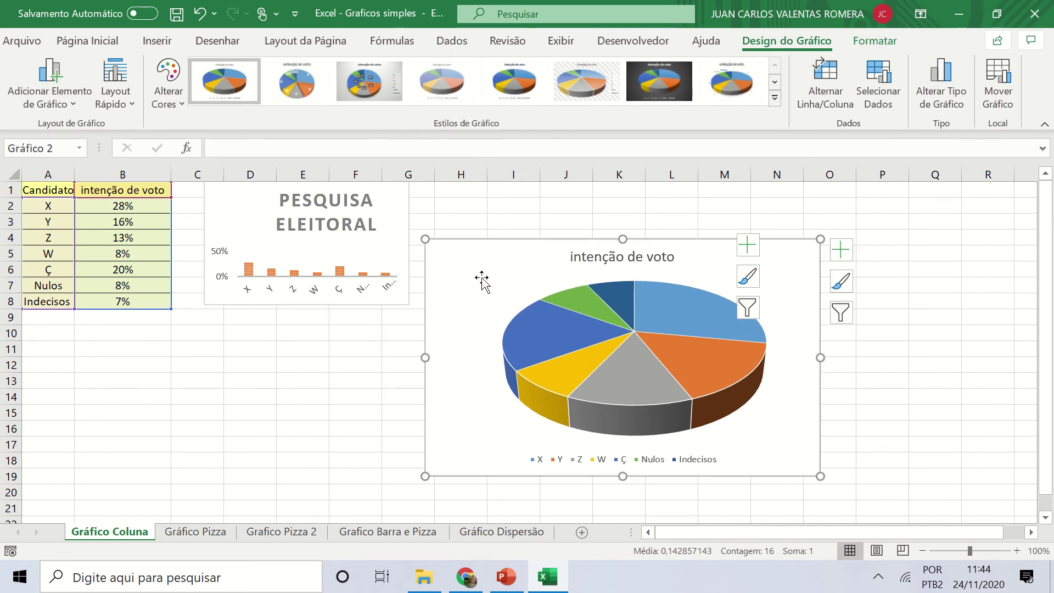
pyautogui.click(310, 83)
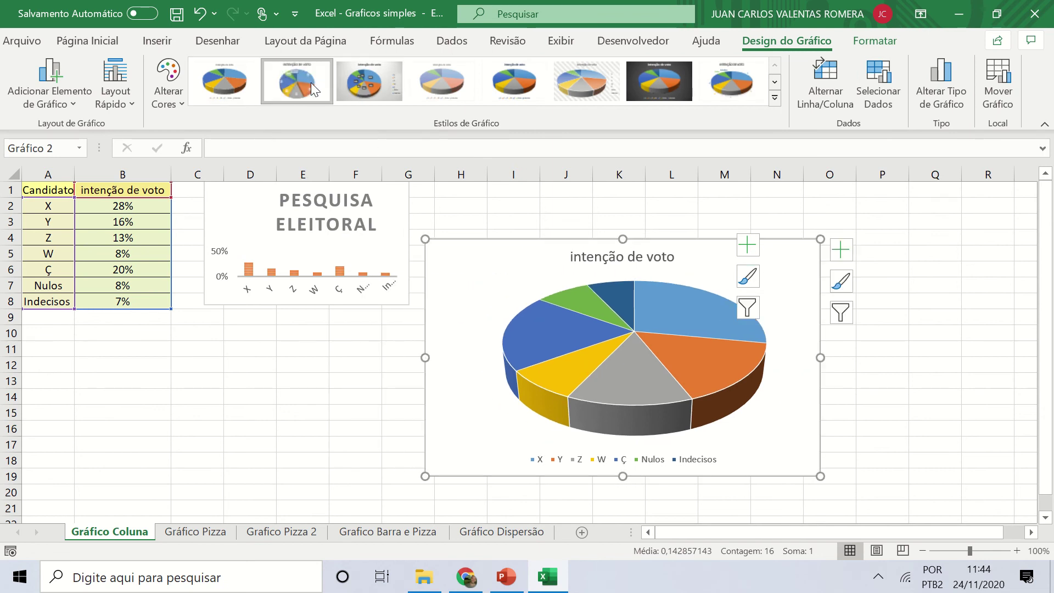
pyautogui.click(351, 82)
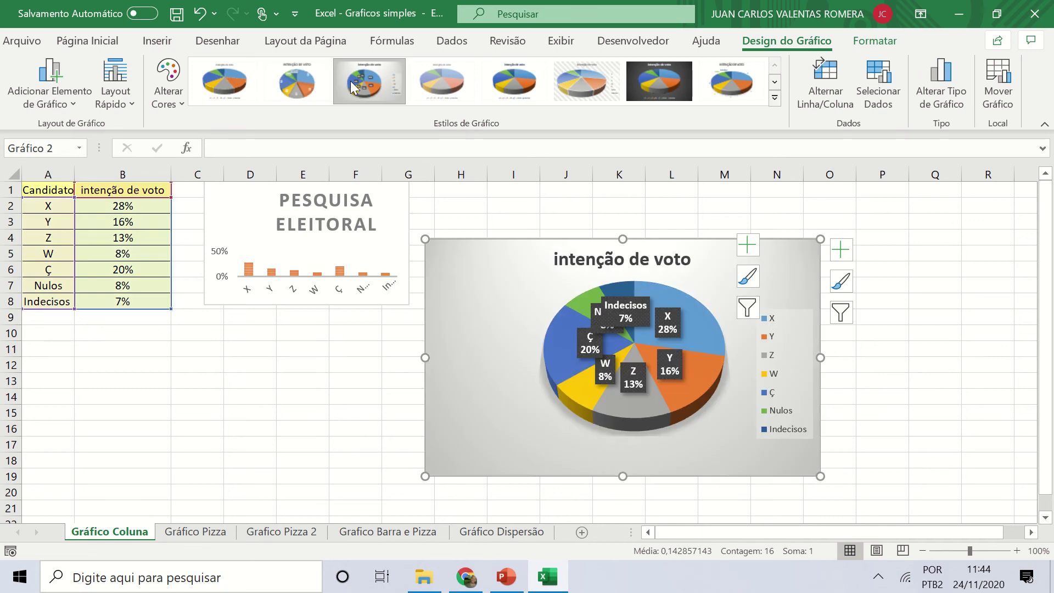
# Apply the fourth chart style, with pale translucent slices, to the 3D pie chart and enlarge it up to row 3 and wider
pyautogui.click(442, 94)
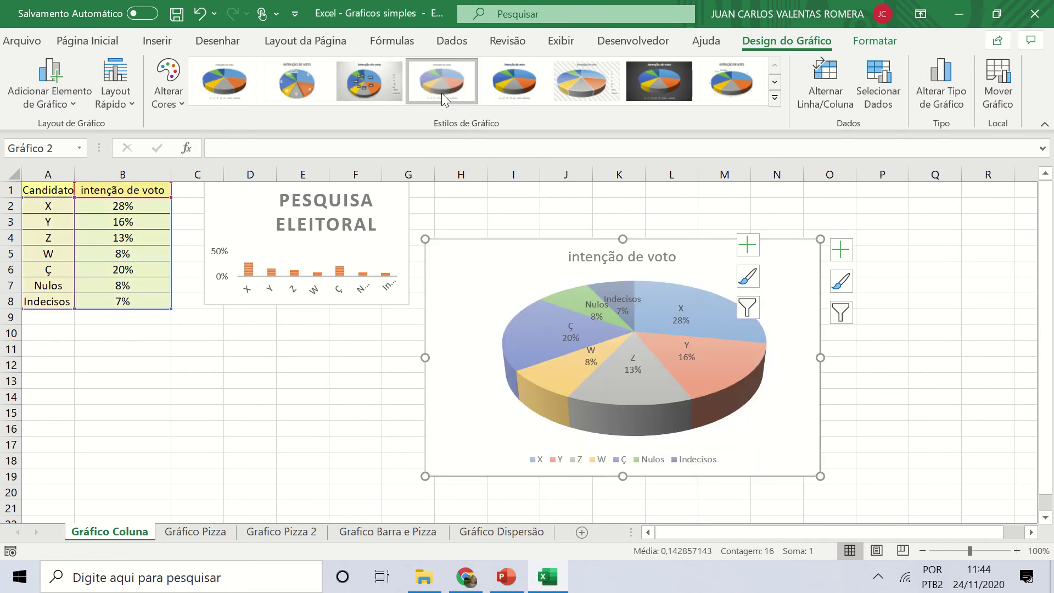
pyautogui.click(967, 426)
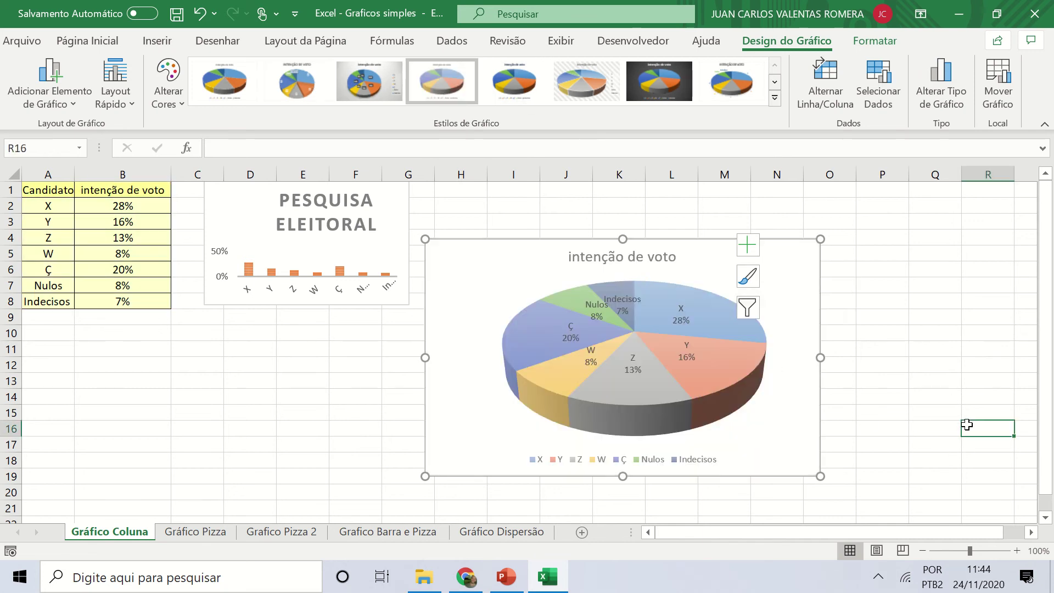
pyautogui.click(804, 256)
pyautogui.moveTo(820, 239); pyautogui.dragTo(890, 213)
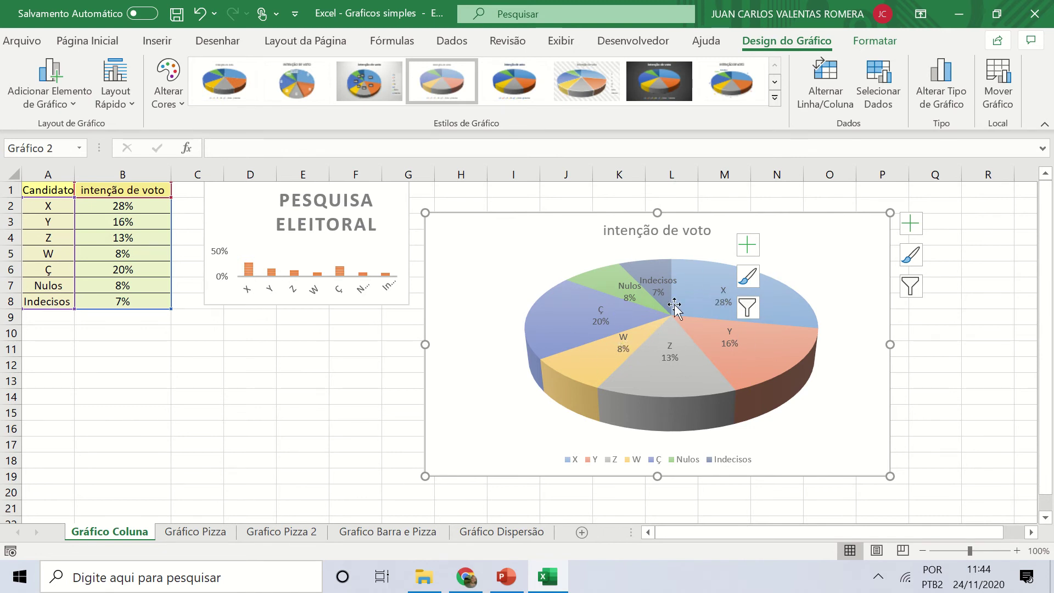
pyautogui.moveTo(704, 310)
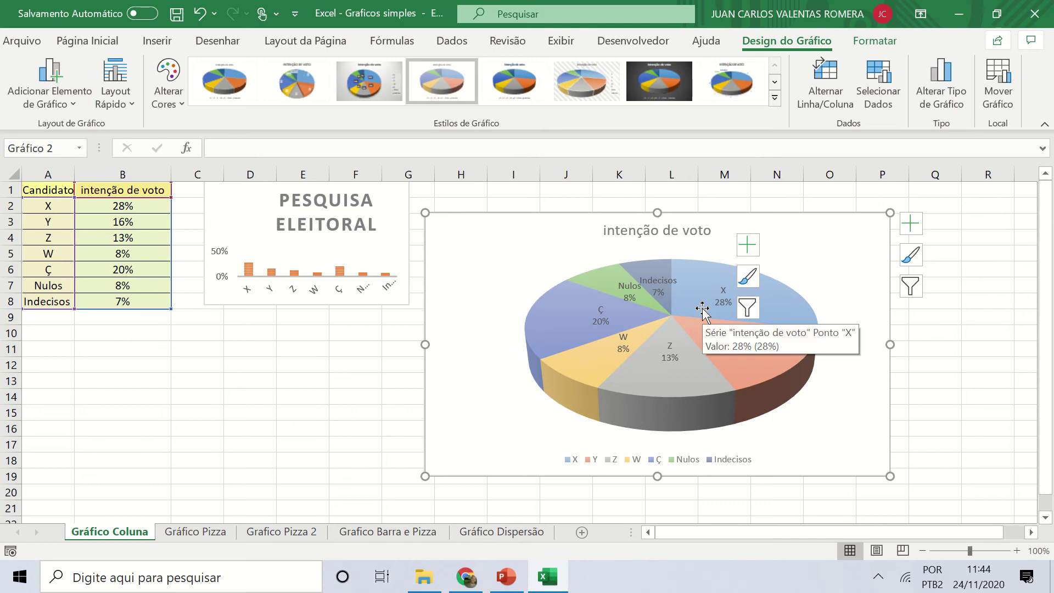
# Switch to the Gráfico Pizza sheet and examine the team counts and their sum in the Total column
pyautogui.click(185, 536)
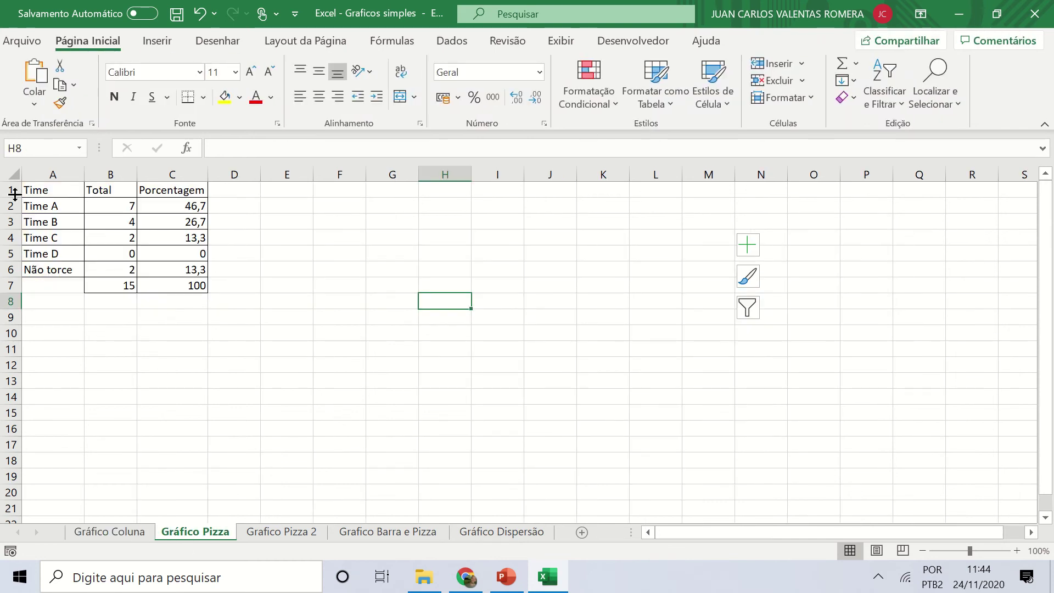
pyautogui.click(127, 287)
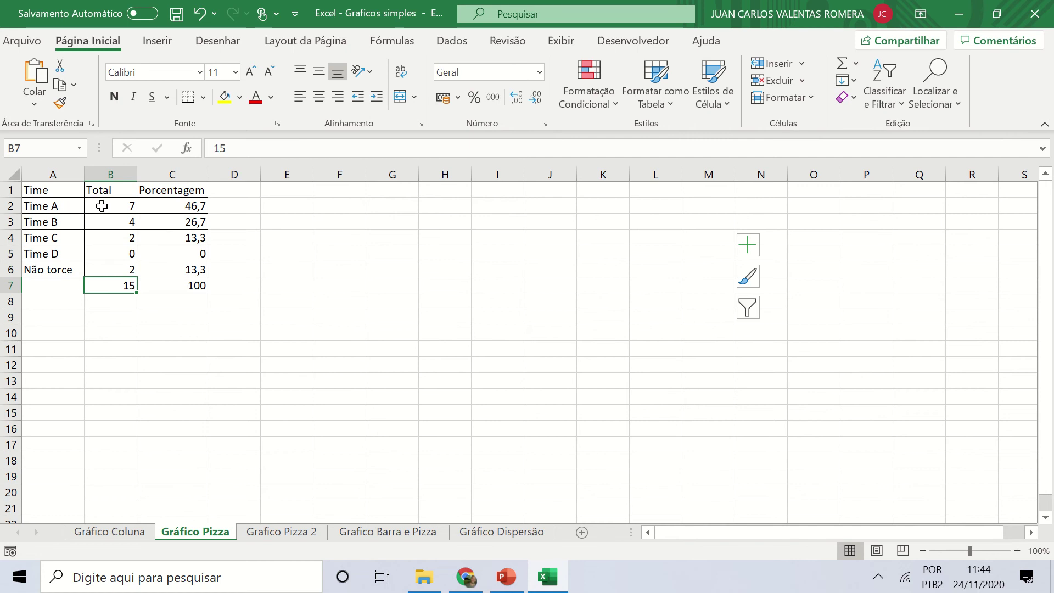
pyautogui.moveTo(102, 206)
pyautogui.mouseDown()
pyautogui.moveTo(108, 217)
pyautogui.moveTo(107, 206)
pyautogui.mouseUp()
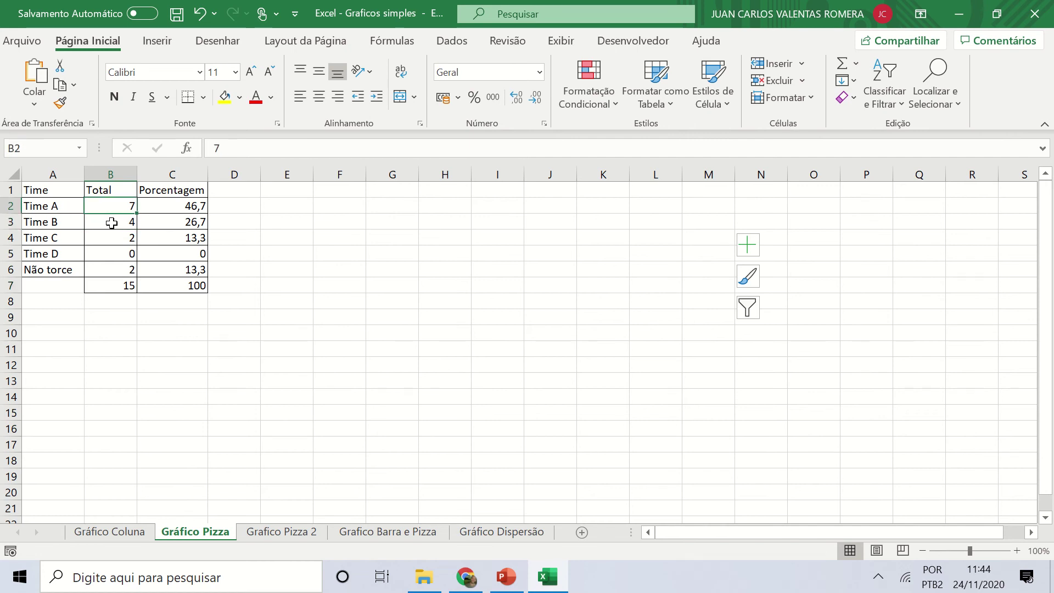
pyautogui.click(113, 222)
pyautogui.click(117, 237)
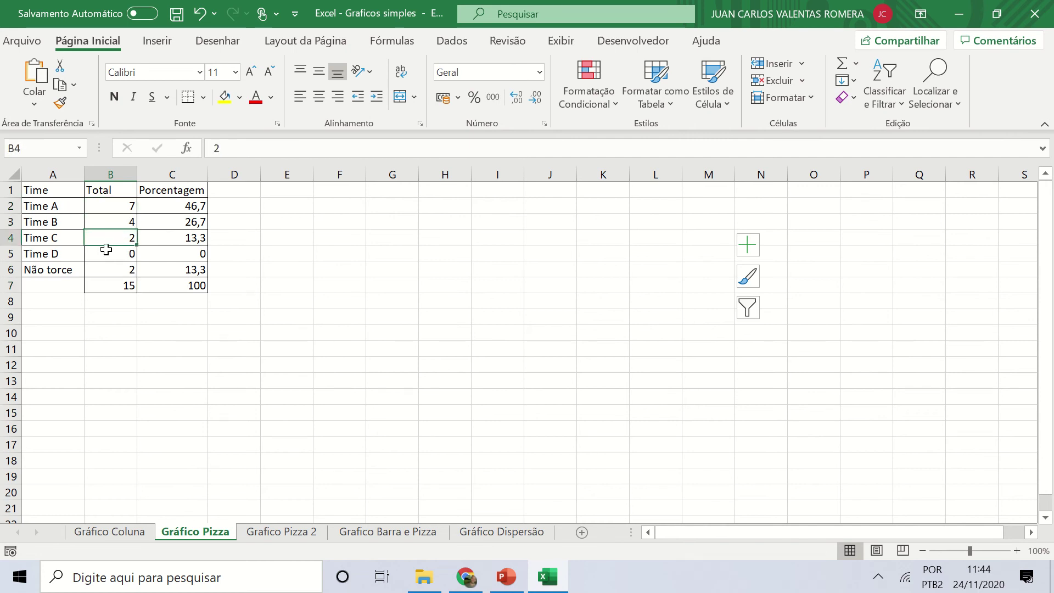
# Examine the Porcentagem formulas in C2:C6 and how they relate to the Total column, dismissing the battery warning
pyautogui.click(180, 205)
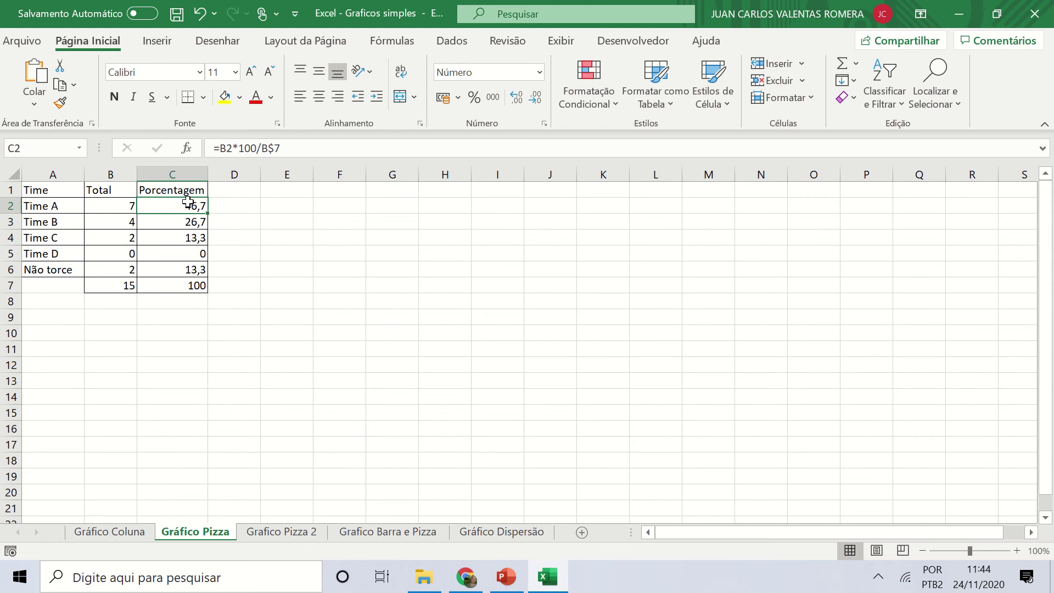
pyautogui.doubleClick(188, 203)
pyautogui.press('Return')
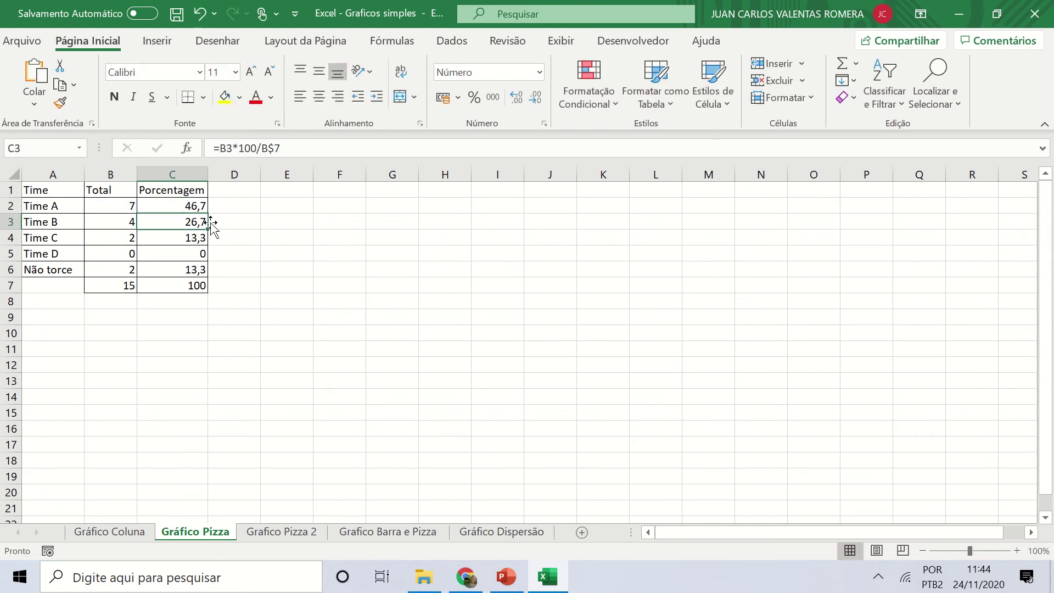
pyautogui.click(116, 206)
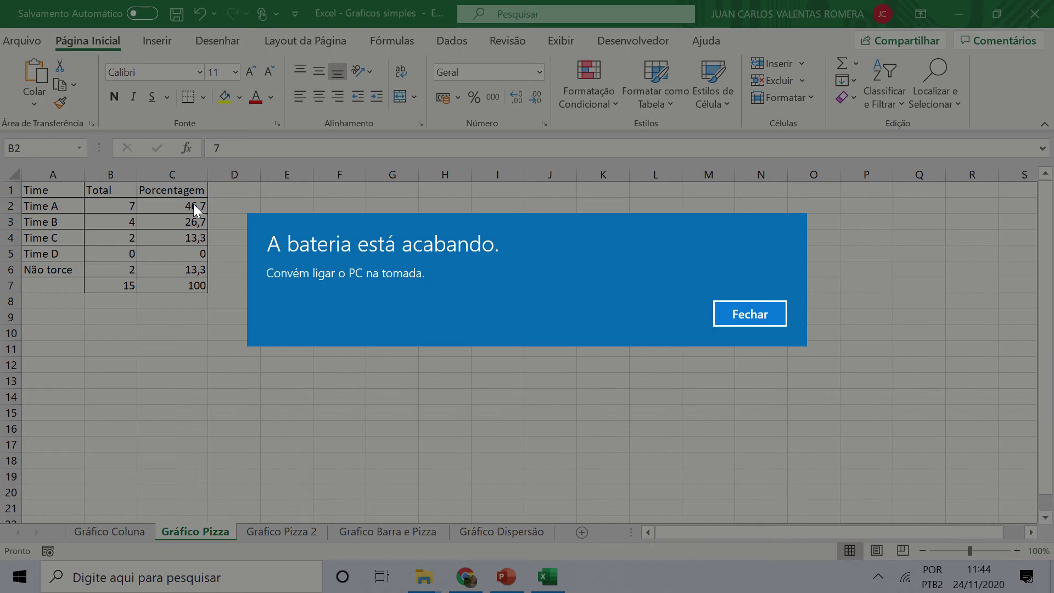
pyautogui.click(774, 313)
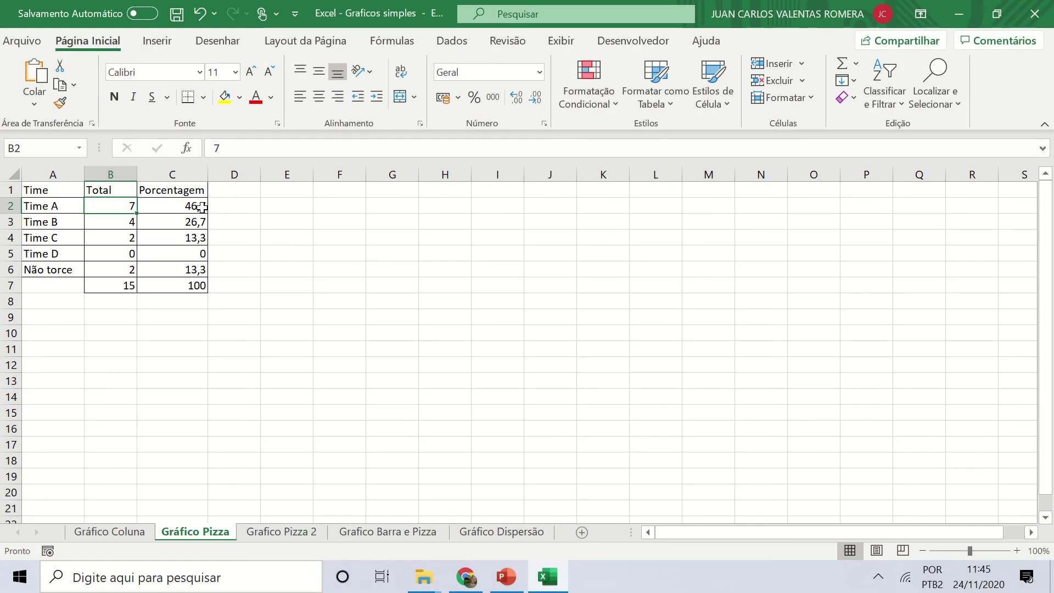
pyautogui.doubleClick(199, 215)
pyautogui.press('Return')
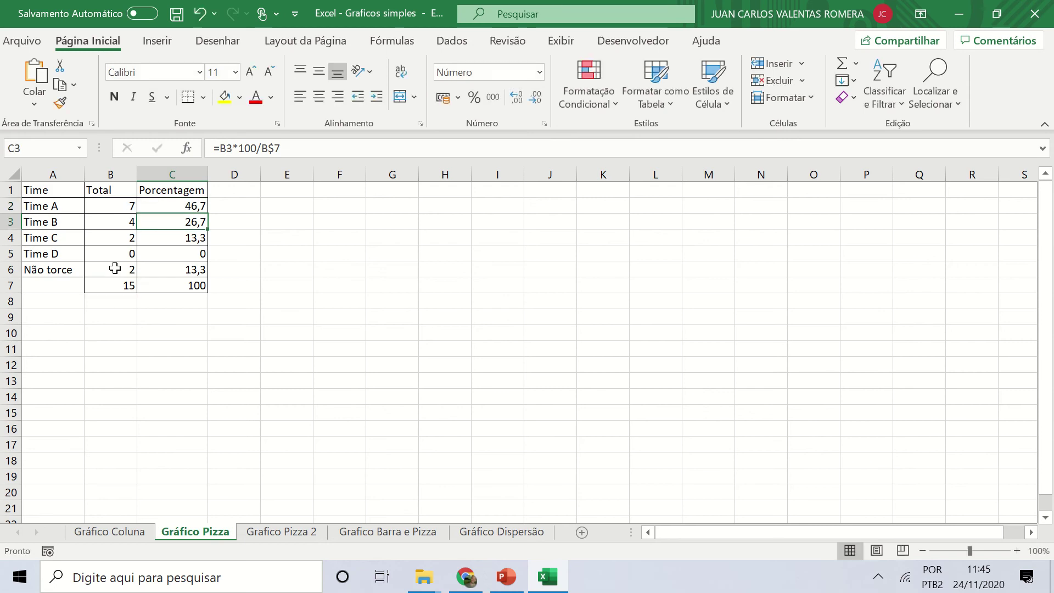
pyautogui.moveTo(193, 208); pyautogui.dragTo(198, 269)
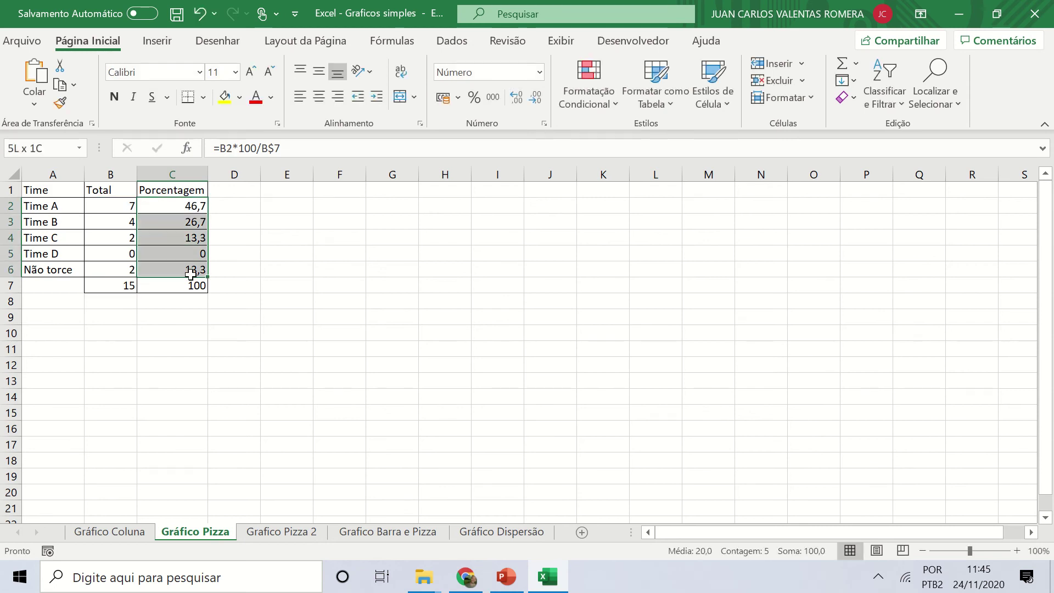
pyautogui.click(278, 273)
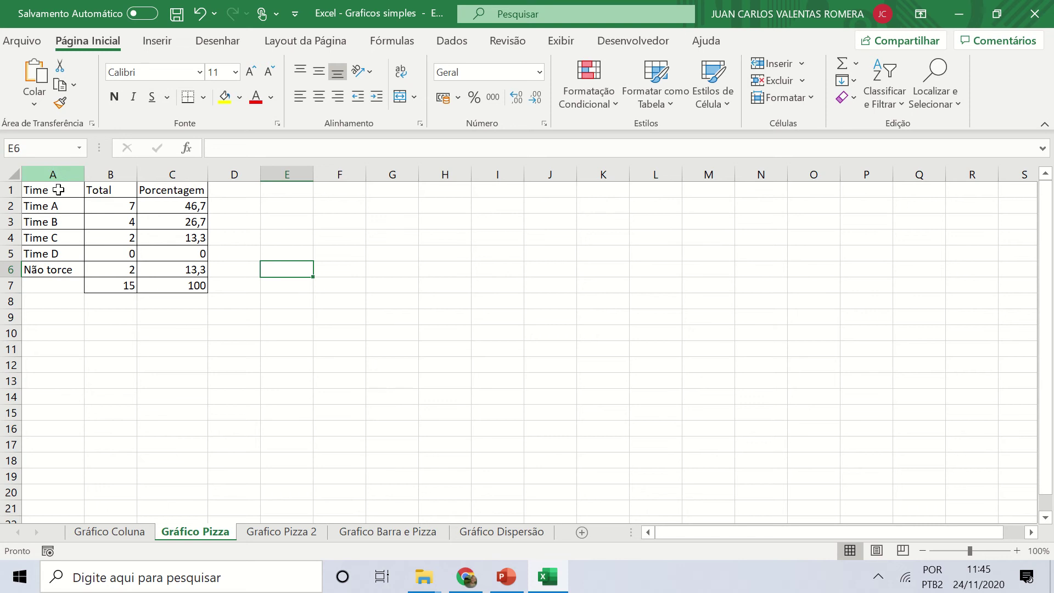
# Insert a 2D pie chart from the Time names in A1:A6 and the Porcentagem values in C1:C6
pyautogui.moveTo(58, 190); pyautogui.dragTo(53, 271)
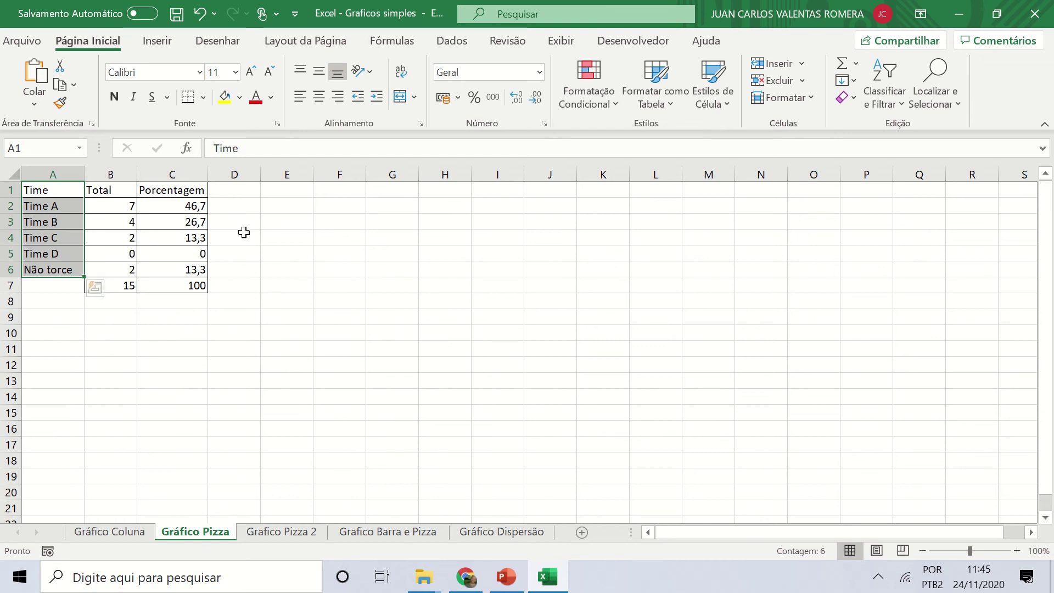
pyautogui.moveTo(192, 186); pyautogui.dragTo(197, 270)
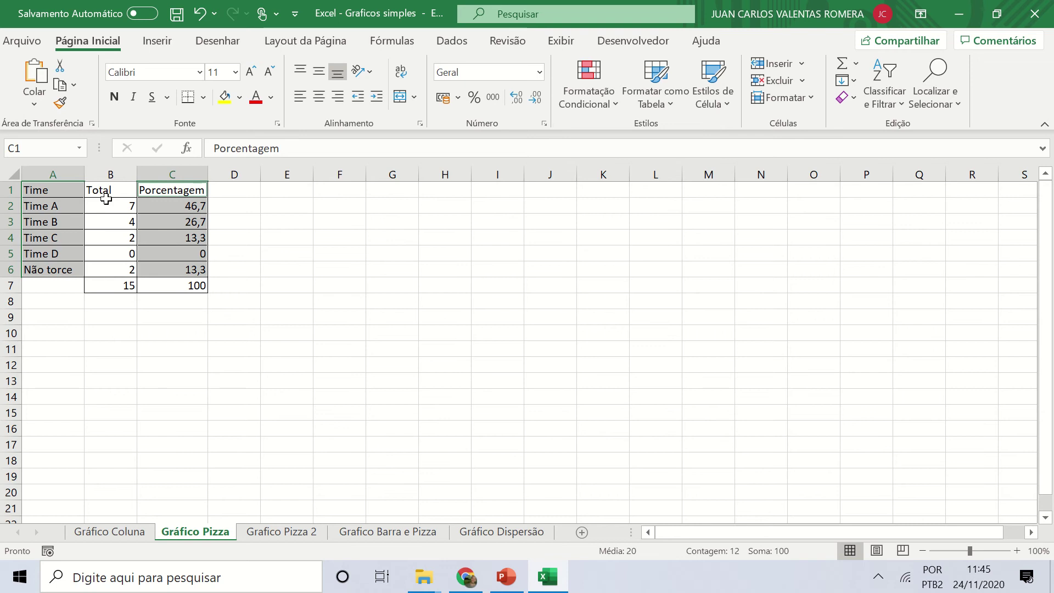
pyautogui.click(169, 46)
pyautogui.click(402, 103)
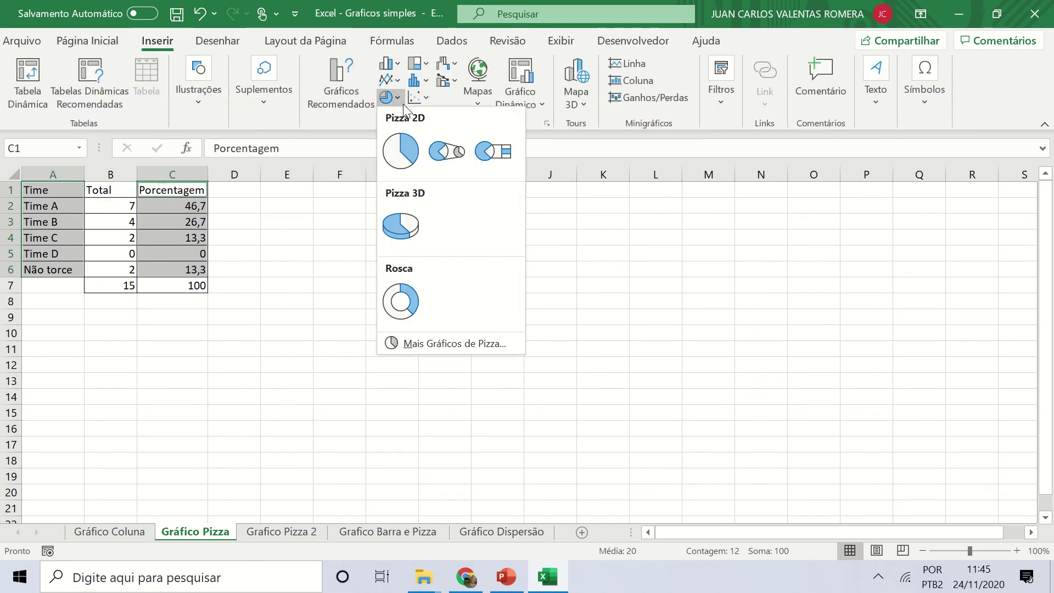
pyautogui.click(402, 156)
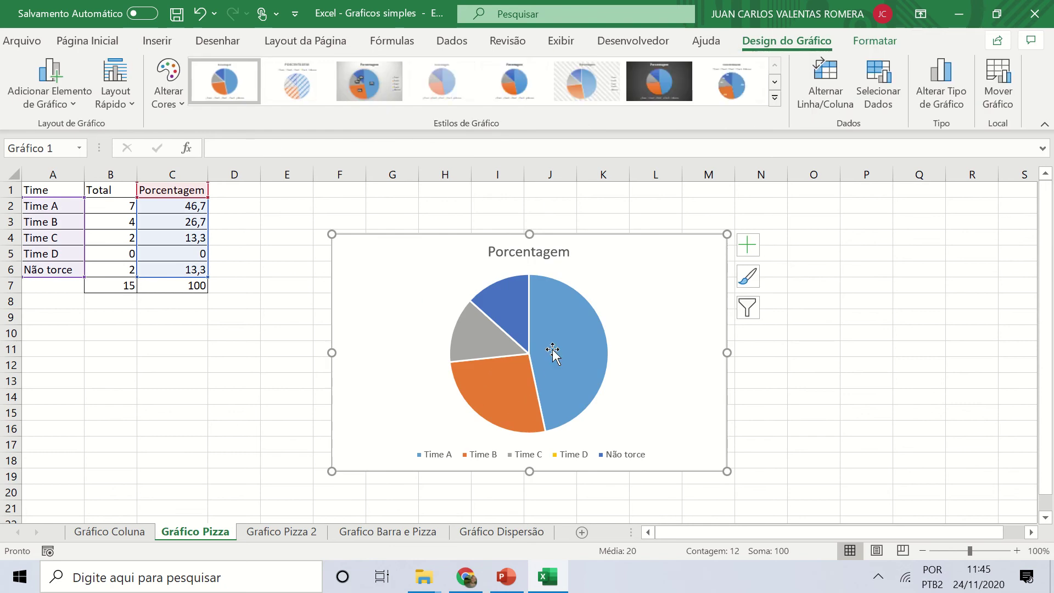
# Try the second and fifth chart styles on the pie chart, and settle on the third, with grey gradient background and dark percentage labels
pyautogui.click(301, 90)
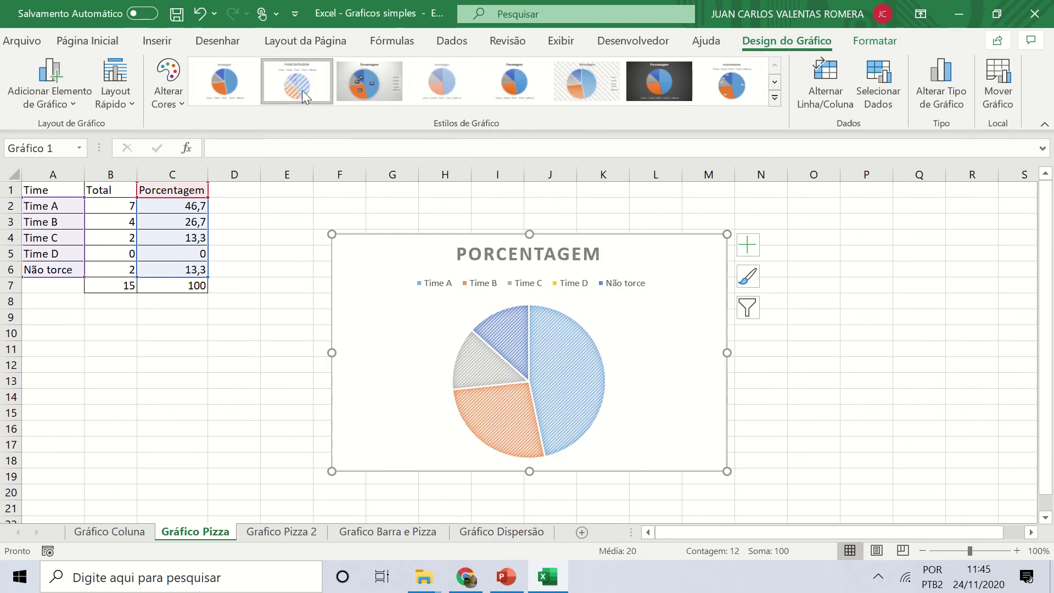
pyautogui.click(515, 97)
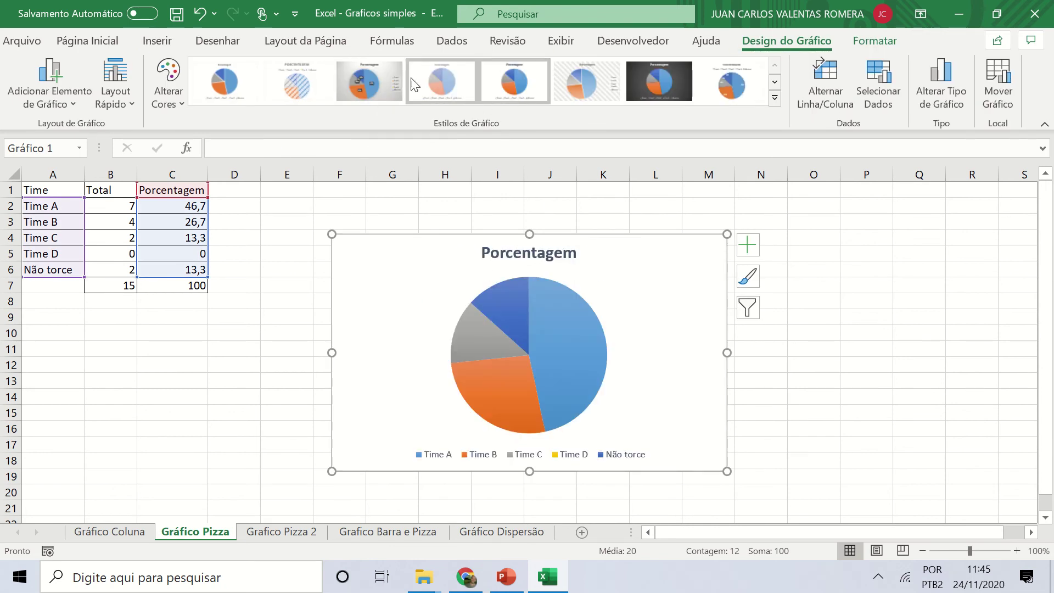
pyautogui.click(383, 77)
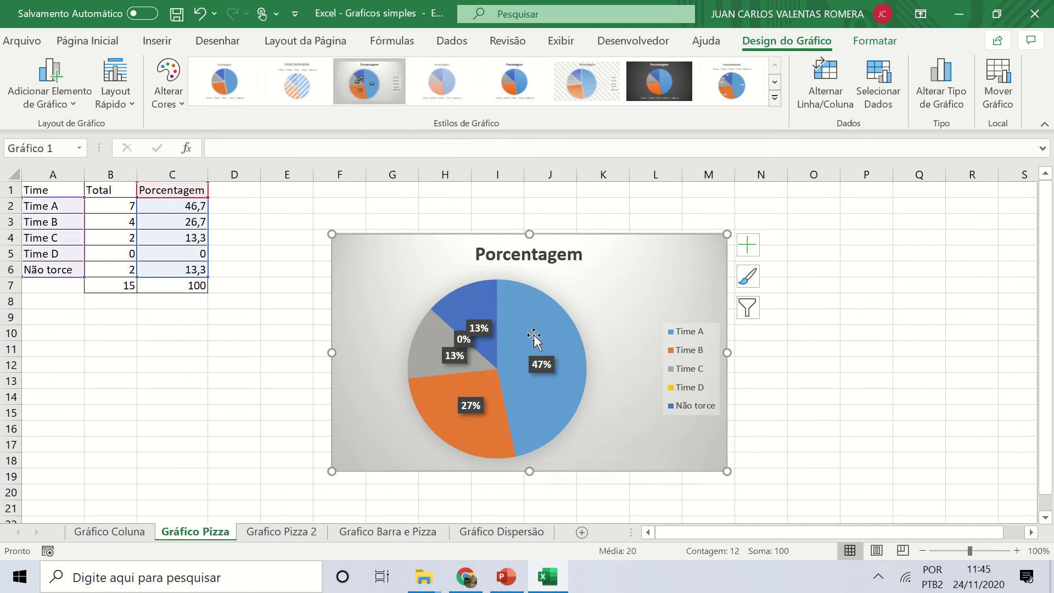
pyautogui.moveTo(541, 439)
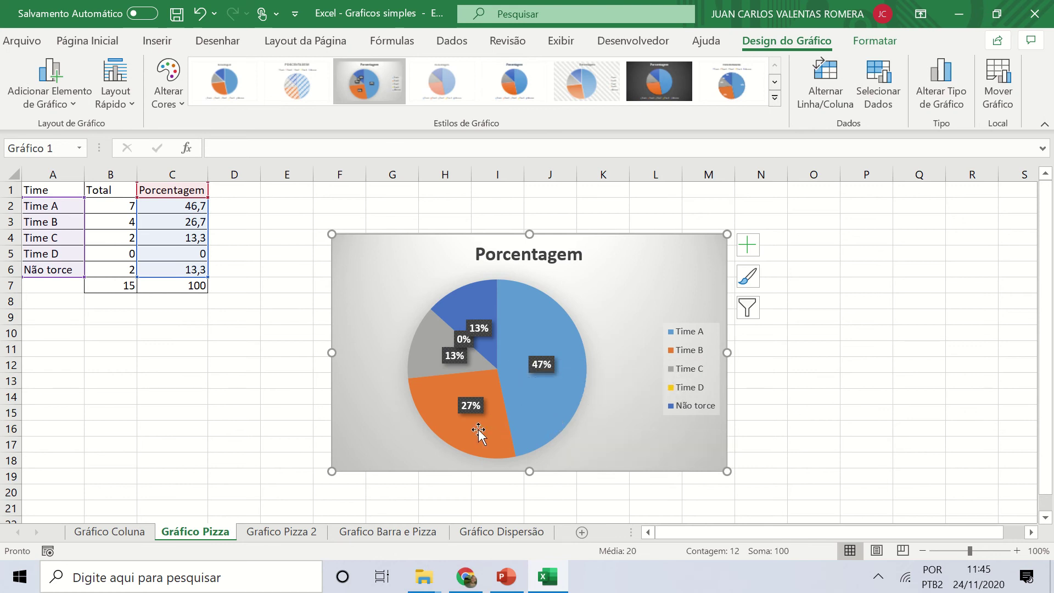
pyautogui.moveTo(477, 428)
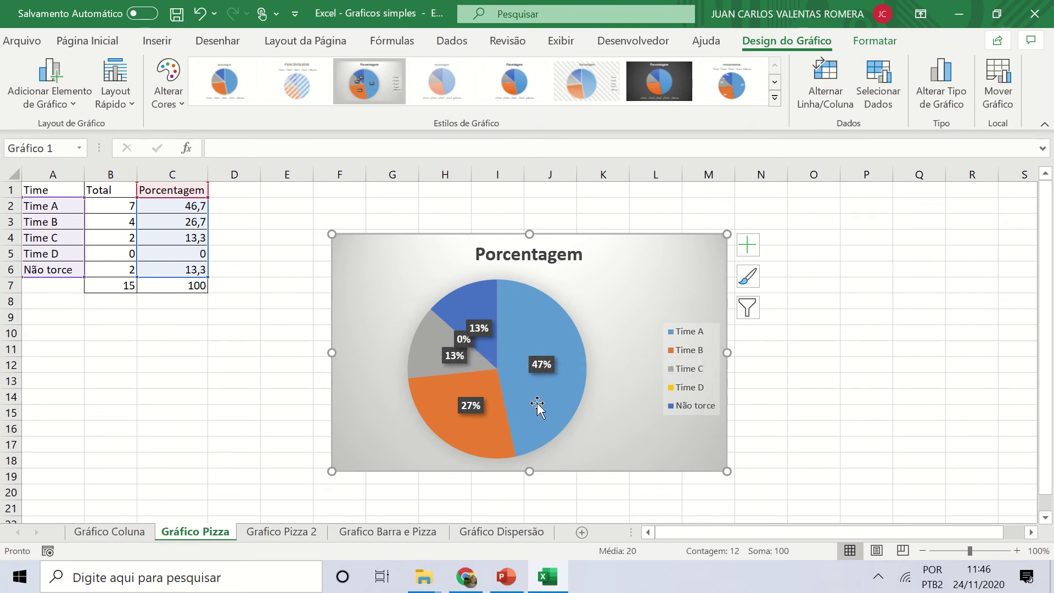
# Replace the pie chart's title with "Torcidas dos times"
pyautogui.click(477, 250)
pyautogui.moveTo(476, 253); pyautogui.dragTo(587, 256)
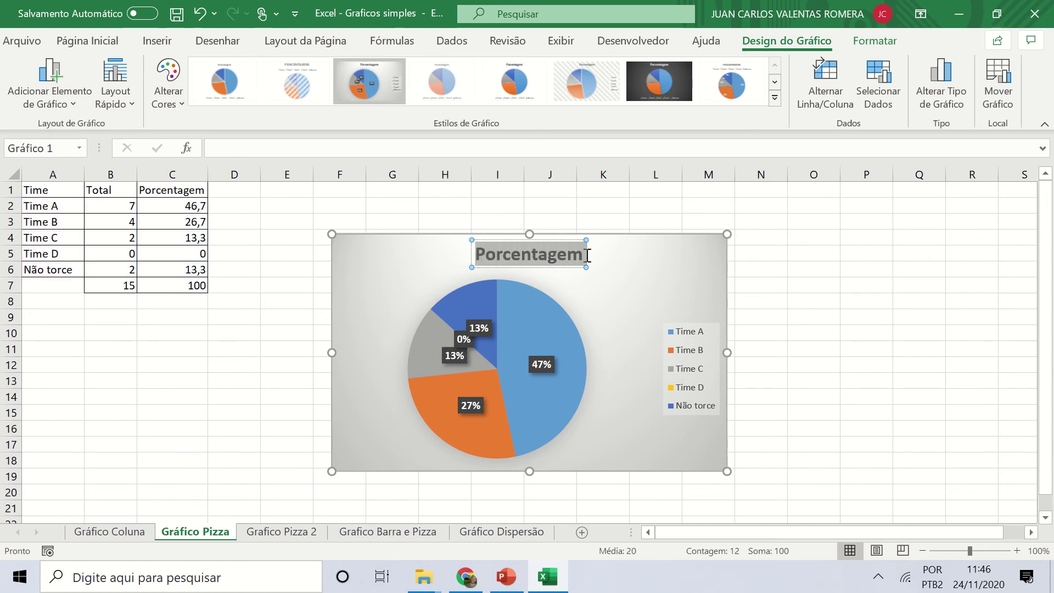
pyautogui.write('T')
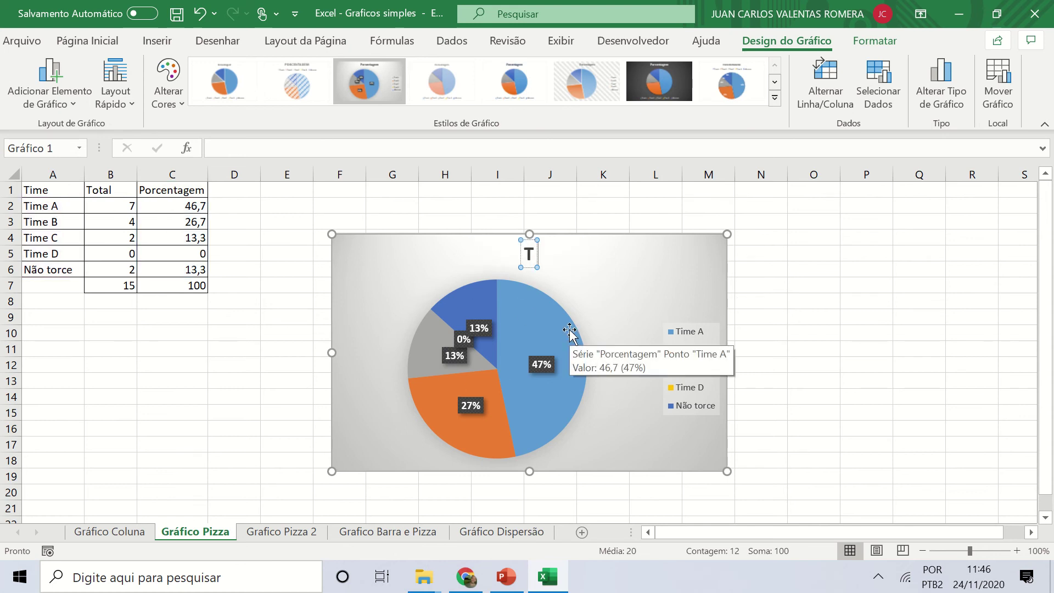
pyautogui.write('imes')
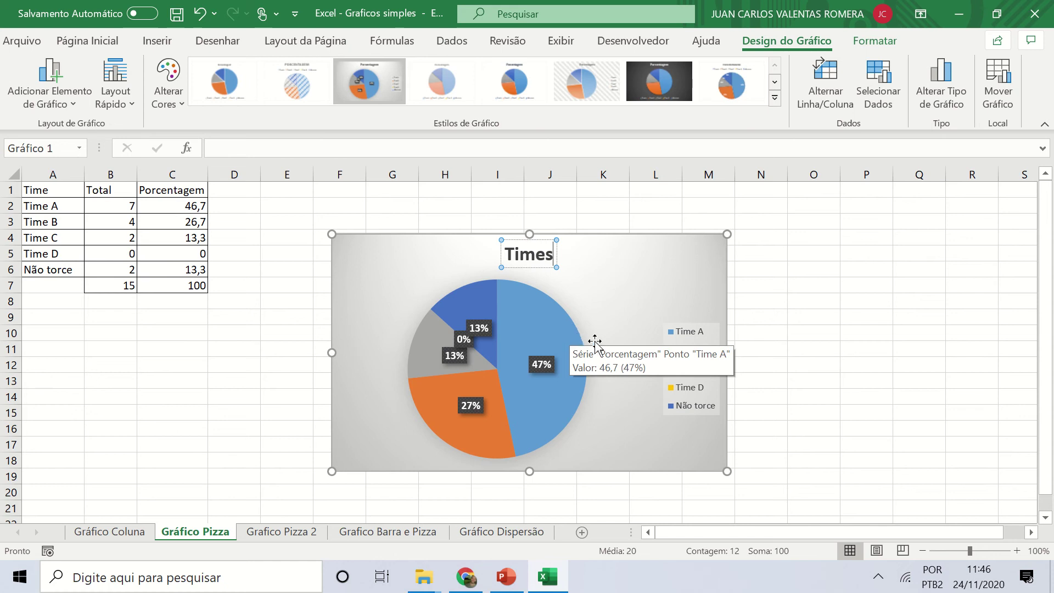
pyautogui.press('BackSpace')
pyautogui.press('BackSpace')
pyautogui.press('BackSpace')
pyautogui.press('BackSpace')
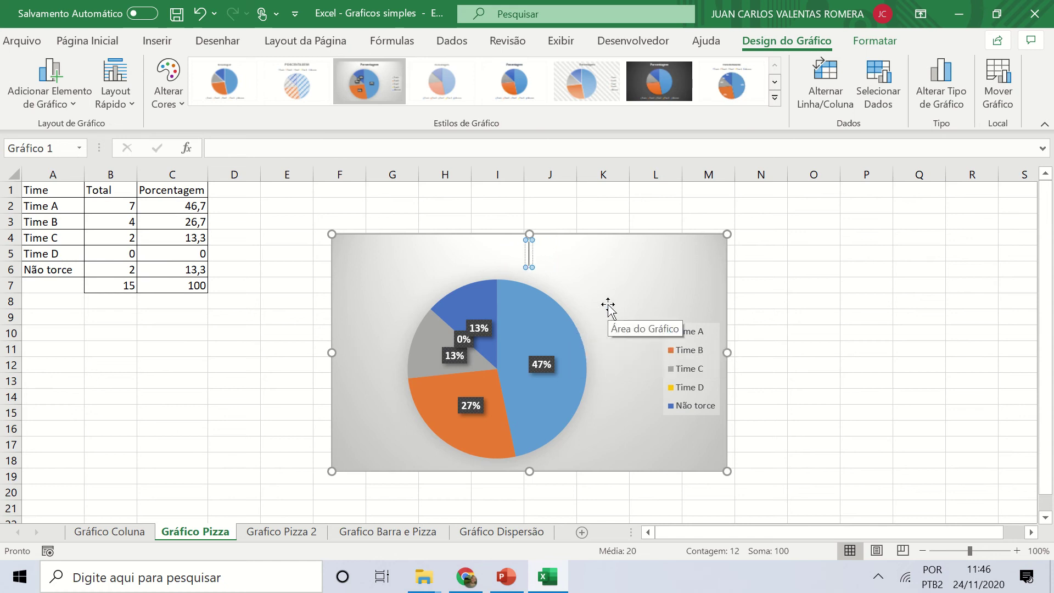
pyautogui.write('orcida')
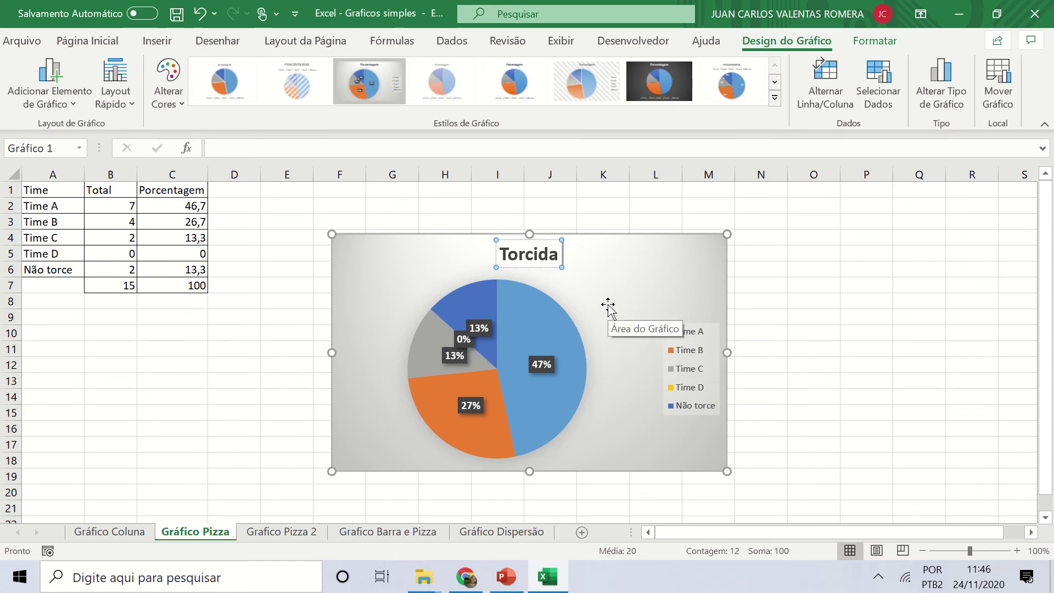
pyautogui.write('s dos times')
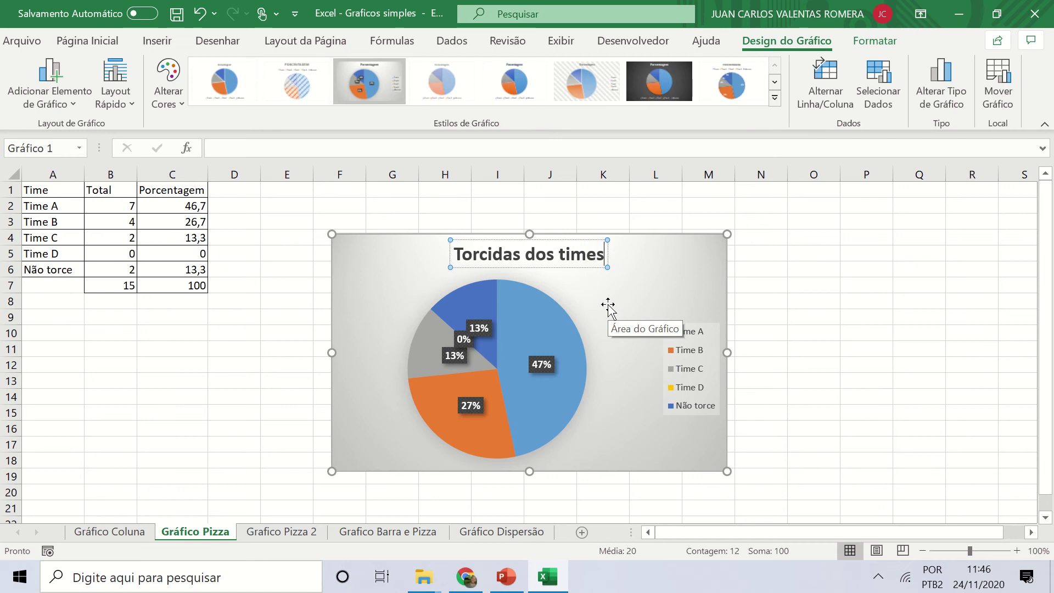
pyautogui.click(815, 348)
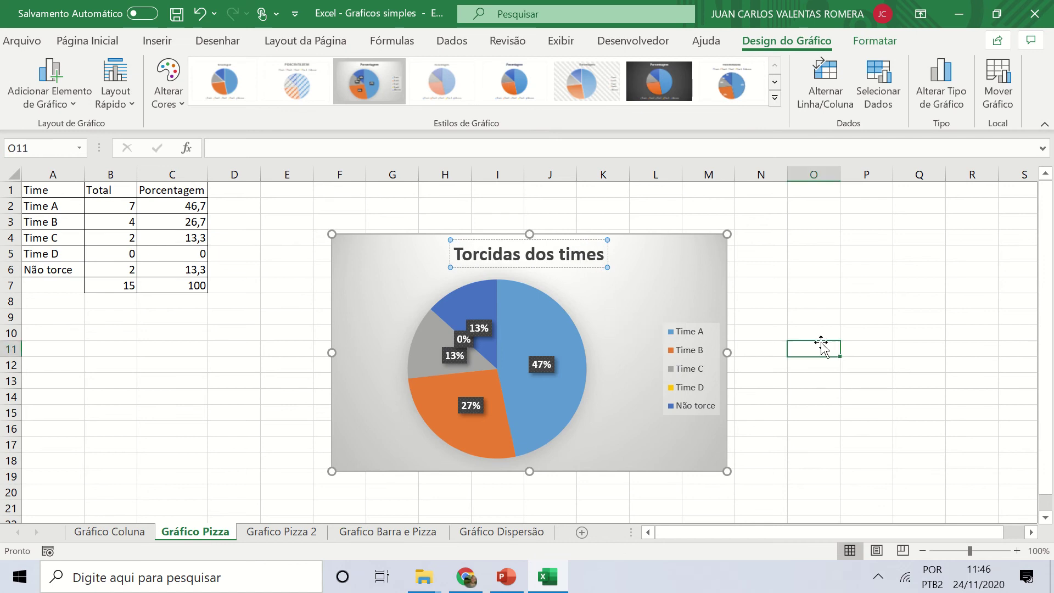
# Enlarge the "Torcidas dos times" chart's legend, look through its formatting options, and move it to the chart's lower-right corner
pyautogui.click(676, 337)
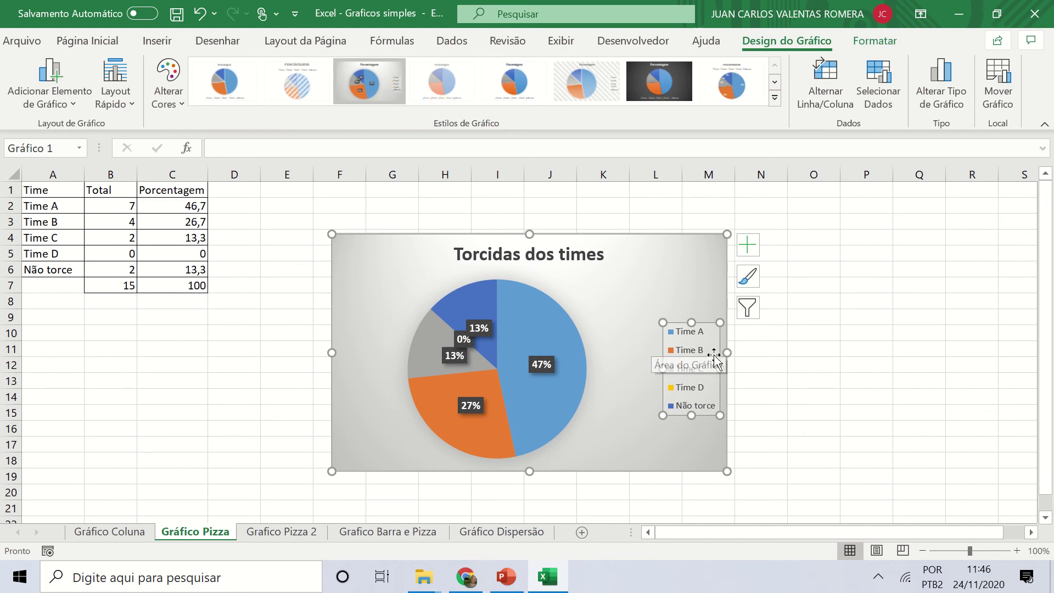
pyautogui.moveTo(666, 320); pyautogui.dragTo(638, 302)
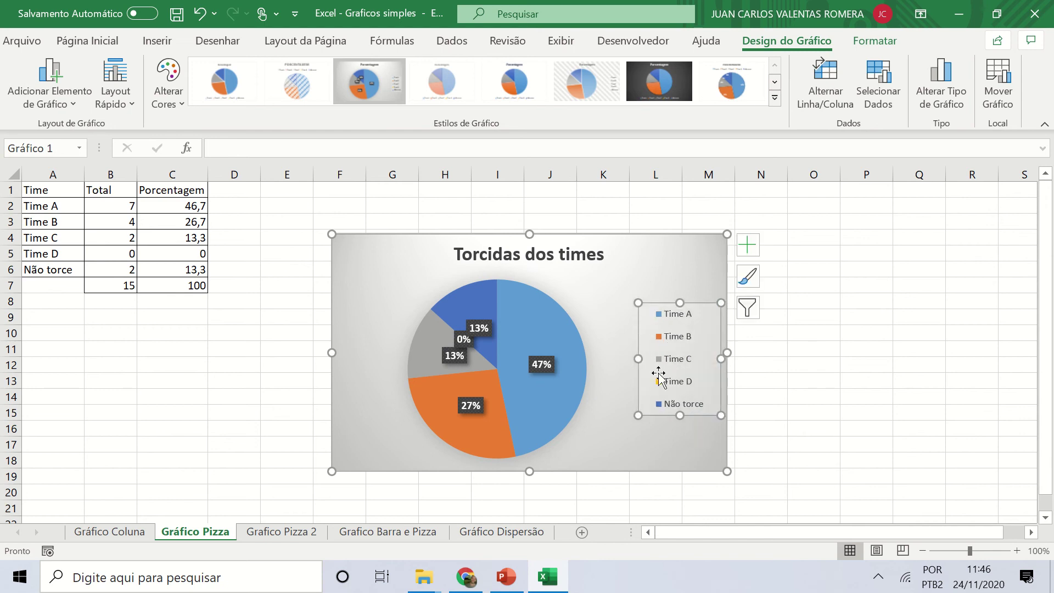
pyautogui.rightClick(682, 348)
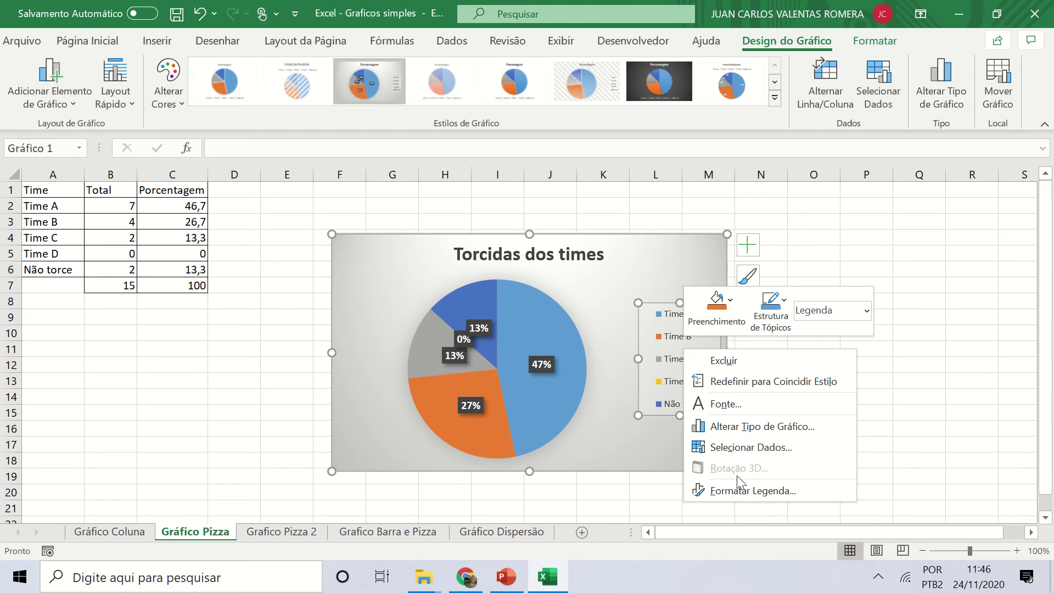
pyautogui.click(737, 491)
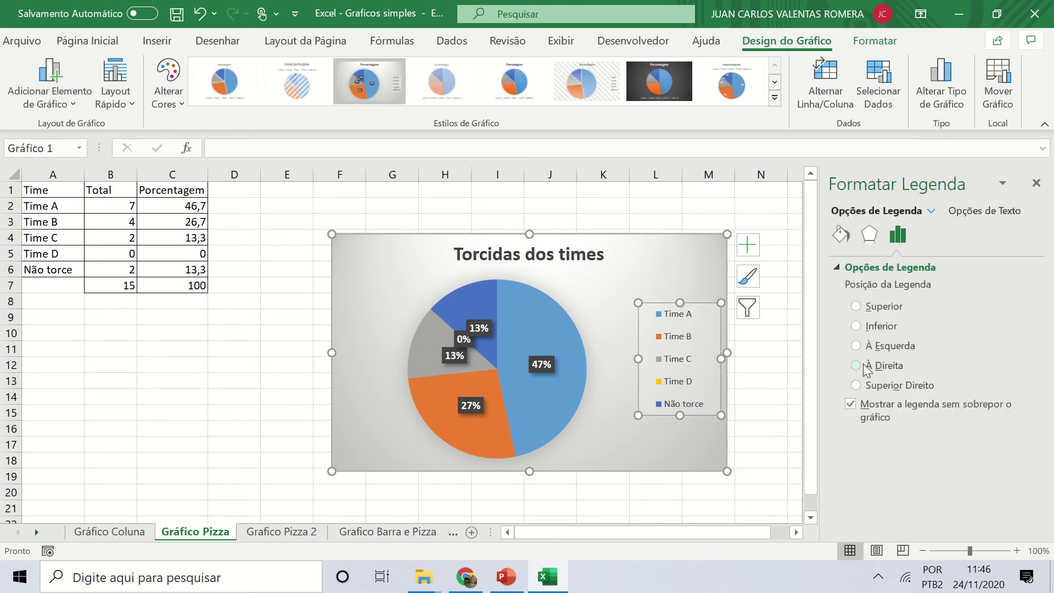
pyautogui.click(841, 235)
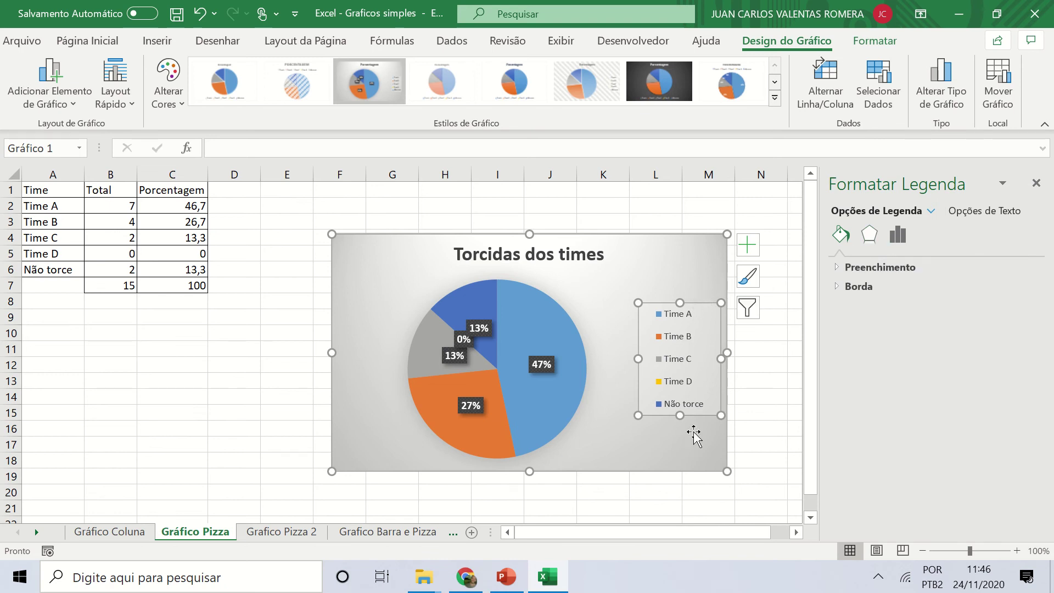
pyautogui.click(1036, 184)
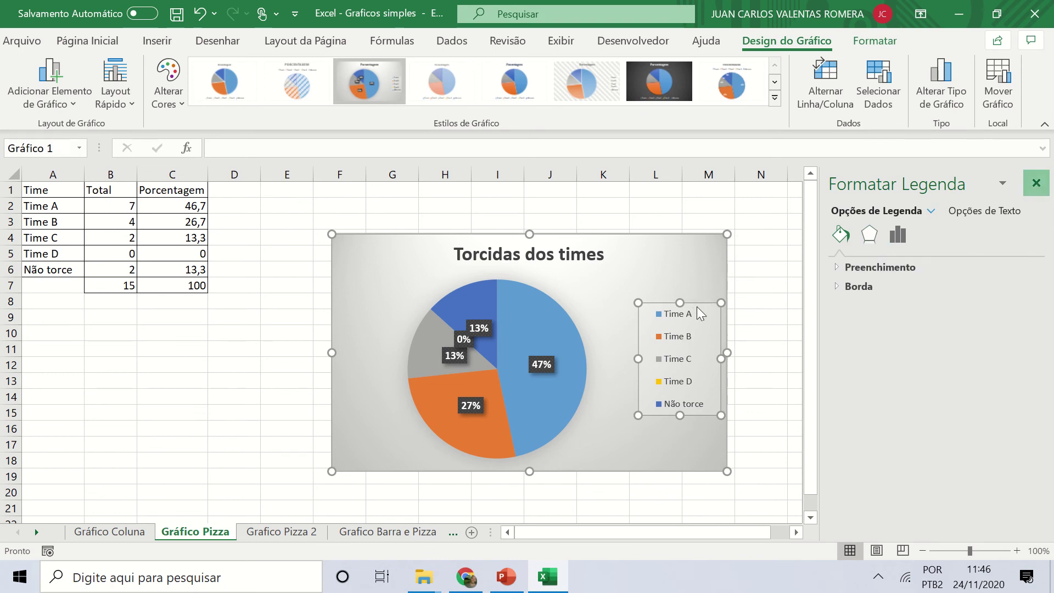
pyautogui.moveTo(688, 303); pyautogui.dragTo(683, 357)
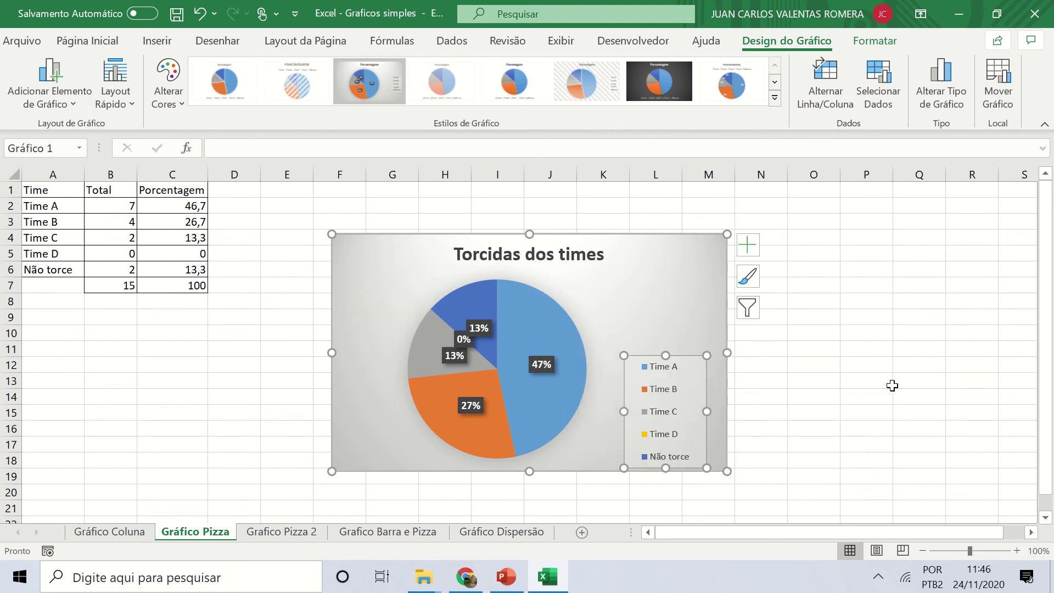
pyautogui.click(889, 383)
# On the Grafico Pizza 2 sheet, insert a 2D pie chart of the Brasil data in A1:B7 and shrink it
pyautogui.click(271, 532)
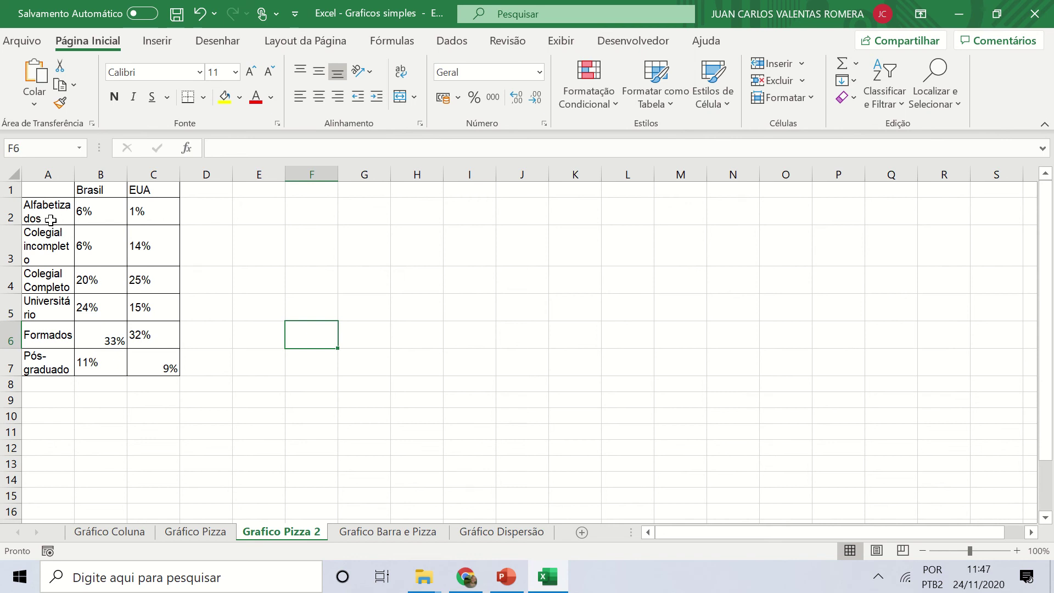
pyautogui.moveTo(45, 191); pyautogui.dragTo(89, 362)
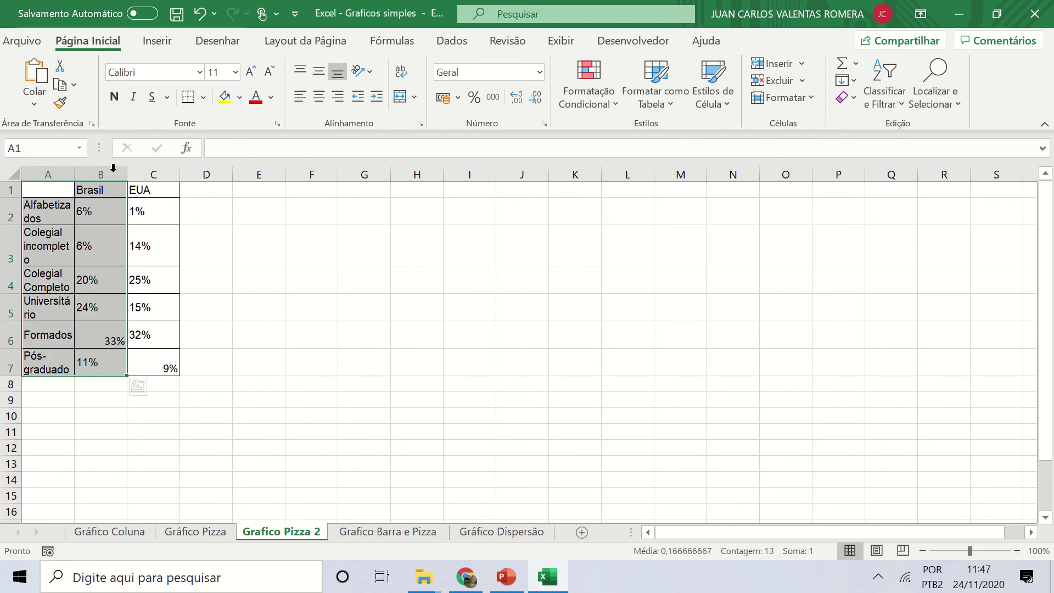
pyautogui.click(156, 42)
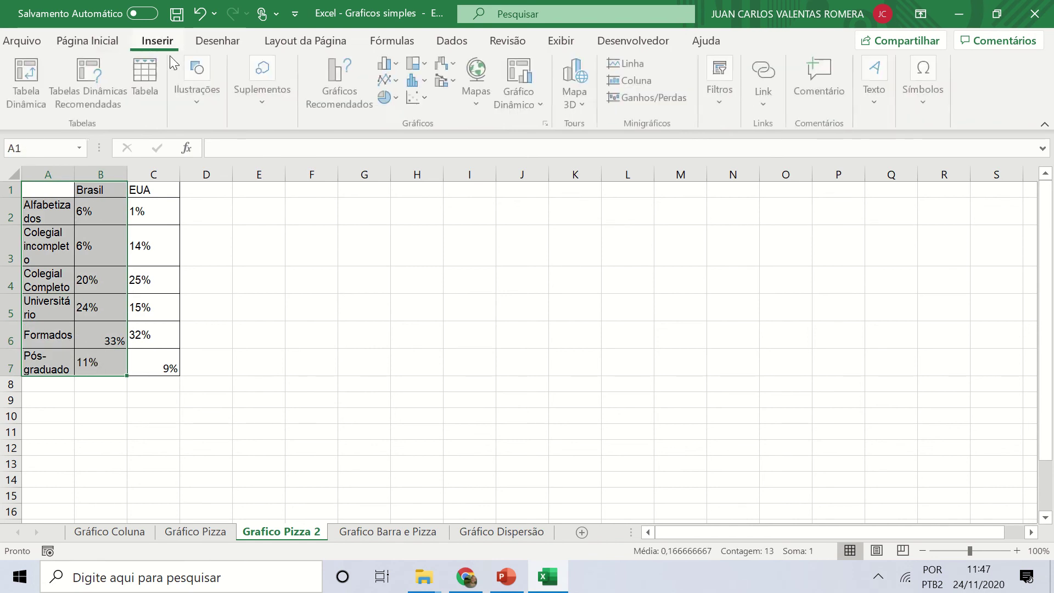
pyautogui.click(388, 98)
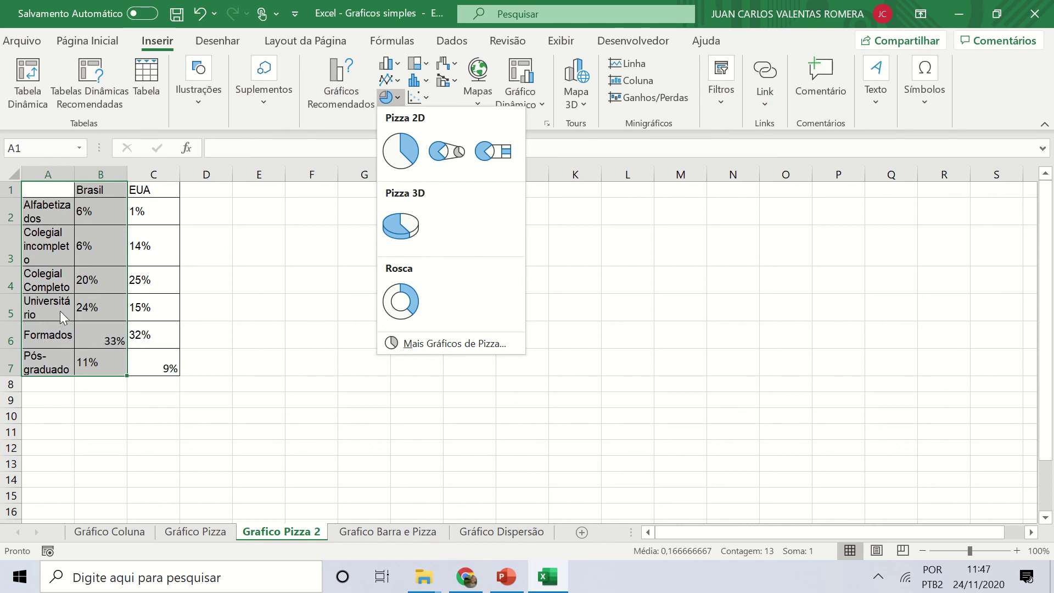
pyautogui.click(406, 158)
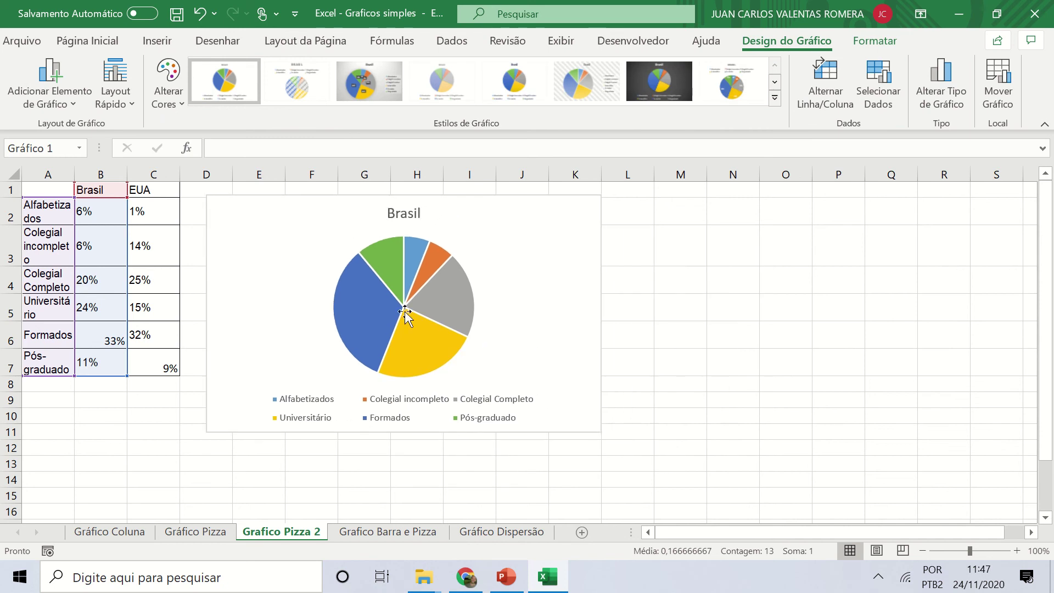
pyautogui.moveTo(602, 433); pyautogui.dragTo(517, 359)
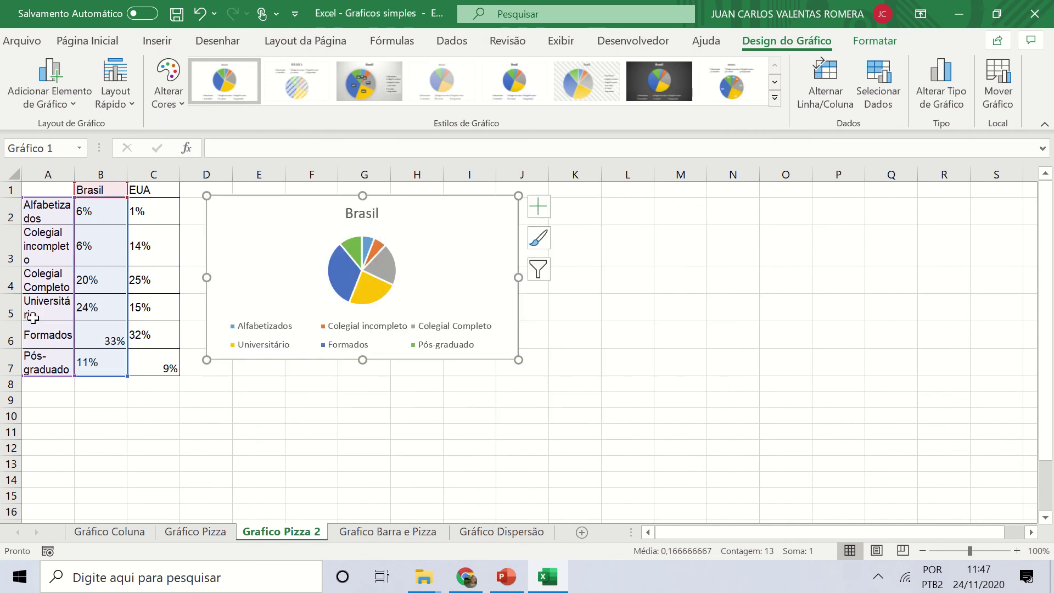
# Insert a 2D pie chart of the EUA data from A1:A7 and C1:C7, shrink it and place it beside the Brasil chart
pyautogui.click(53, 277)
pyautogui.moveTo(56, 195); pyautogui.dragTo(54, 366)
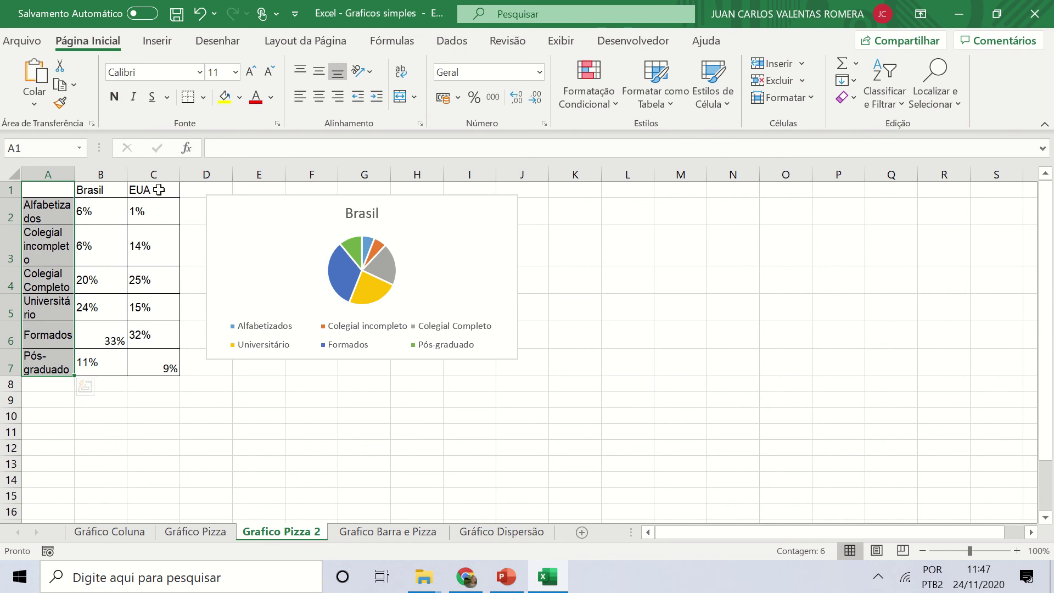
pyautogui.moveTo(159, 190); pyautogui.dragTo(164, 368)
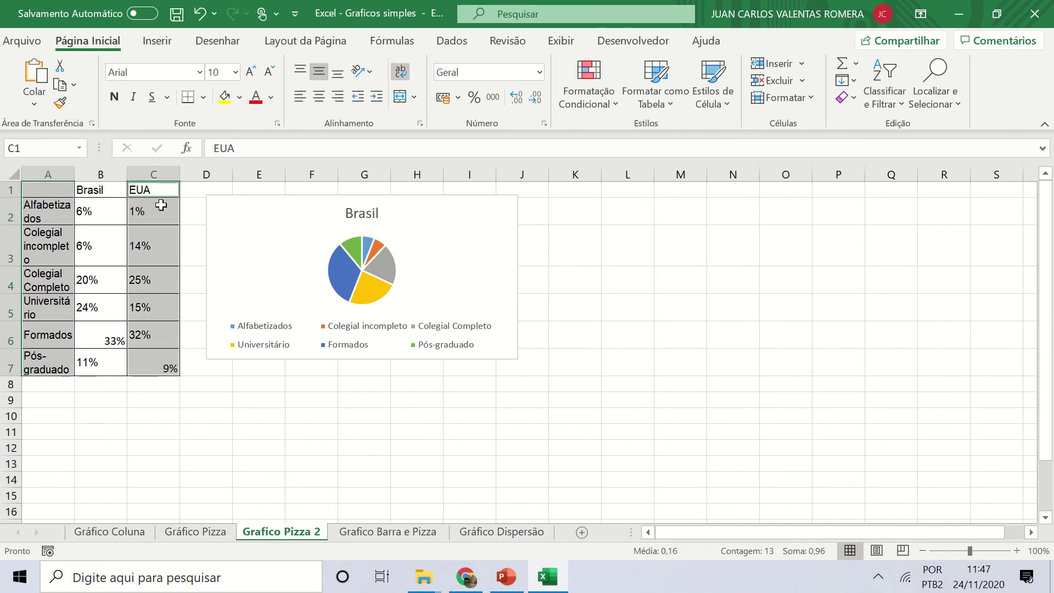
pyautogui.click(157, 41)
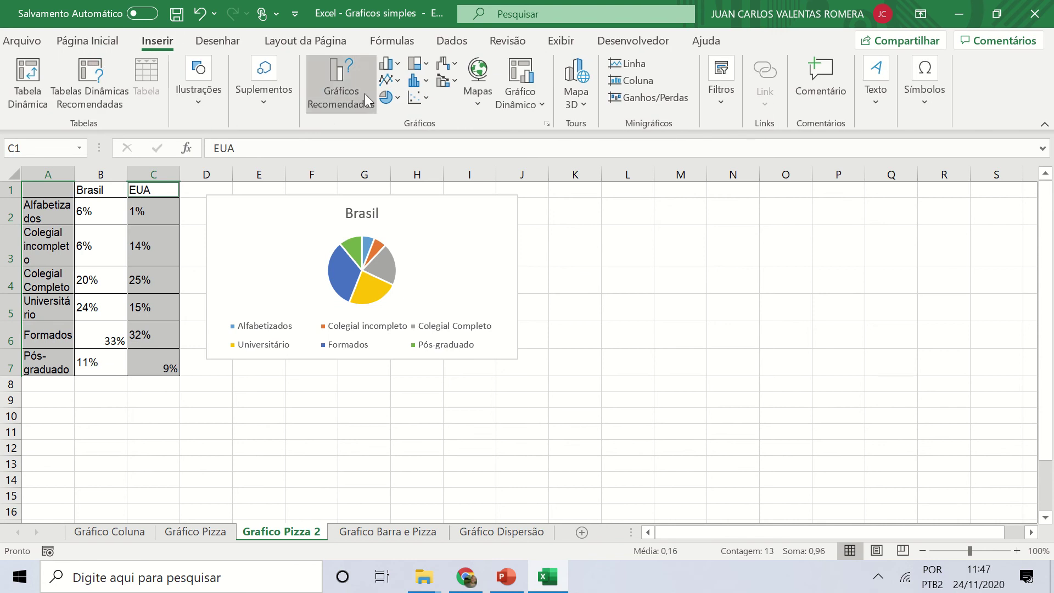
pyautogui.click(395, 101)
pyautogui.click(391, 152)
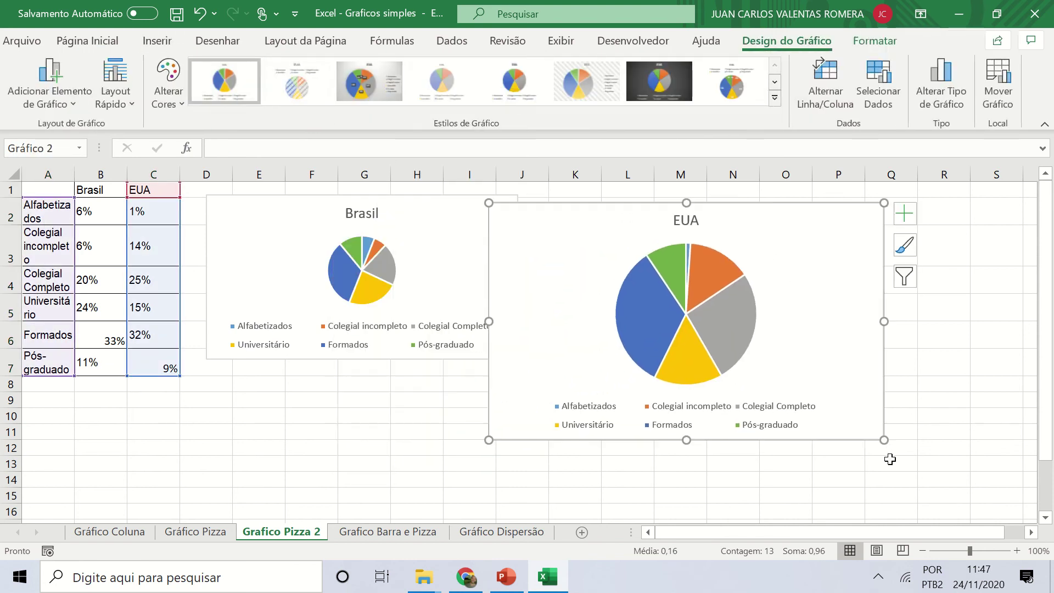
pyautogui.moveTo(885, 441); pyautogui.dragTo(777, 364)
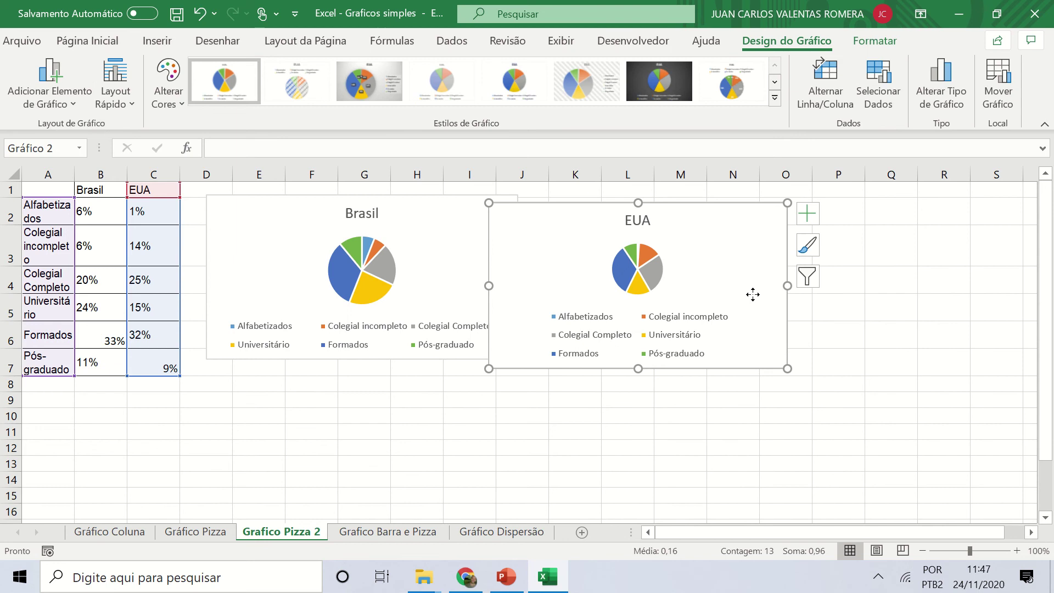
pyautogui.moveTo(752, 294); pyautogui.dragTo(794, 285)
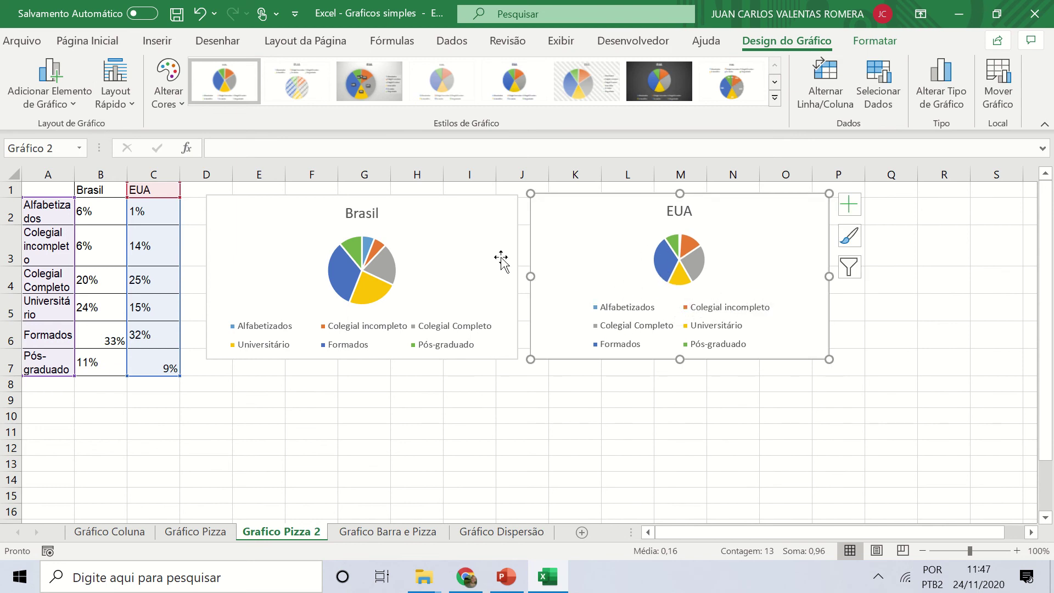
# Compare the Universitário slices of the Brasil and EUA pie charts
pyautogui.click(371, 287)
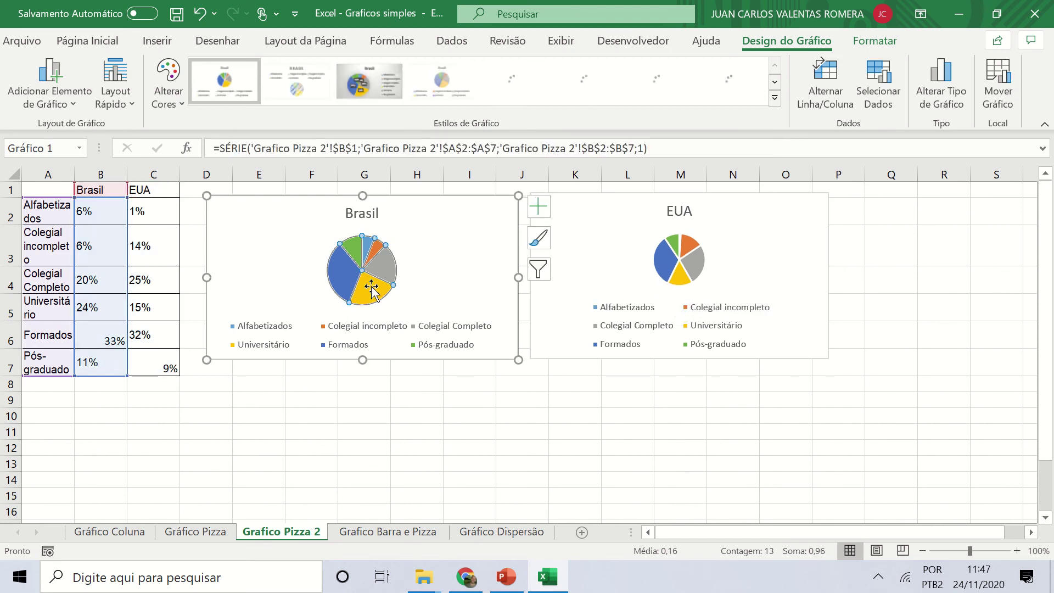
pyautogui.moveTo(369, 304)
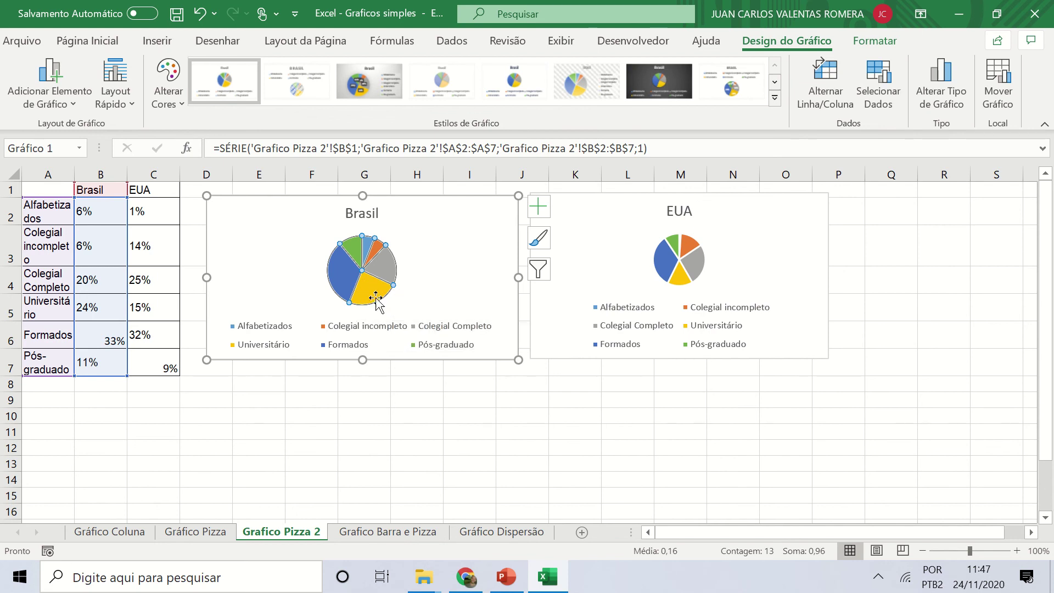
pyautogui.click(681, 285)
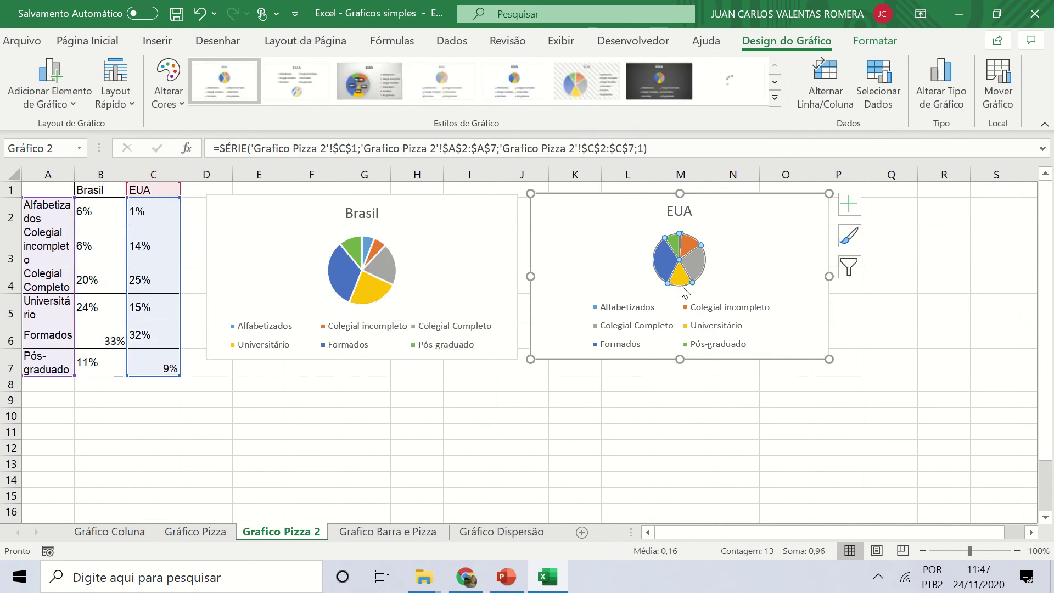
pyautogui.click(505, 427)
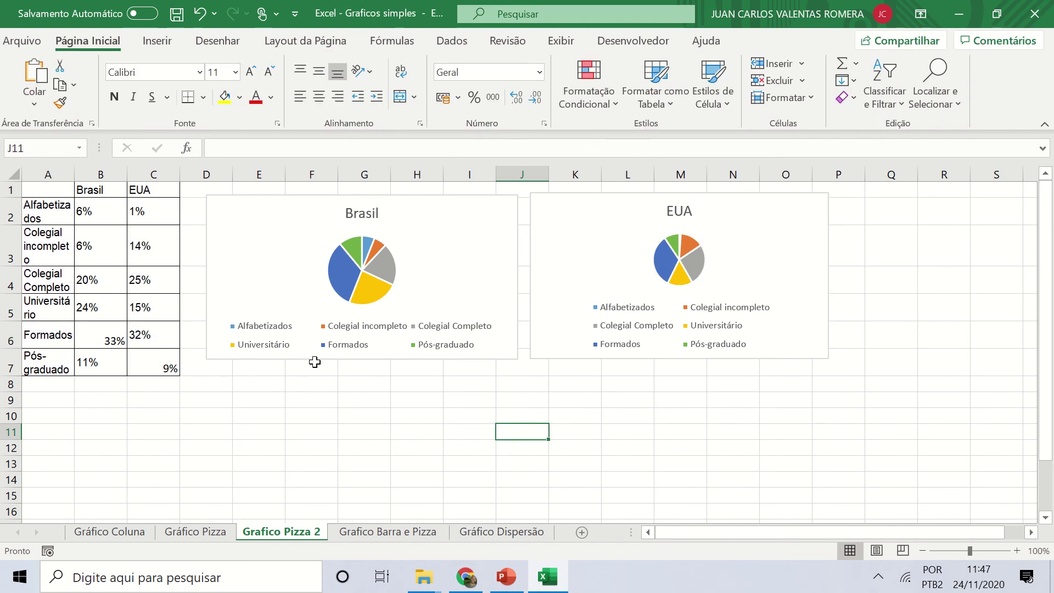
# On the Grafico Barra e Pizza sheet, select the Vendedor and Total de Vendas table in A1:B5 and view its recommended charts
pyautogui.click(371, 534)
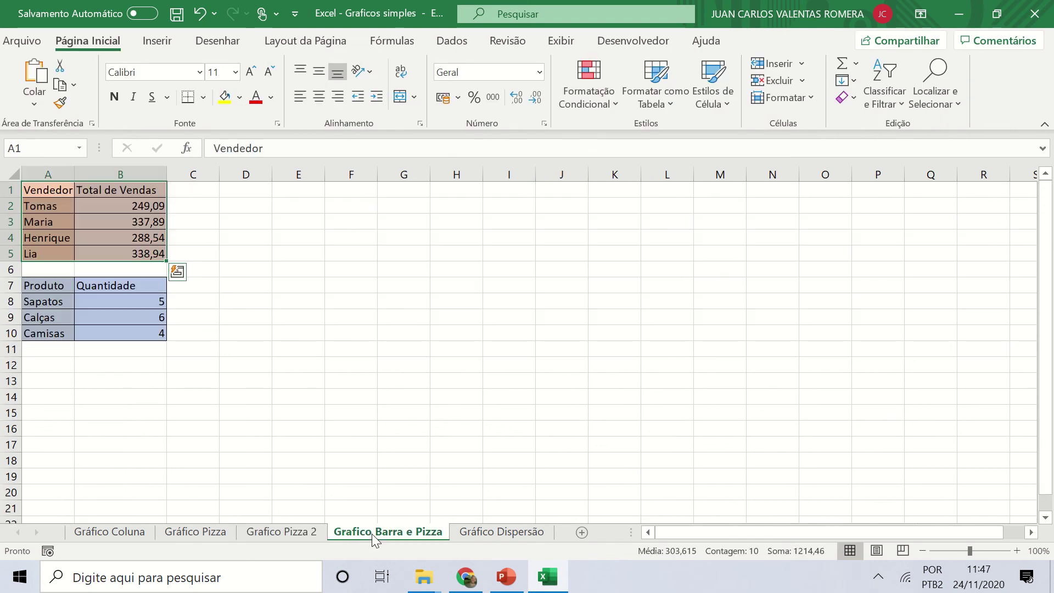
pyautogui.click(341, 317)
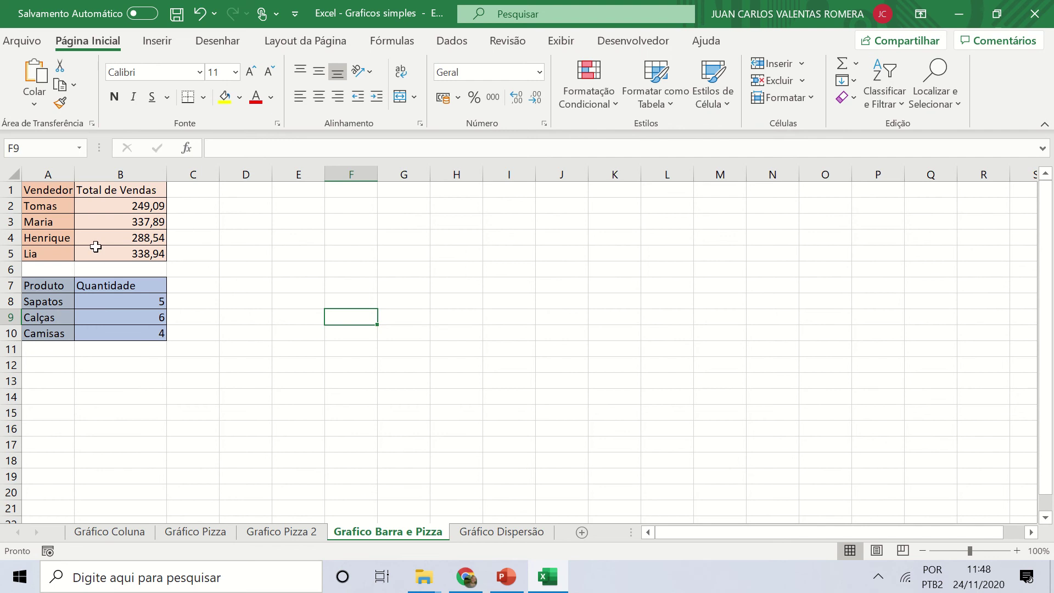
pyautogui.moveTo(46, 190); pyautogui.dragTo(154, 257)
pyautogui.click(157, 40)
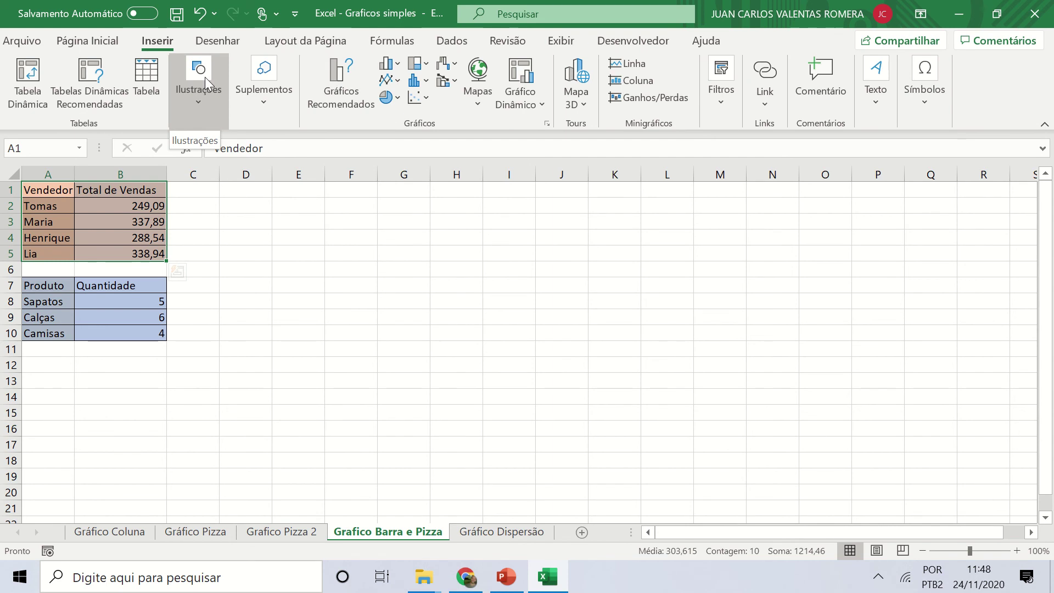
pyautogui.click(341, 85)
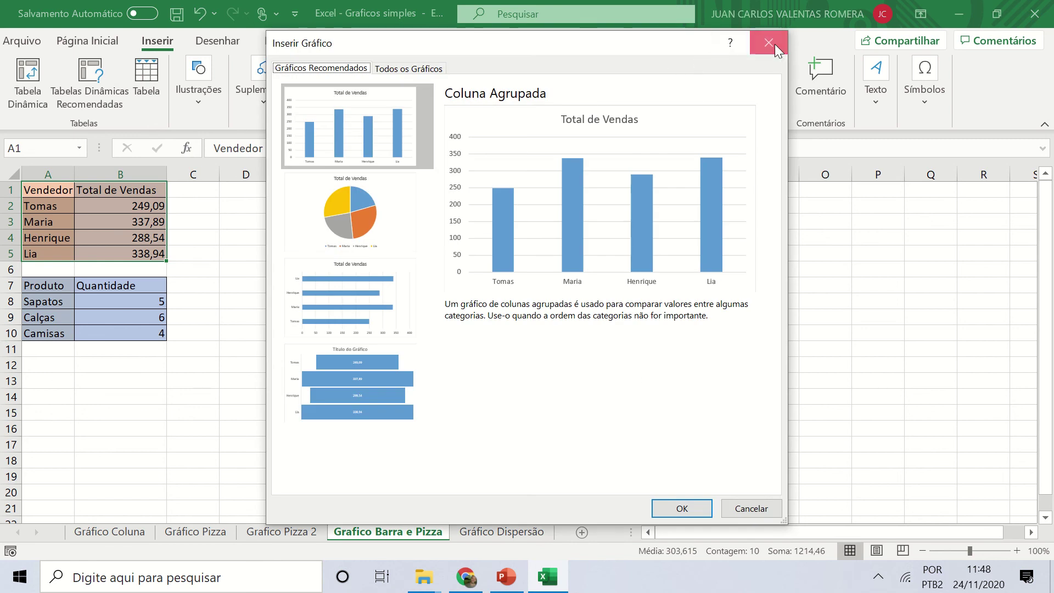
pyautogui.click(769, 42)
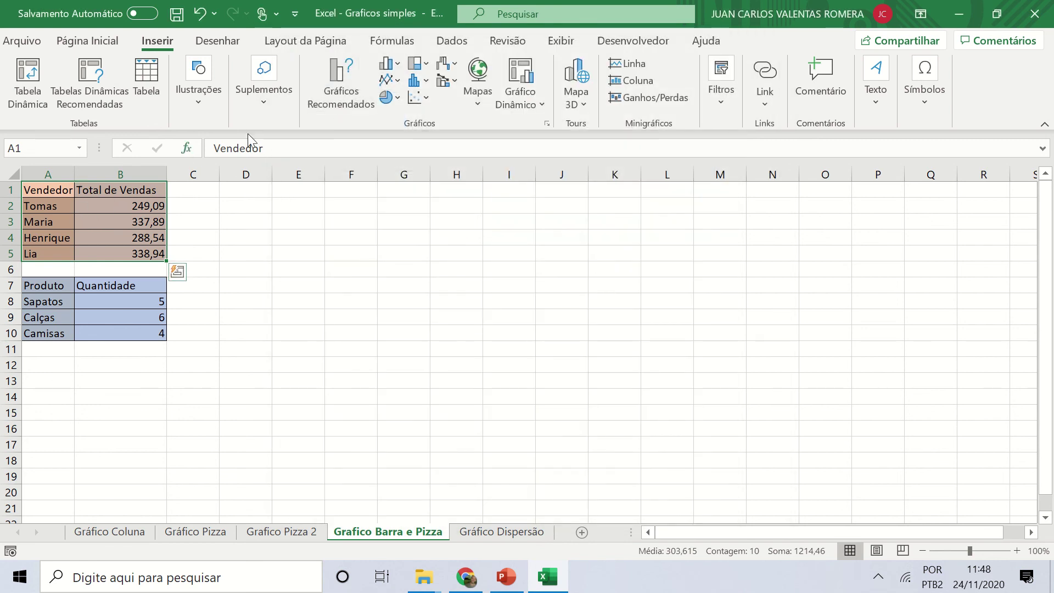
# Preview the recommended column, pie, bar and funnel charts for the Vendedor and Total de Vendas table
pyautogui.click(327, 87)
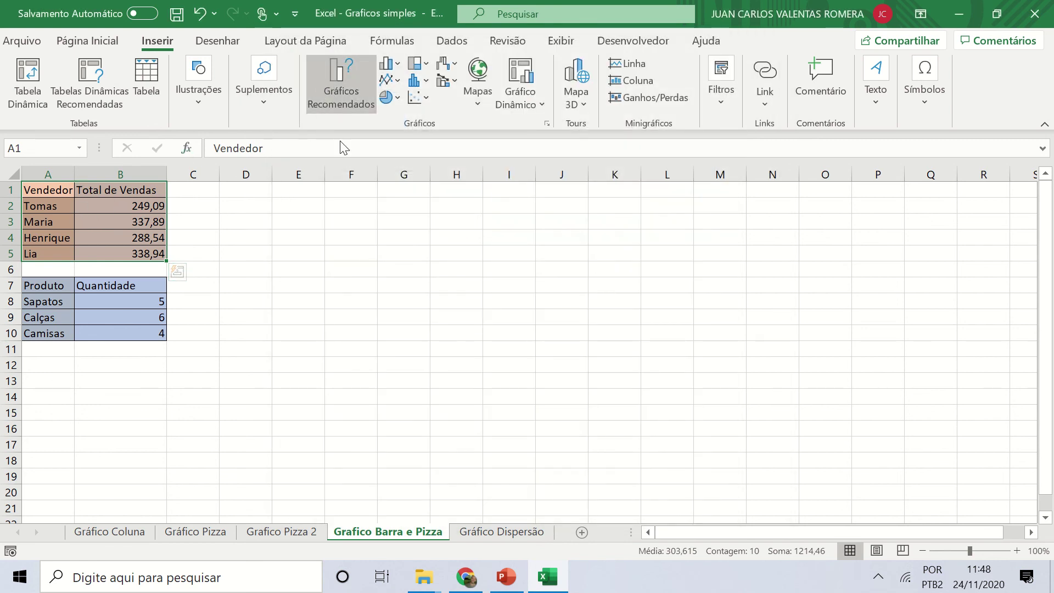
pyautogui.click(351, 219)
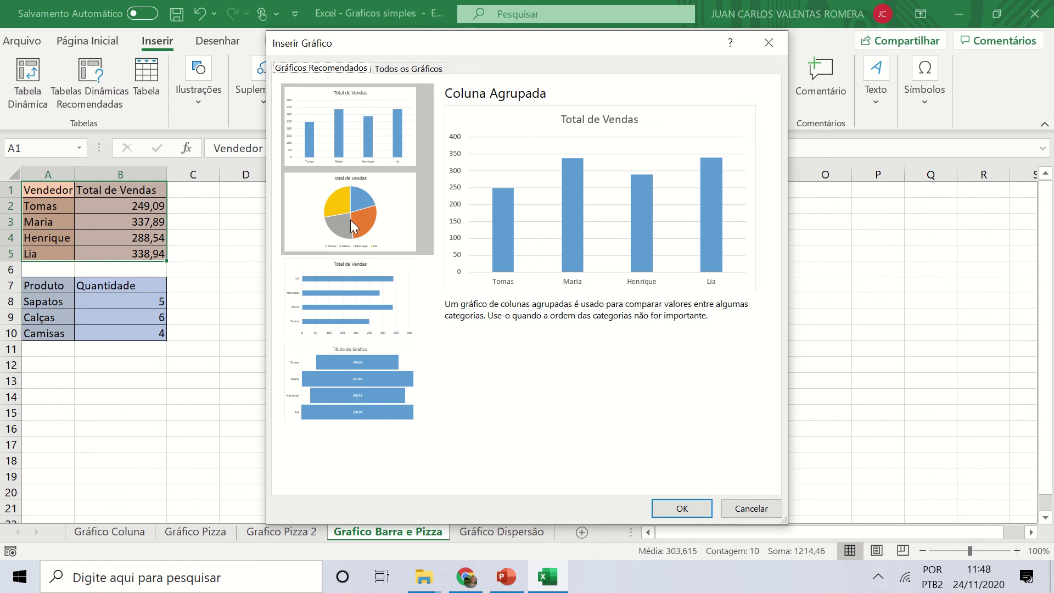
pyautogui.click(352, 299)
pyautogui.click(353, 373)
pyautogui.click(356, 296)
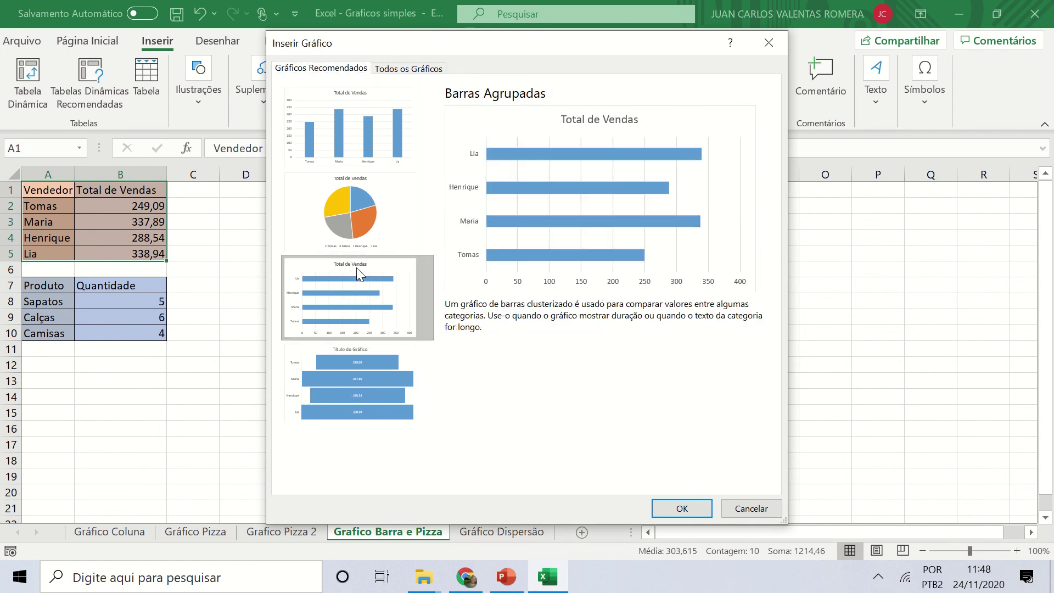
pyautogui.click(347, 129)
pyautogui.click(354, 220)
pyautogui.click(352, 276)
pyautogui.click(358, 379)
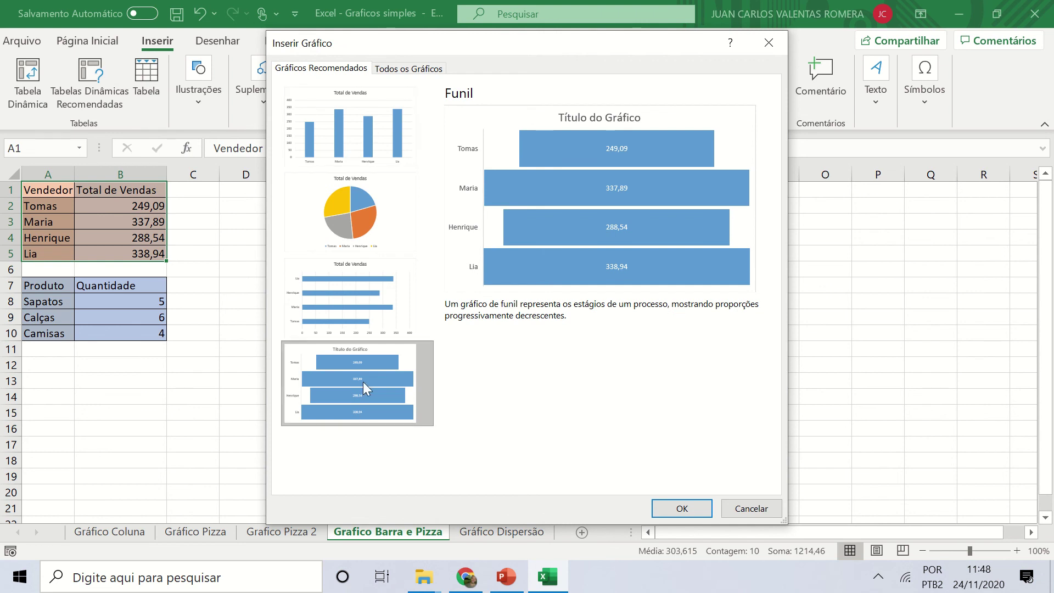
pyautogui.click(380, 289)
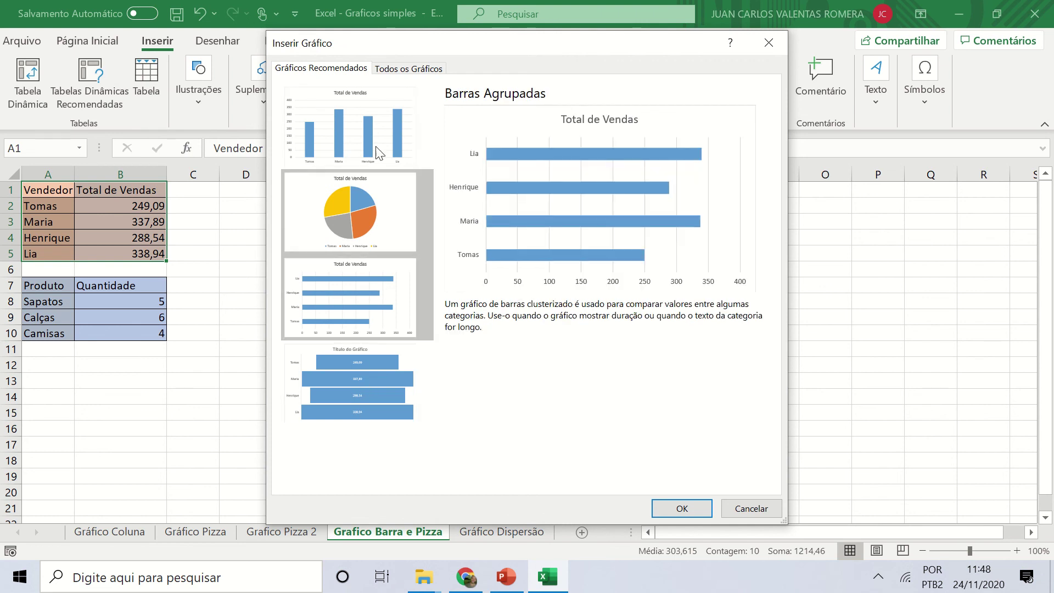
pyautogui.click(351, 196)
pyautogui.click(374, 151)
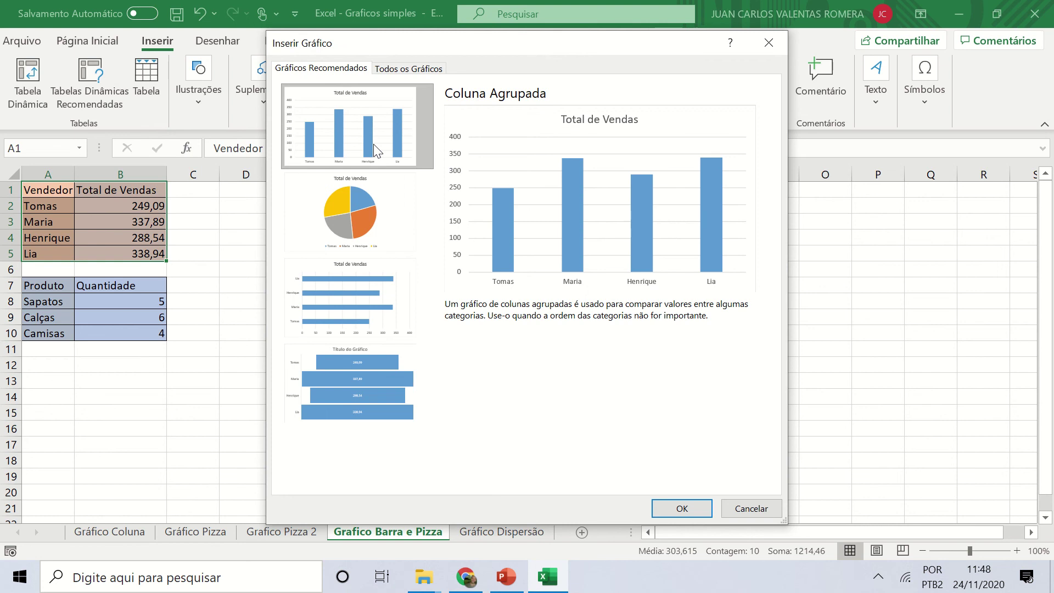
# Insert a Barras Agrupadas chart of the Total de Vendas data, shrink it and place it beside the sales table
pyautogui.click(358, 295)
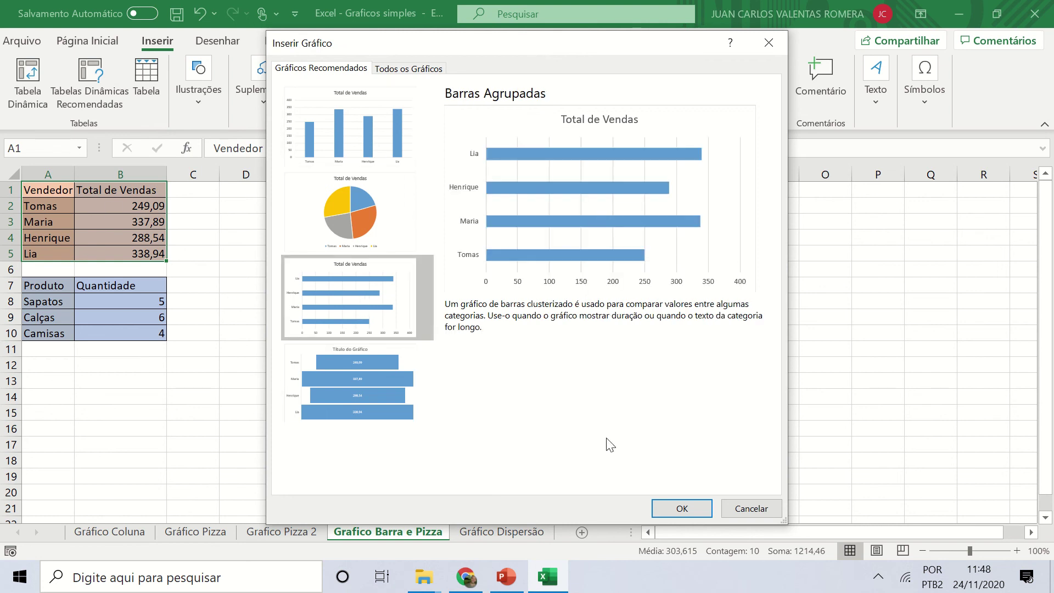
pyautogui.click(670, 507)
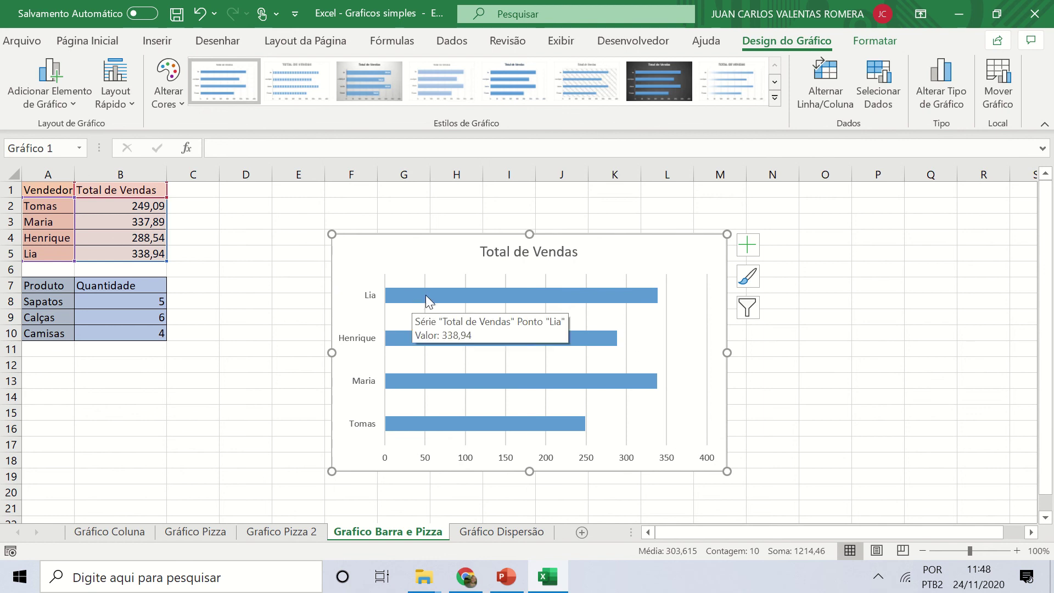
pyautogui.moveTo(400, 298)
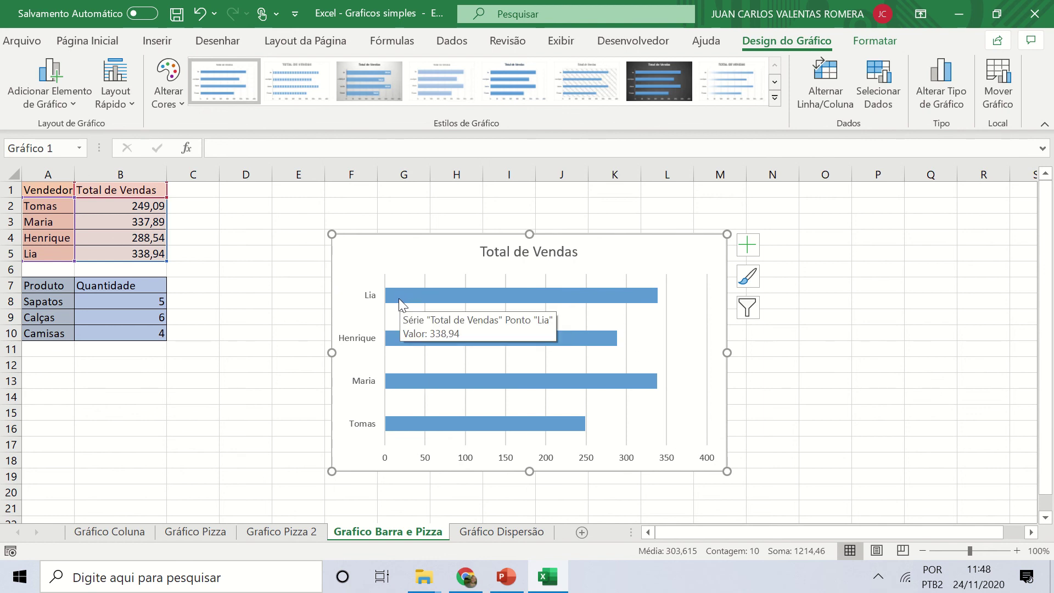
pyautogui.moveTo(409, 384)
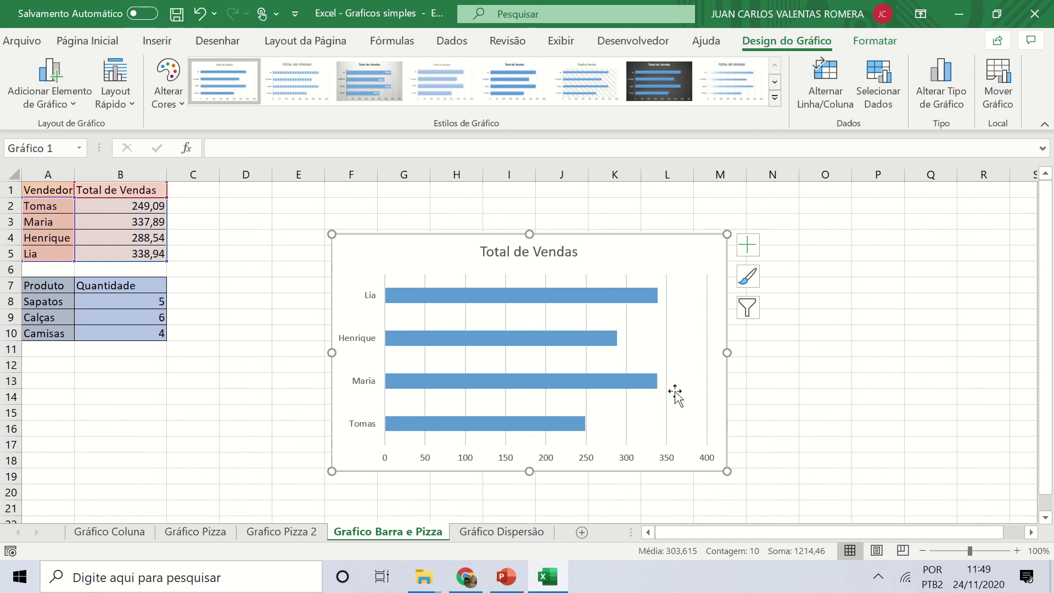
pyautogui.moveTo(658, 307)
pyautogui.moveTo(726, 471); pyautogui.dragTo(636, 335)
pyautogui.moveTo(569, 257); pyautogui.dragTo(475, 210)
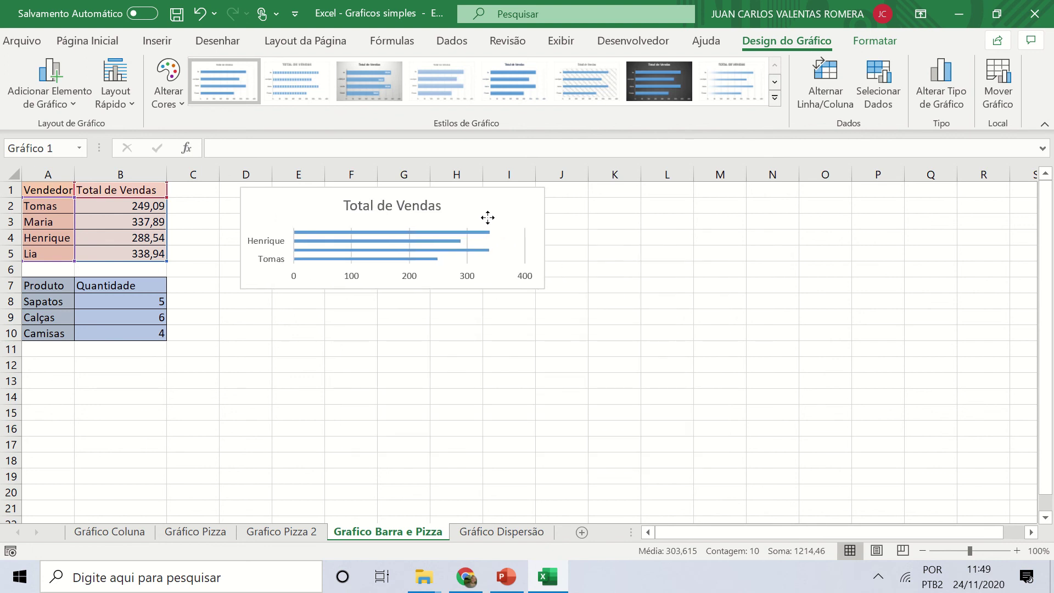
# Insert a recommended pie chart of the Produto and Quantidade table in A7:B10, shrink it and place it beside the Total de Vendas chart
pyautogui.click(53, 288)
pyautogui.moveTo(53, 287); pyautogui.dragTo(130, 337)
pyautogui.click(125, 363)
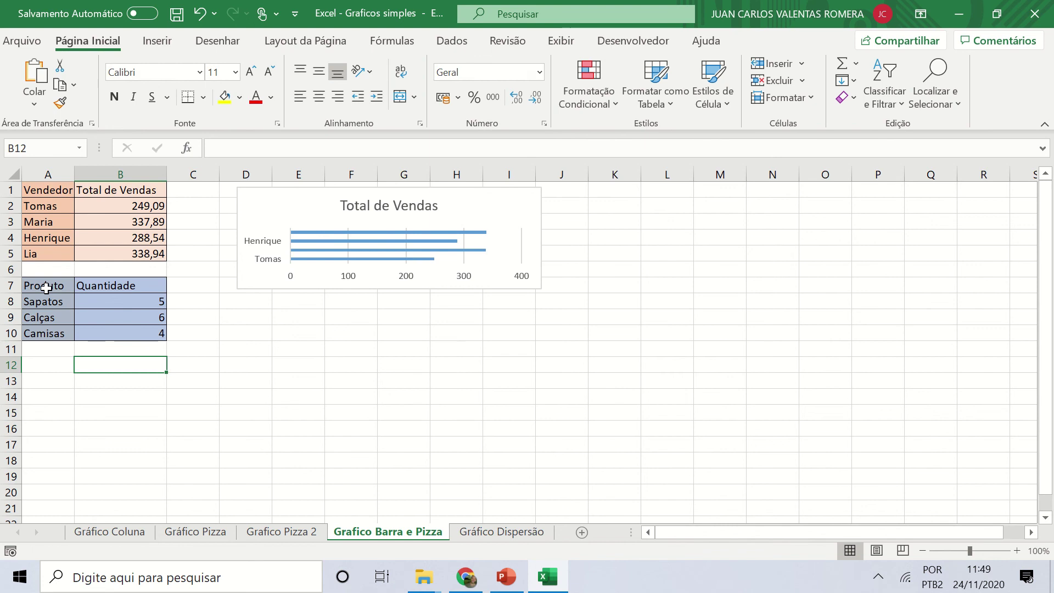
pyautogui.moveTo(40, 285); pyautogui.dragTo(159, 333)
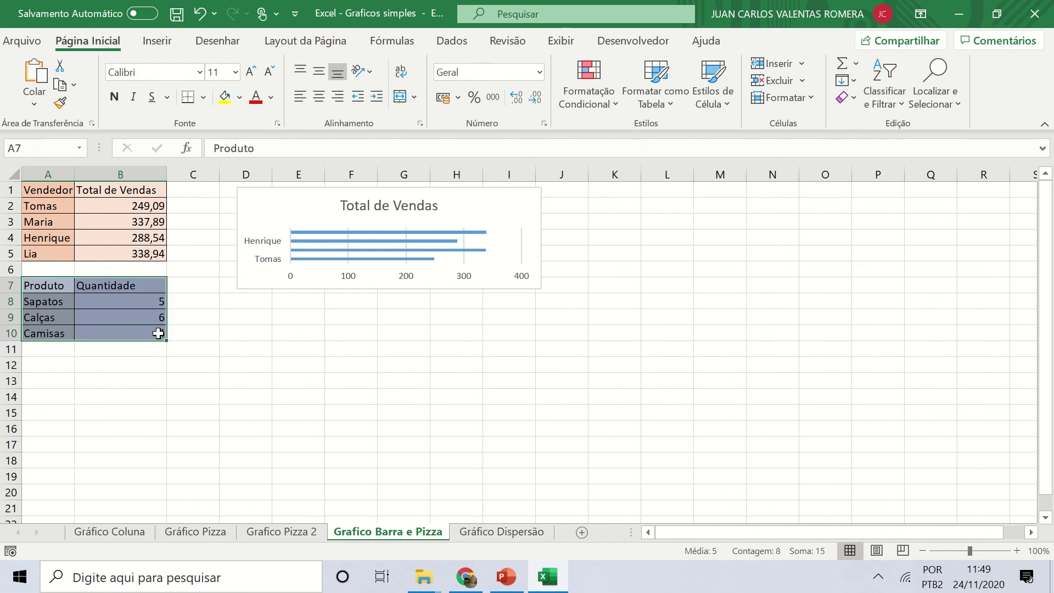
pyautogui.click(158, 41)
pyautogui.click(342, 85)
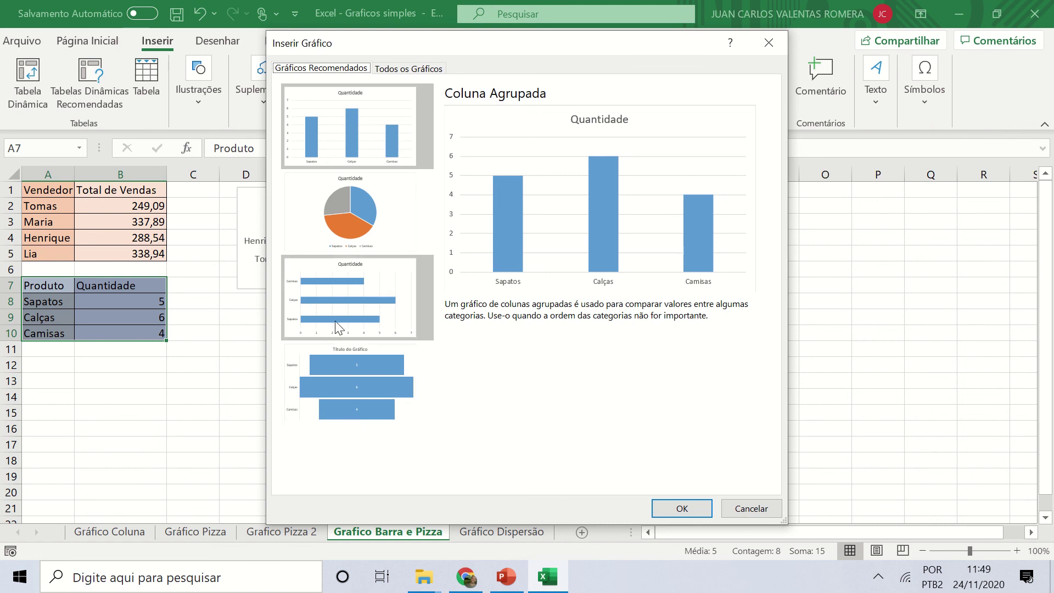
pyautogui.click(371, 240)
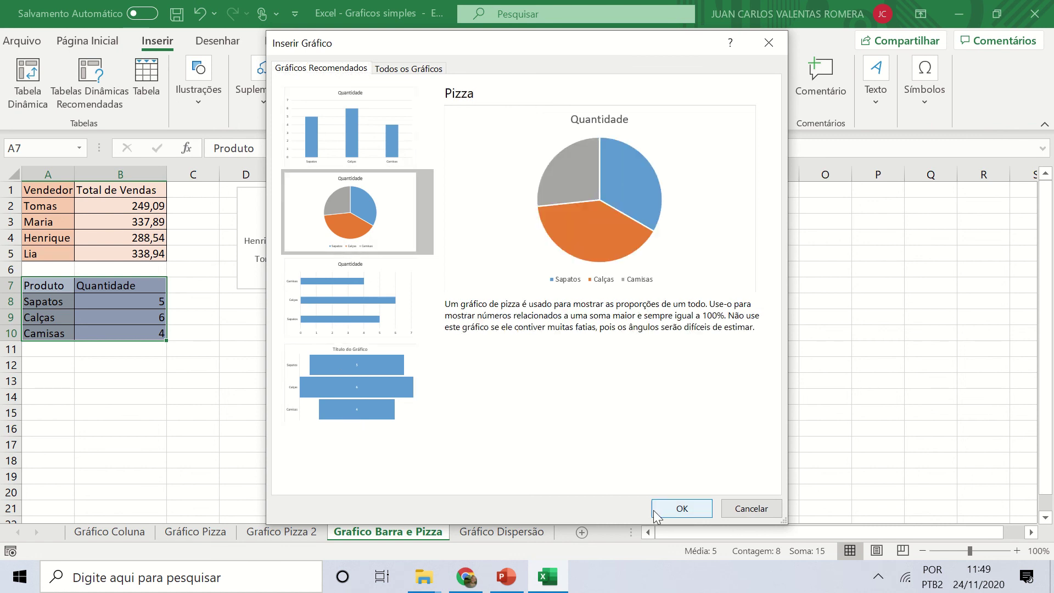
pyautogui.click(679, 511)
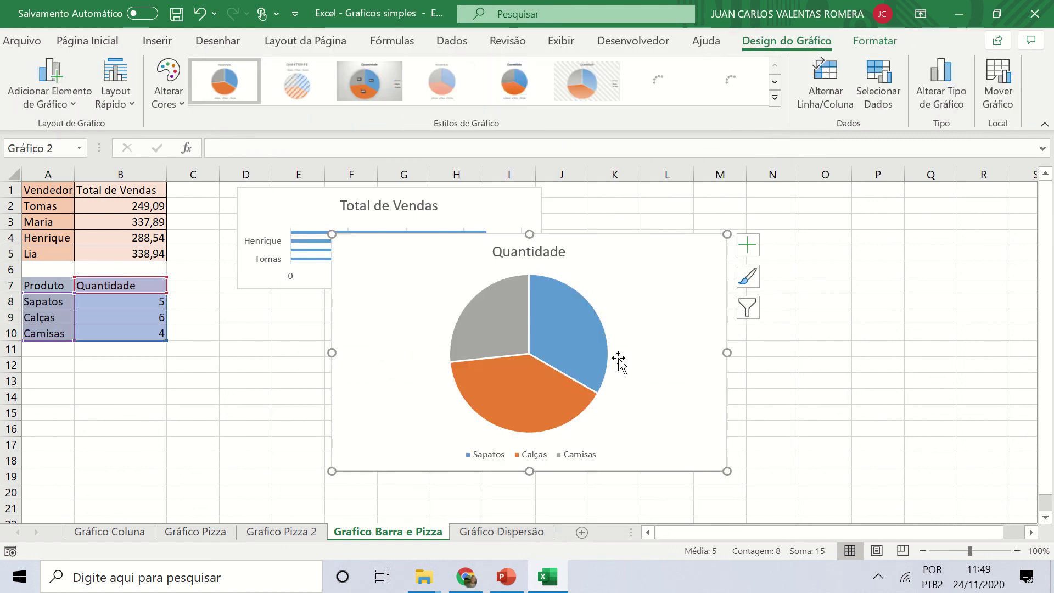
pyautogui.moveTo(727, 471); pyautogui.dragTo(621, 405)
pyautogui.moveTo(619, 348); pyautogui.dragTo(817, 296)
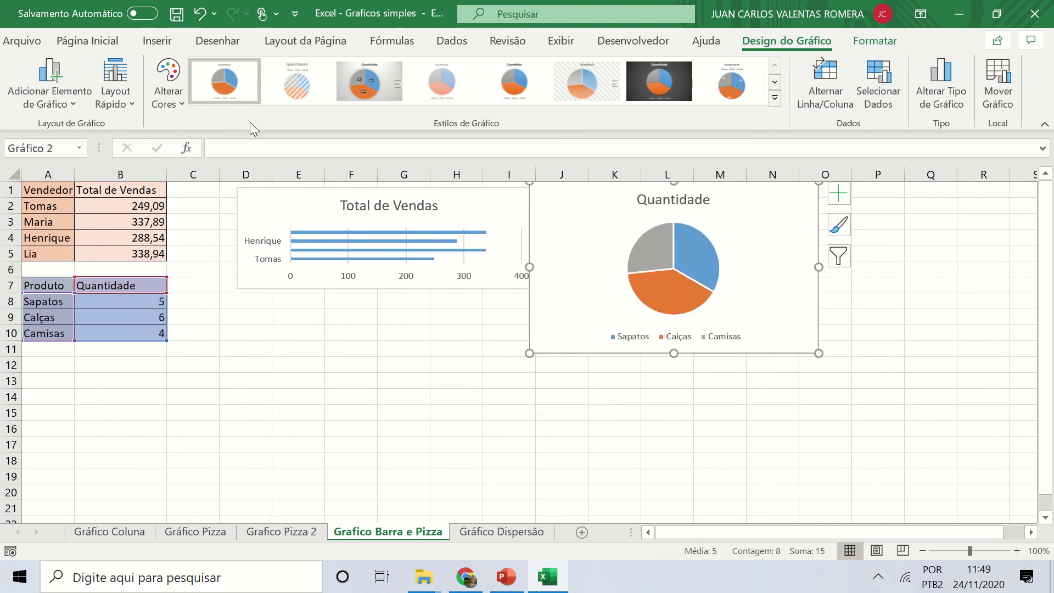
# Try changing the Quantidade pie chart to the recommended Funil type and repositioning it around the Total de Vendas chart
pyautogui.click(157, 41)
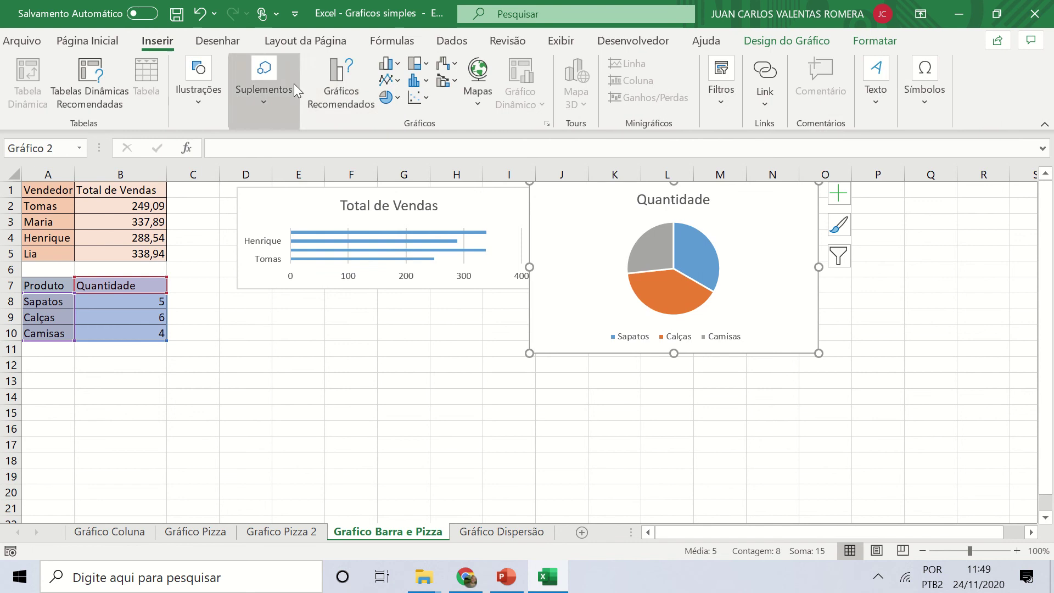
pyautogui.click(345, 91)
pyautogui.click(426, 418)
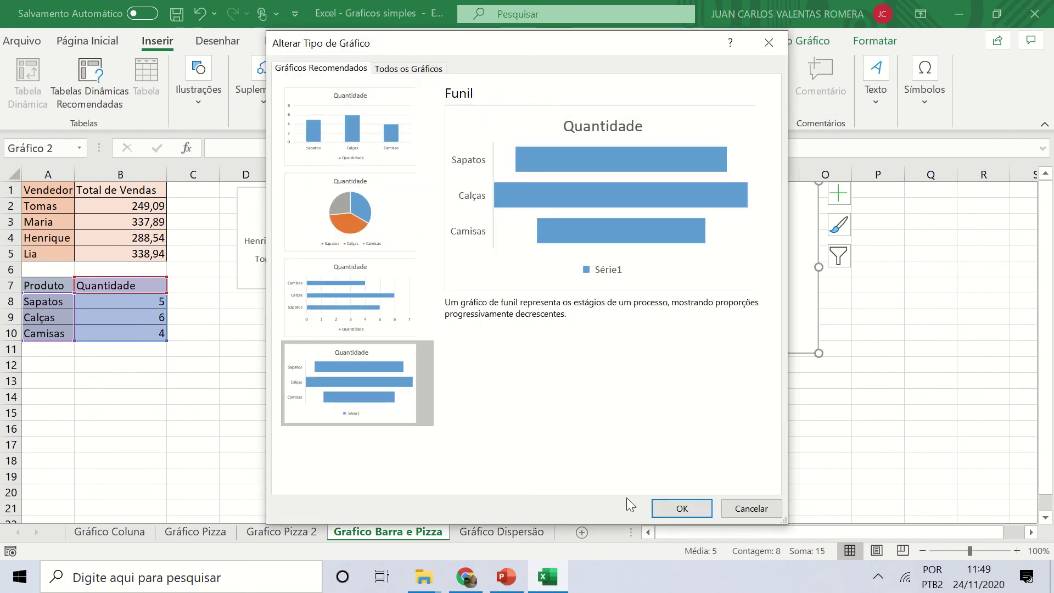
pyautogui.click(681, 508)
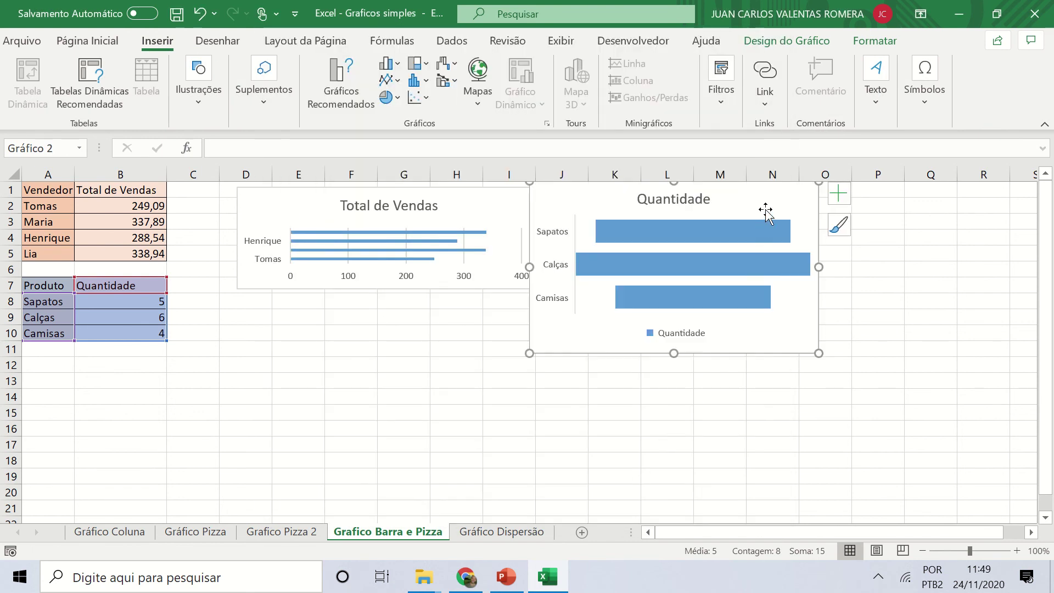
pyautogui.moveTo(758, 219)
pyautogui.mouseDown()
pyautogui.moveTo(505, 360)
pyautogui.moveTo(448, 345)
pyautogui.mouseUp()
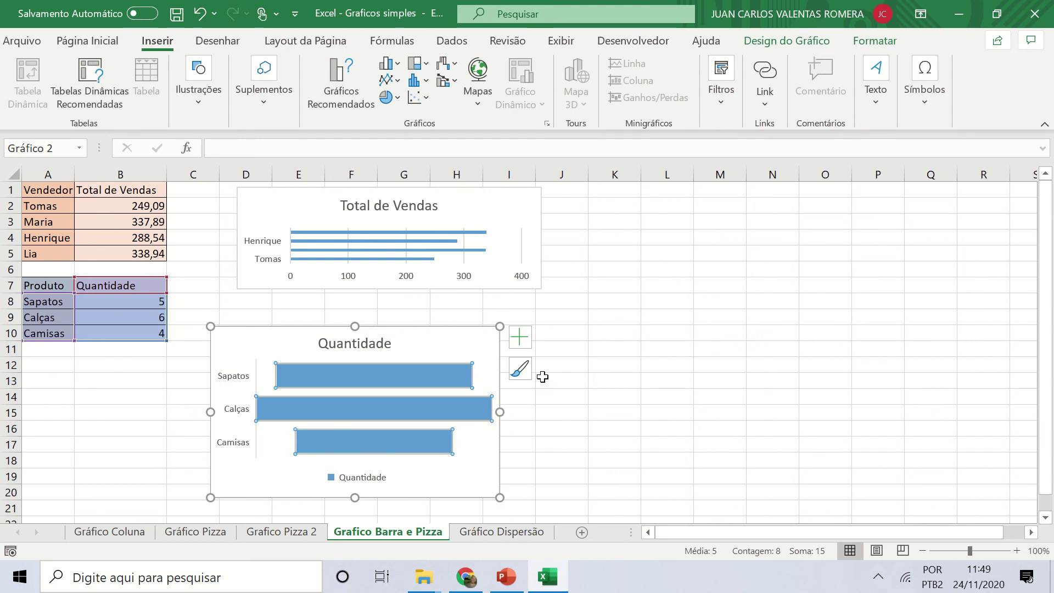
pyautogui.moveTo(463, 336); pyautogui.dragTo(752, 301)
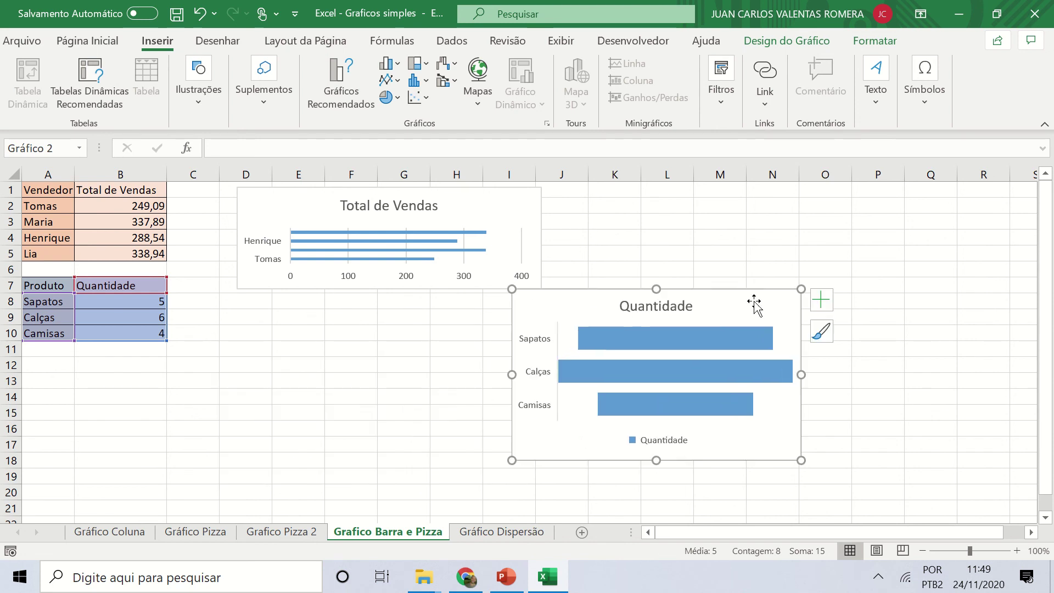
# Undo the moves of the Quantidade chart and its change to the Funil type
pyautogui.hotkey('ctrl', 'z')
pyautogui.hotkey('ctrl', 'z')
pyautogui.hotkey('ctrl', 'z')
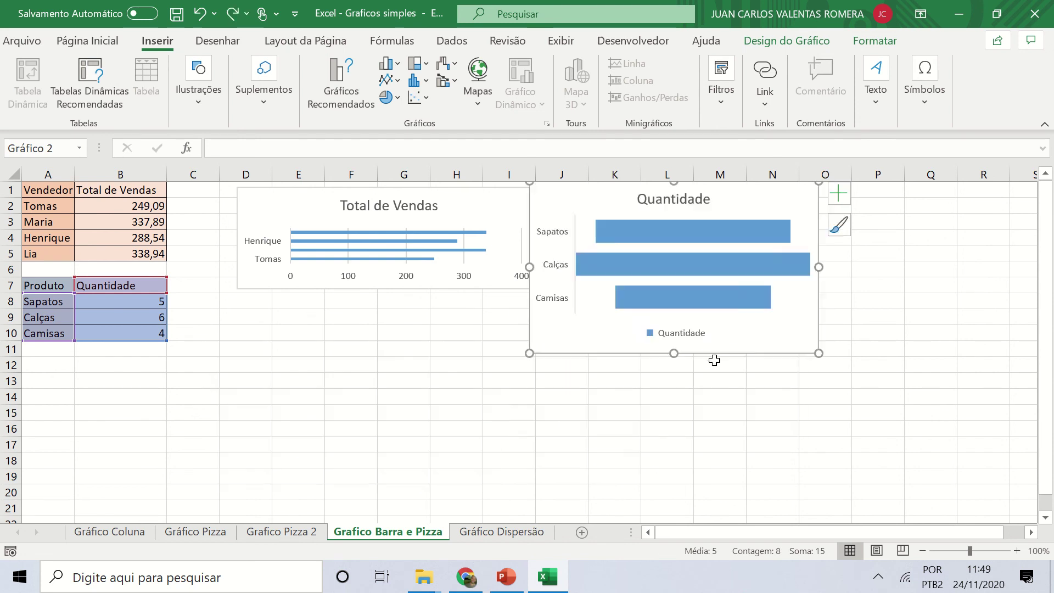
# Insert a separate Funil chart of the Produto and Quantidade table in A7:B10, shrink it and place it below the Total de Vendas chart
pyautogui.click(432, 431)
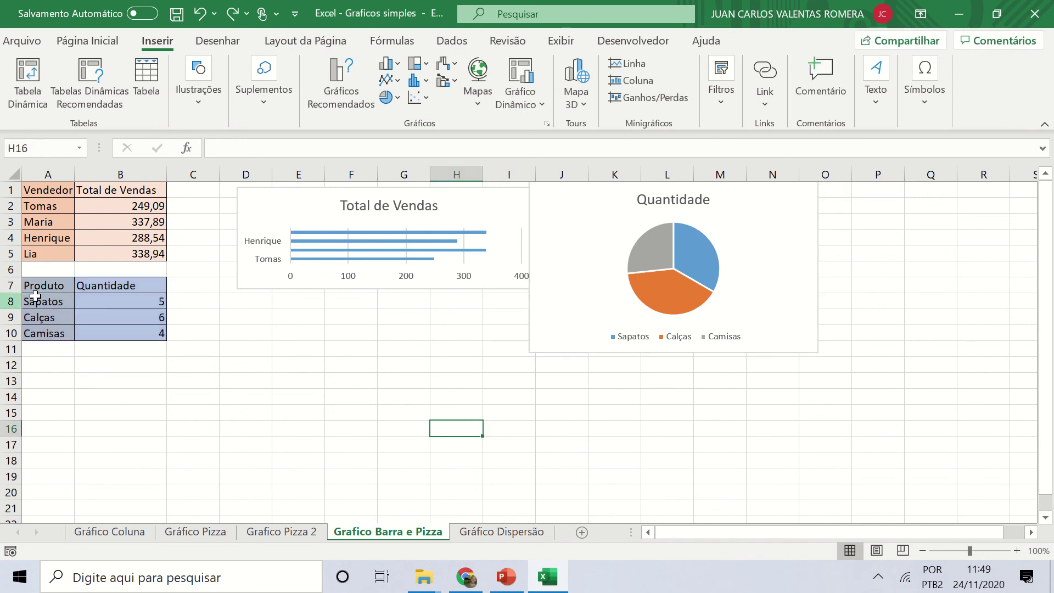
pyautogui.moveTo(44, 286); pyautogui.dragTo(142, 334)
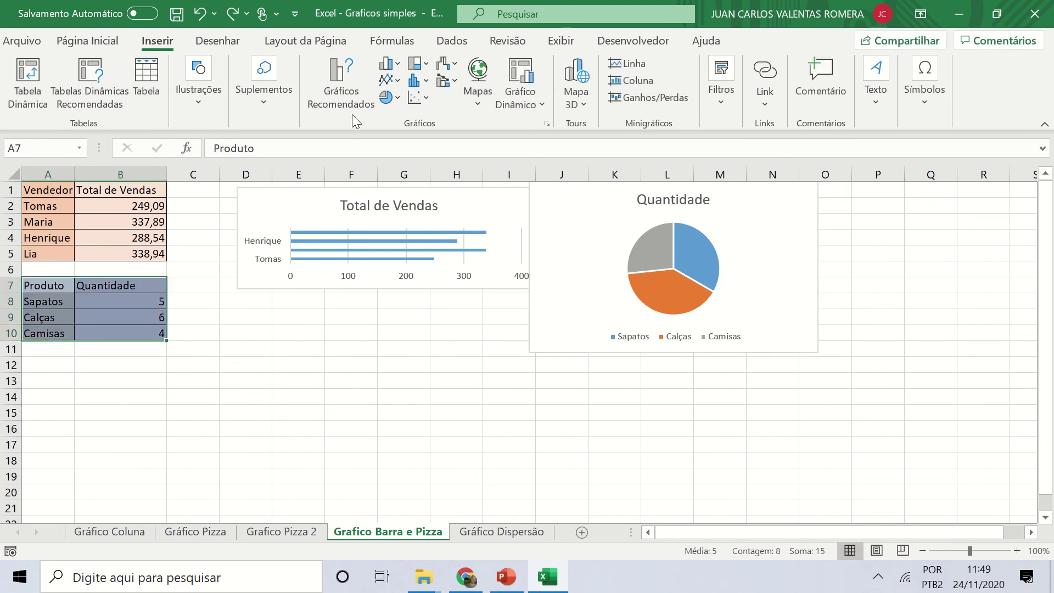
pyautogui.click(344, 99)
pyautogui.click(336, 411)
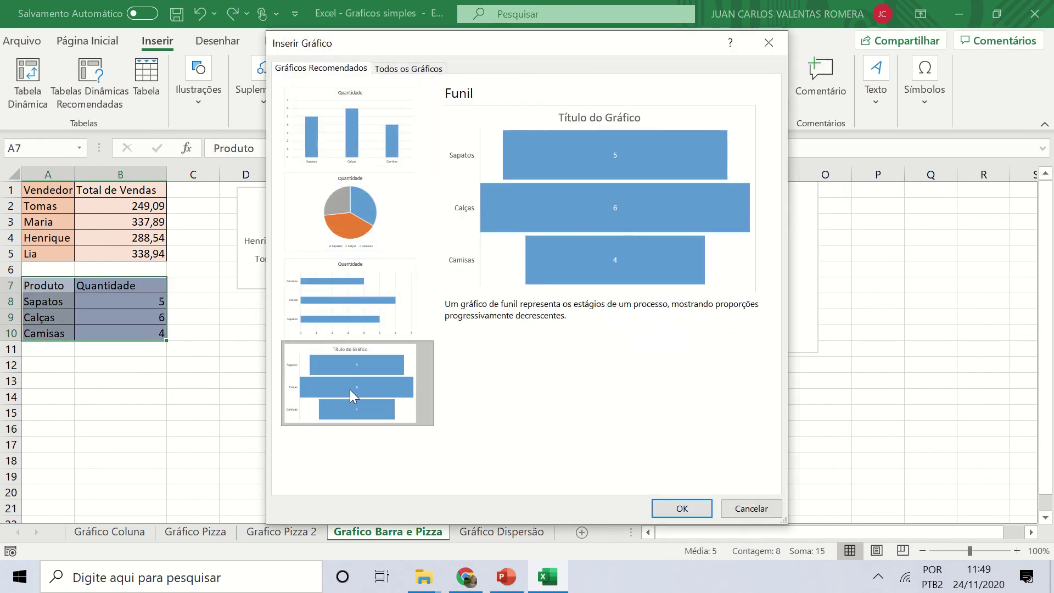
pyautogui.click(672, 504)
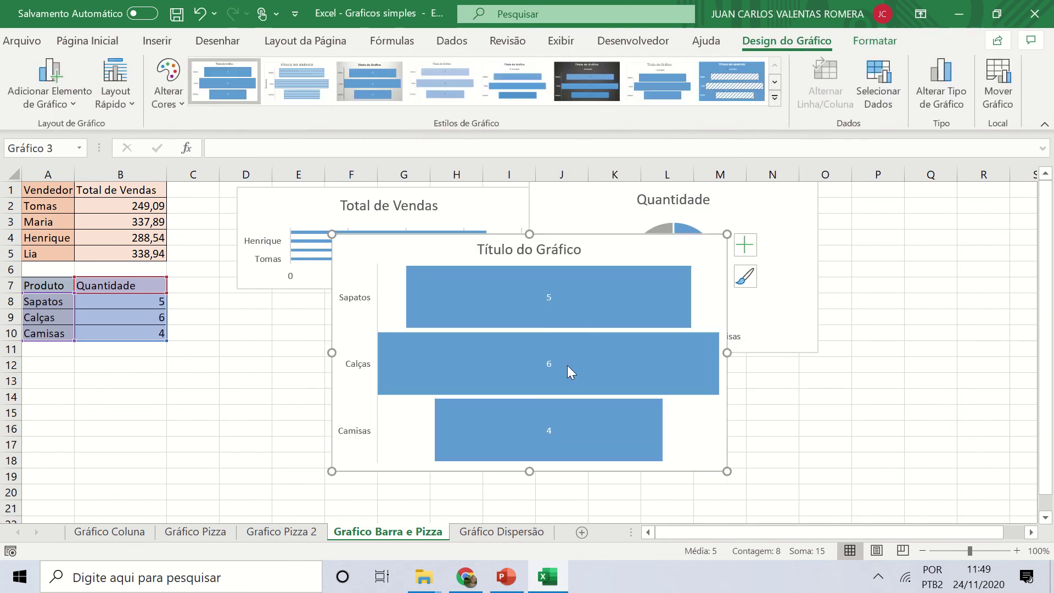
pyautogui.moveTo(727, 475); pyautogui.dragTo(588, 402)
pyautogui.moveTo(542, 250); pyautogui.dragTo(422, 331)
# On the Gráfico Dispersão sheet, insert a smooth-line scatter chart without markers from the x and y table in A2:B8
pyautogui.click(501, 532)
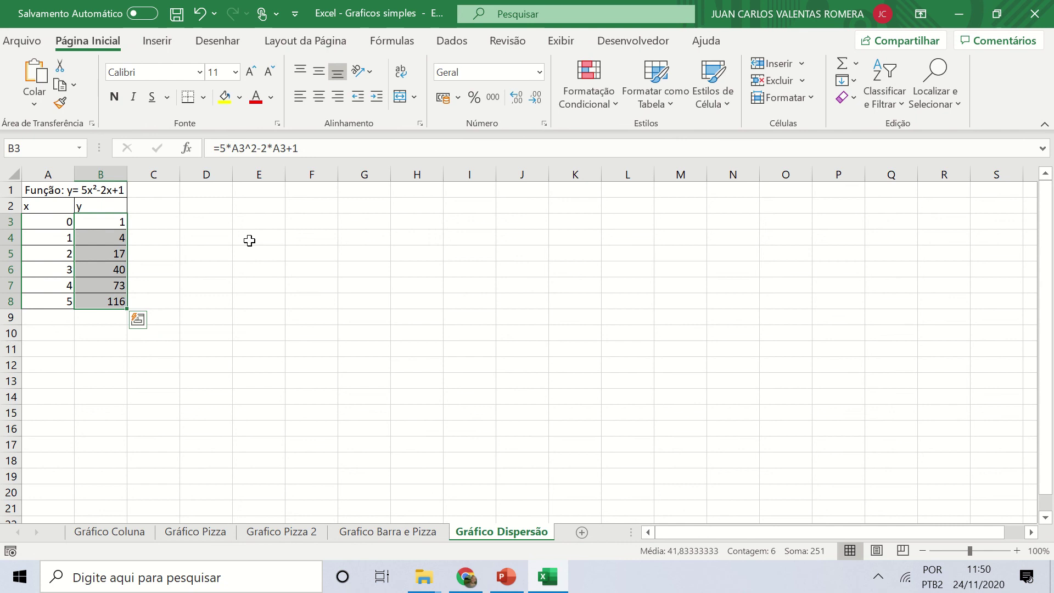
pyautogui.moveTo(30, 208); pyautogui.dragTo(109, 304)
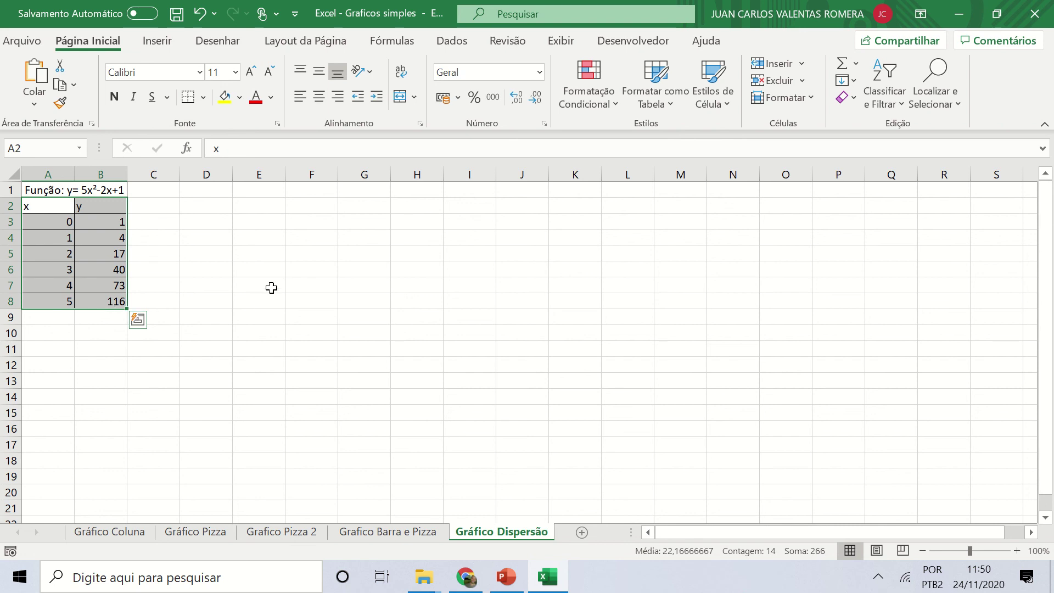
pyautogui.click(159, 46)
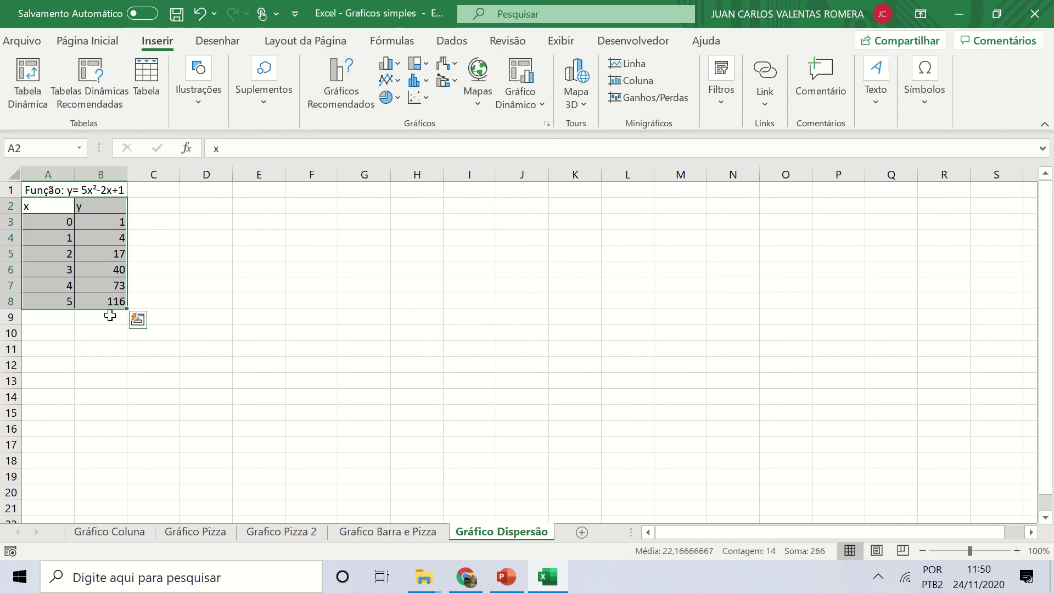
pyautogui.click(428, 96)
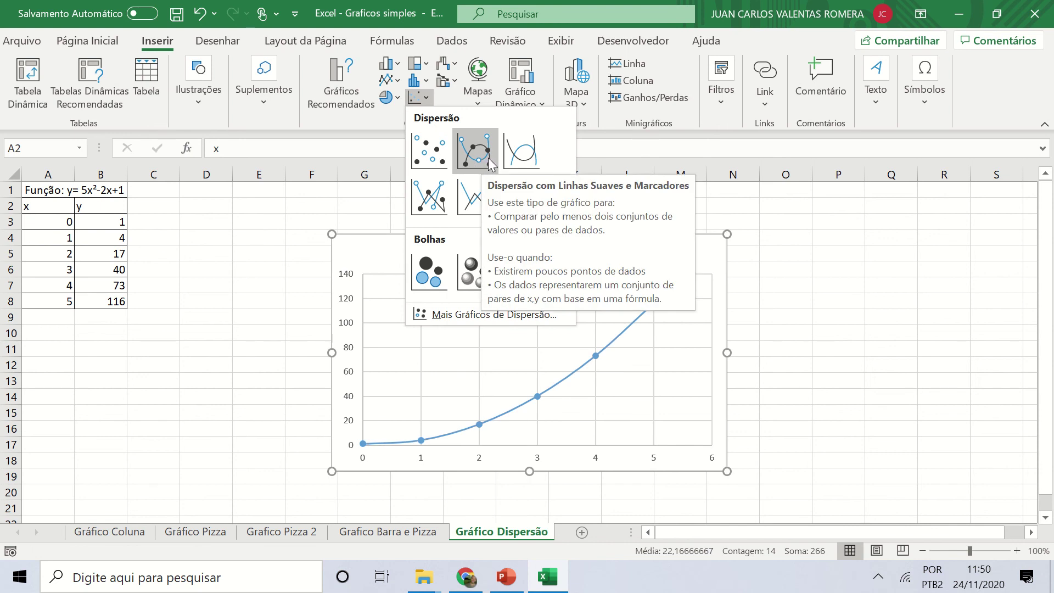
pyautogui.click(518, 159)
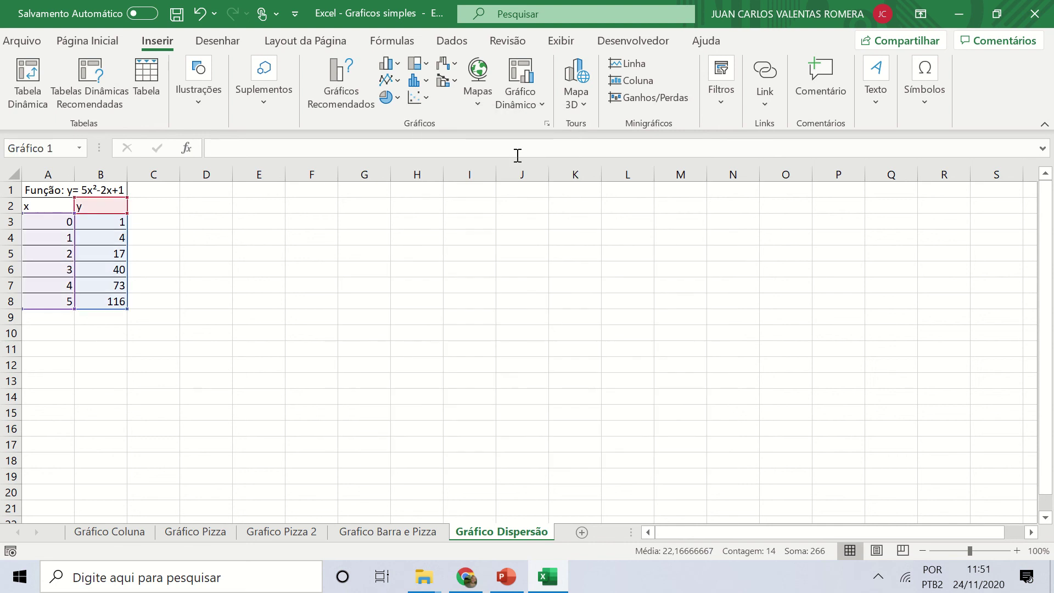
# Change the scatter chart's title to "Função matemática"
pyautogui.click(529, 252)
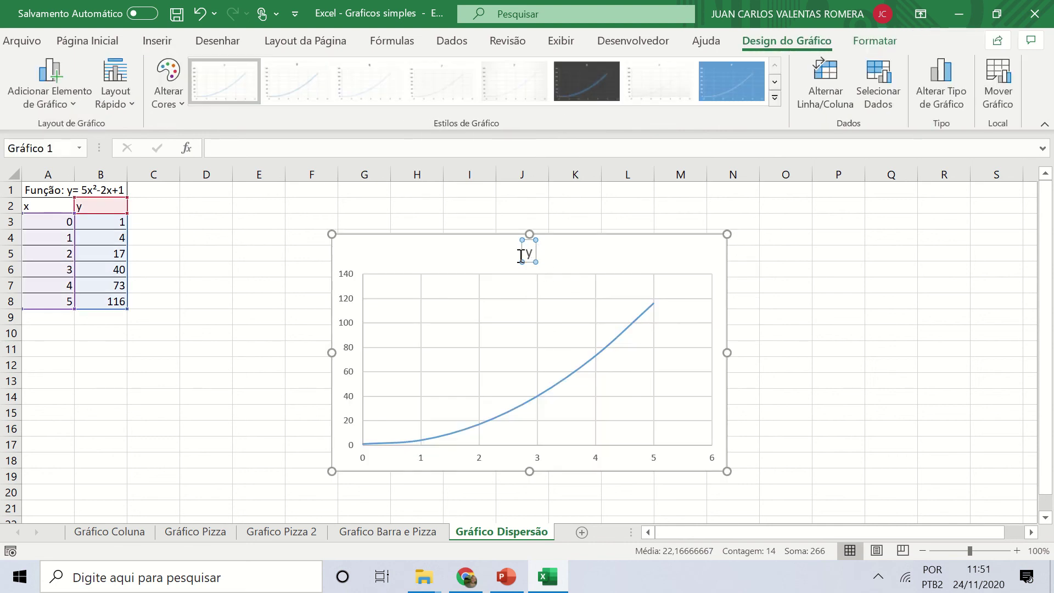
pyautogui.doubleClick(522, 256)
pyautogui.moveTo(522, 256); pyautogui.dragTo(508, 261)
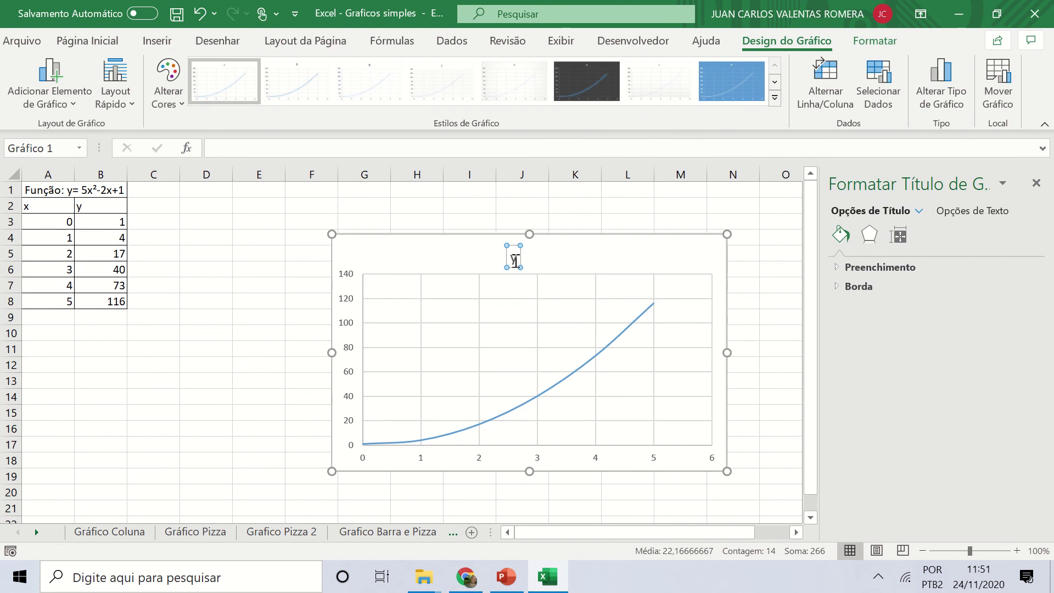
pyautogui.doubleClick(514, 260)
pyautogui.write('Funç')
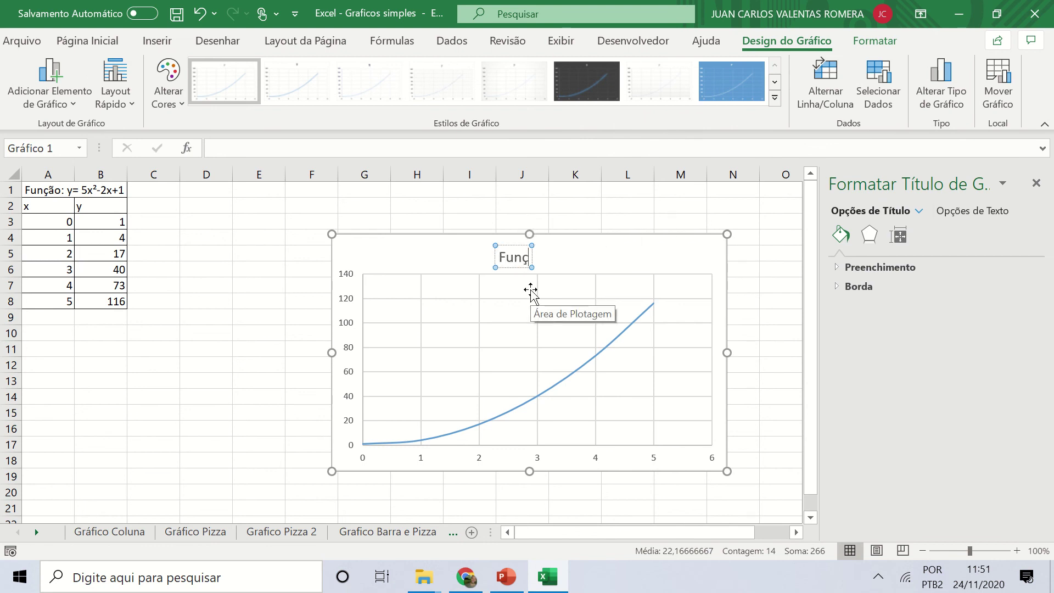
pyautogui.write('ão matemá')
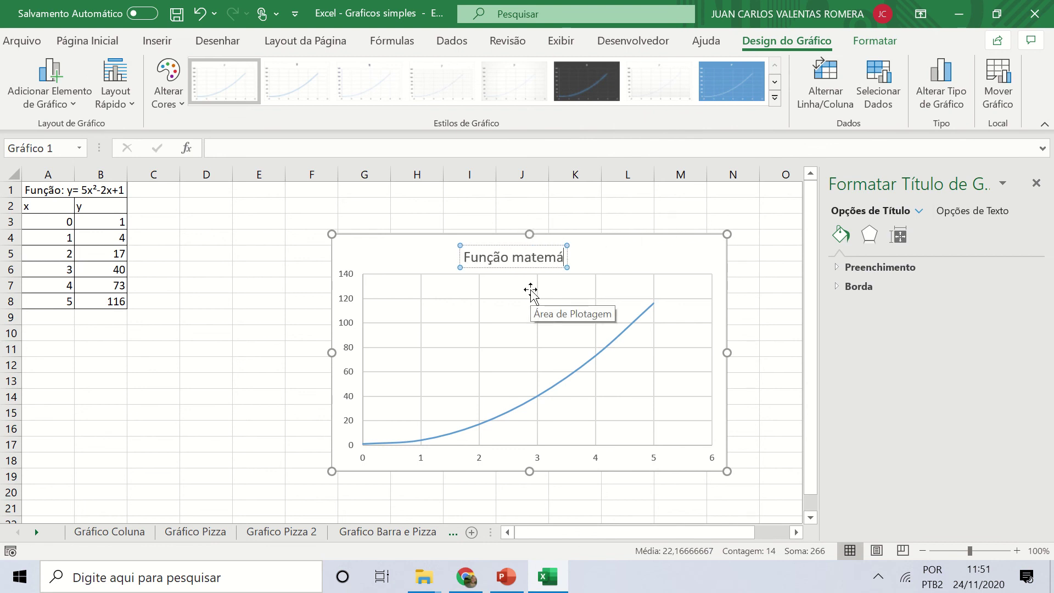
pyautogui.write('tica')
pyautogui.click(258, 286)
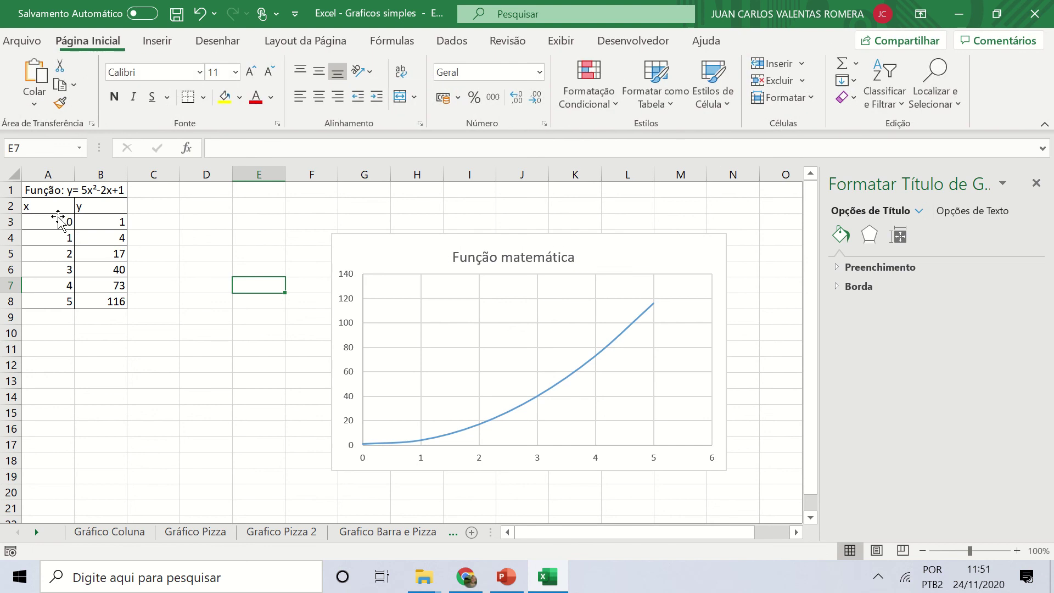
# Compare the previews of the recommended Dispersão and Linha charts for the x and y table in A2:B8
pyautogui.moveTo(52, 207); pyautogui.dragTo(110, 301)
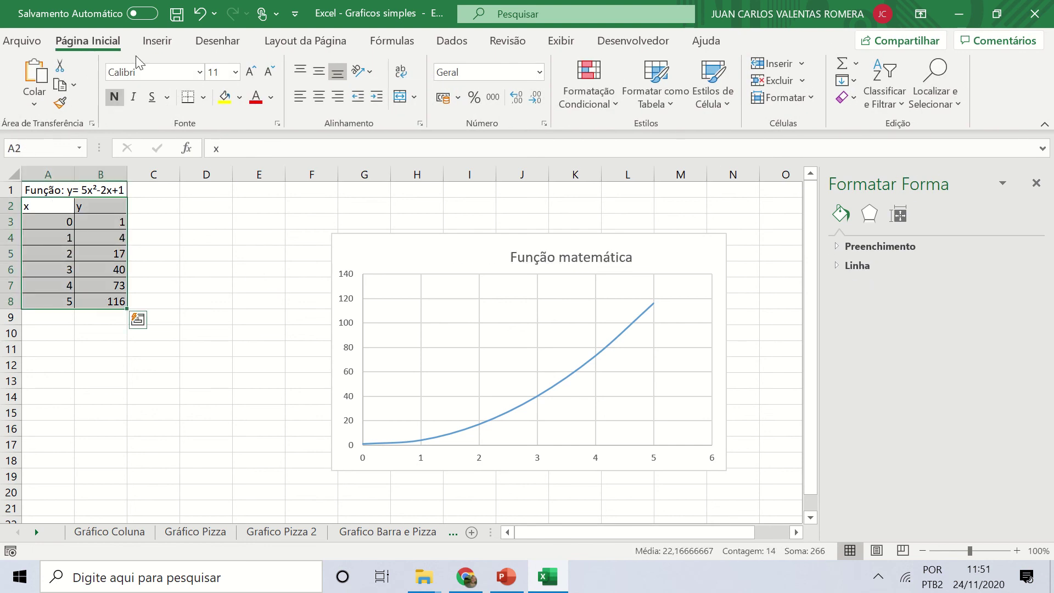
pyautogui.click(157, 41)
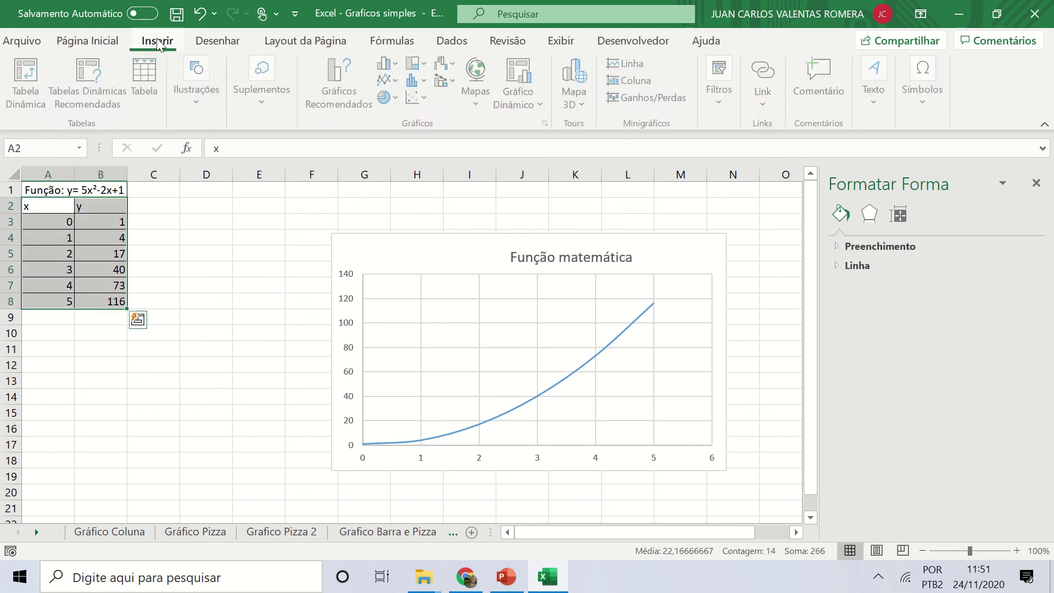
pyautogui.click(347, 77)
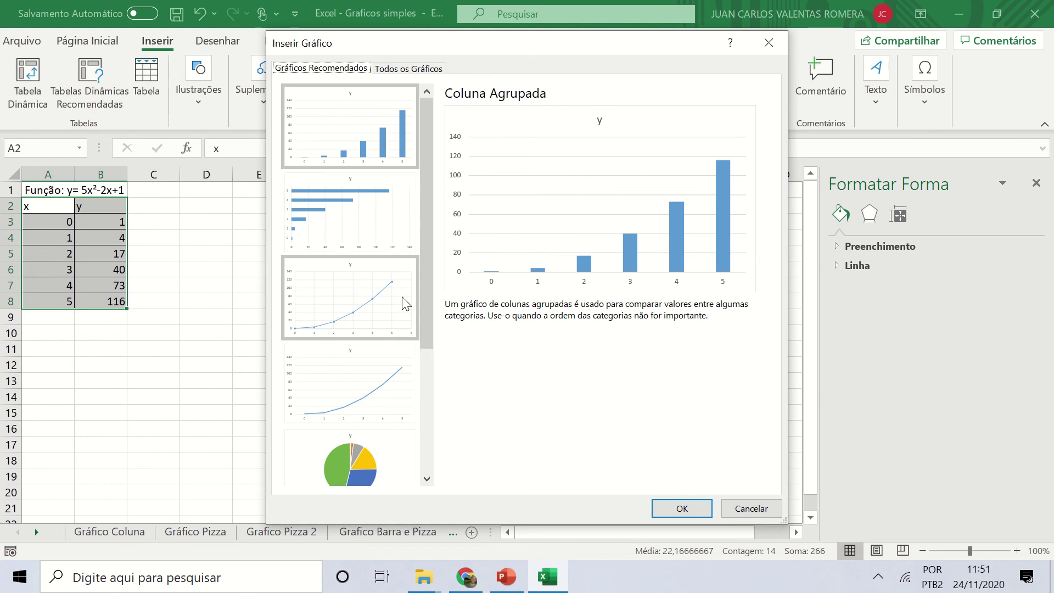
pyautogui.click(380, 325)
pyautogui.click(374, 385)
pyautogui.click(385, 314)
pyautogui.click(382, 373)
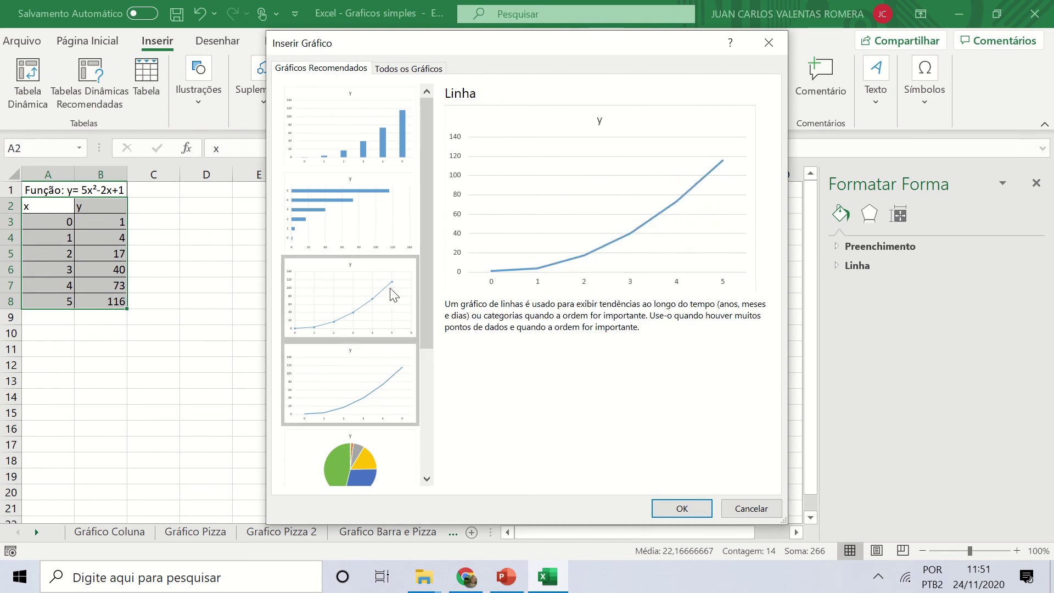
pyautogui.click(390, 291)
pyautogui.click(393, 380)
pyautogui.click(385, 316)
pyautogui.click(397, 382)
pyautogui.click(393, 318)
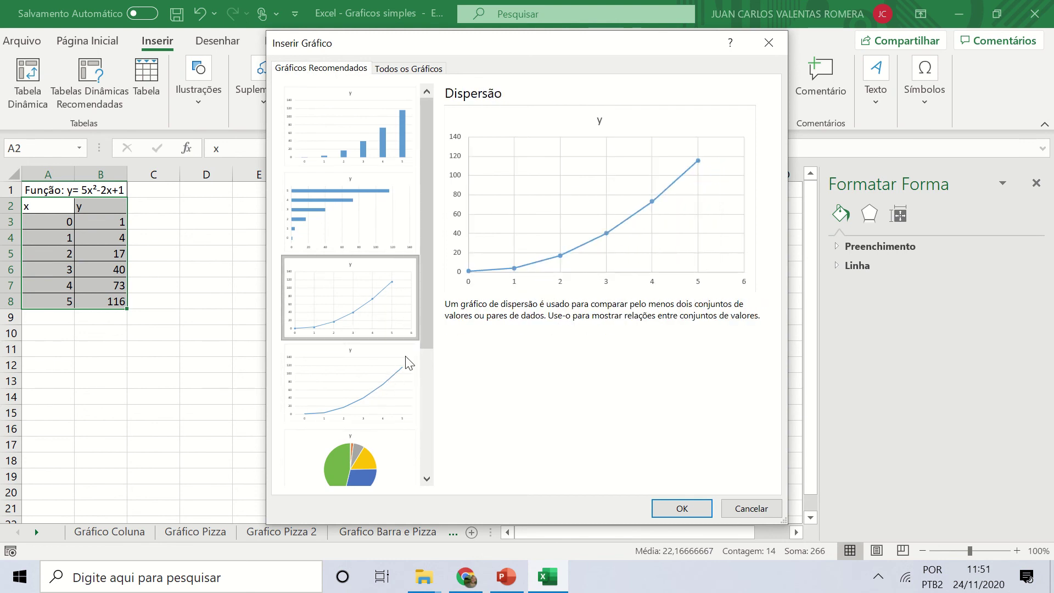
pyautogui.click(407, 365)
pyautogui.click(397, 324)
pyautogui.click(400, 420)
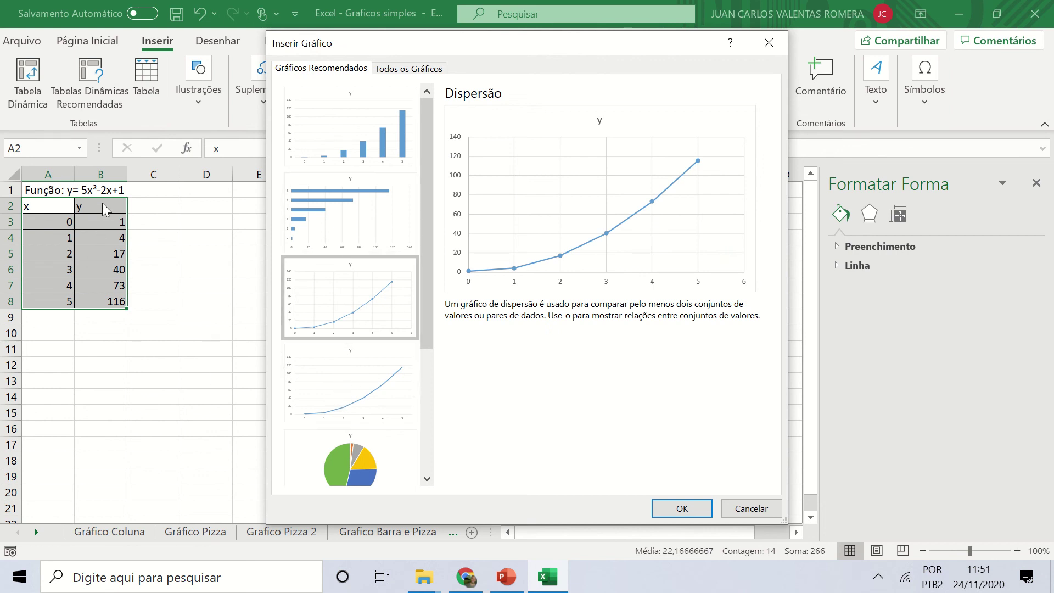
pyautogui.click(367, 386)
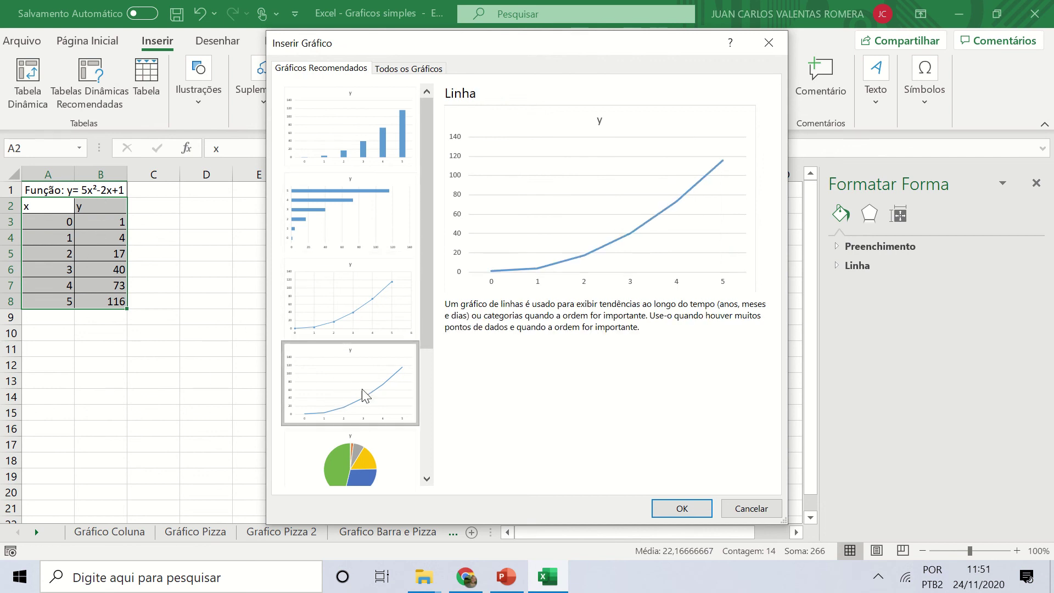
pyautogui.click(376, 324)
pyautogui.click(367, 406)
pyautogui.click(391, 318)
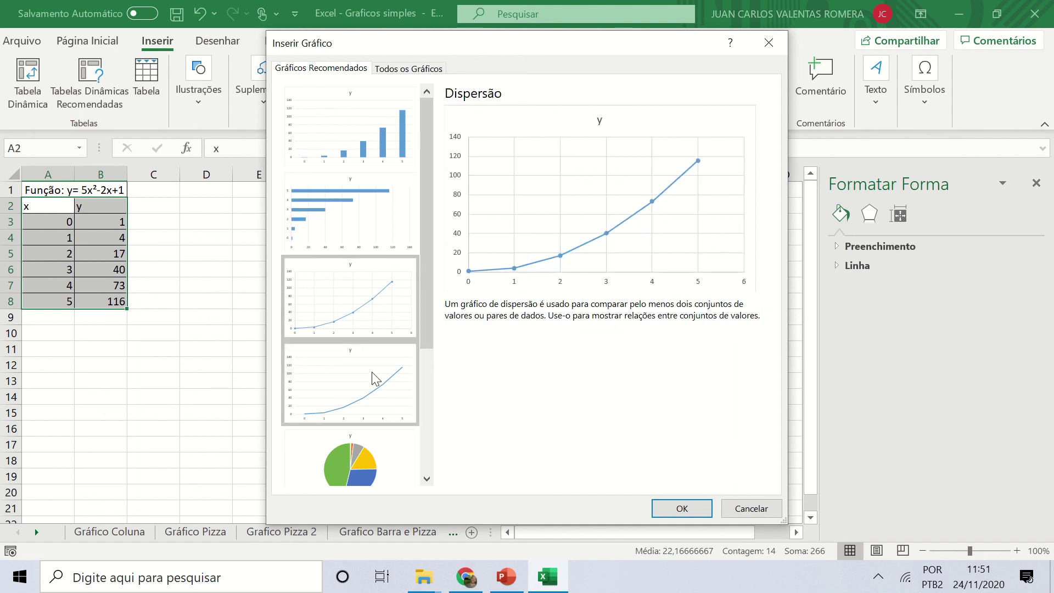
pyautogui.click(375, 381)
pyautogui.click(383, 311)
pyautogui.click(371, 396)
pyautogui.click(368, 321)
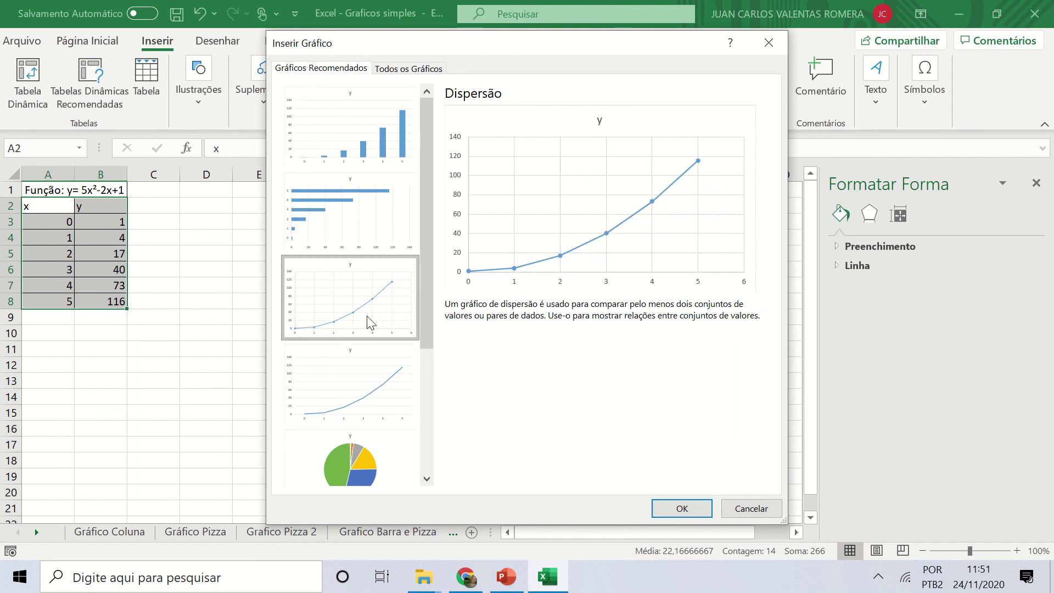
# Preview the recommended bar and Coluna Agrupada charts for the same table, and leave the recommendations without inserting a chart
pyautogui.click(381, 230)
pyautogui.click(388, 157)
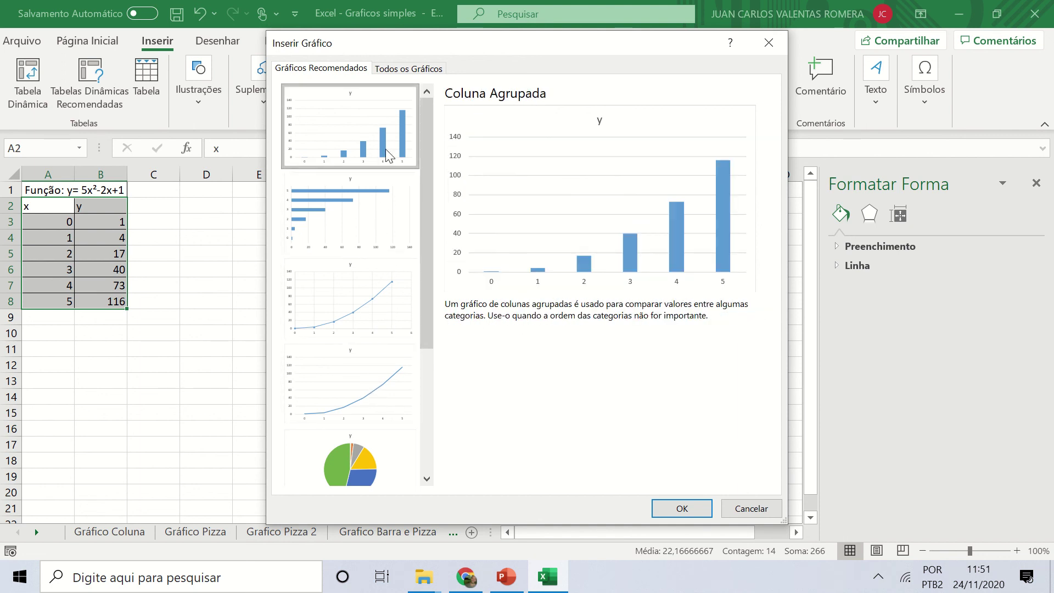
pyautogui.click(365, 197)
pyautogui.click(348, 124)
pyautogui.click(335, 179)
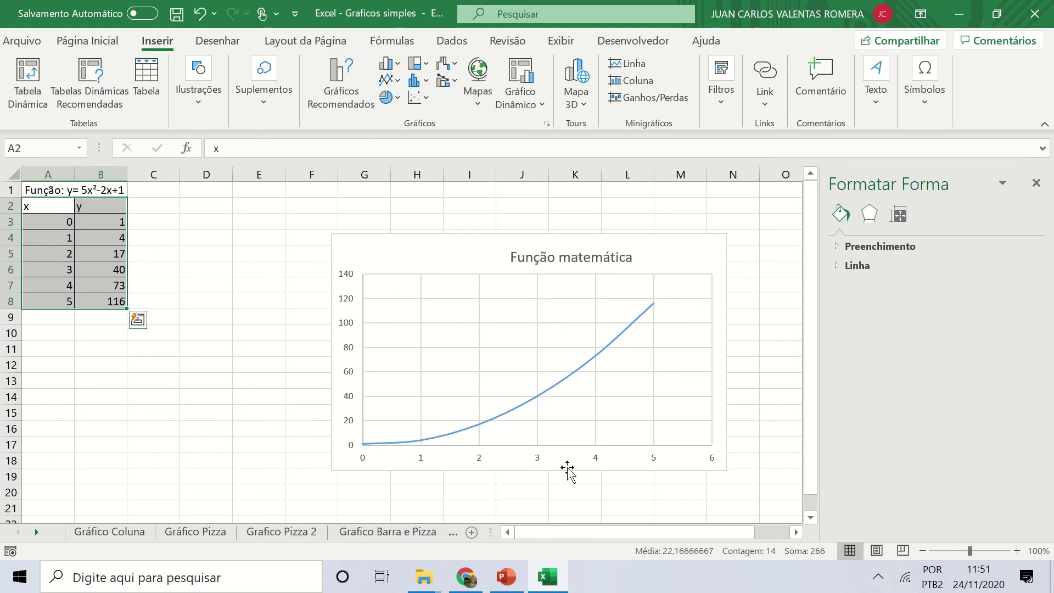
pyautogui.click(750, 508)
# Move the Função matemática chart up to row 2, starting in column F, and dismiss the formatting options
pyautogui.click(655, 374)
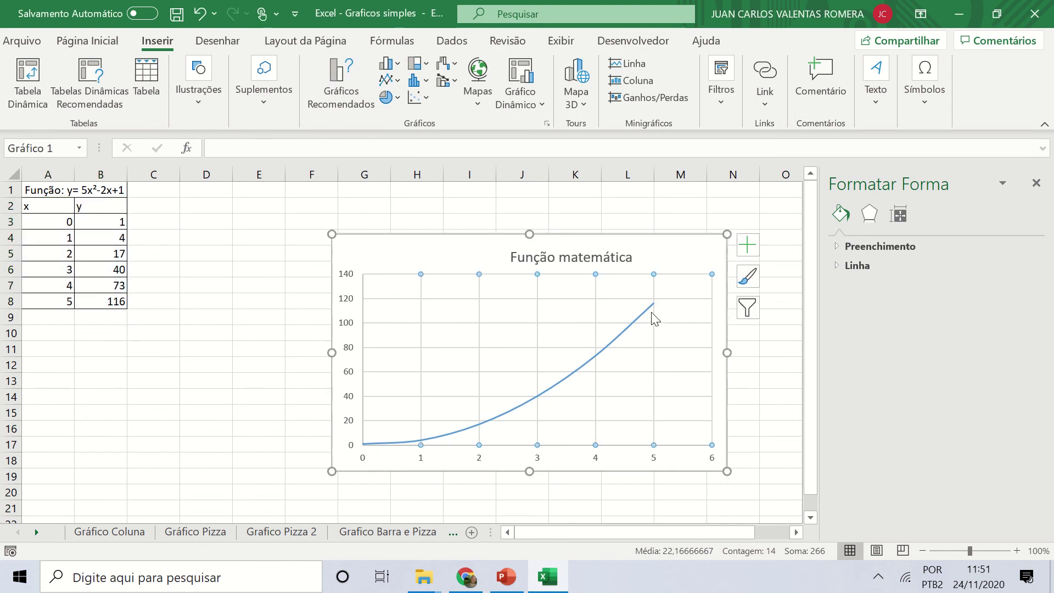
pyautogui.moveTo(670, 252); pyautogui.dragTo(657, 219)
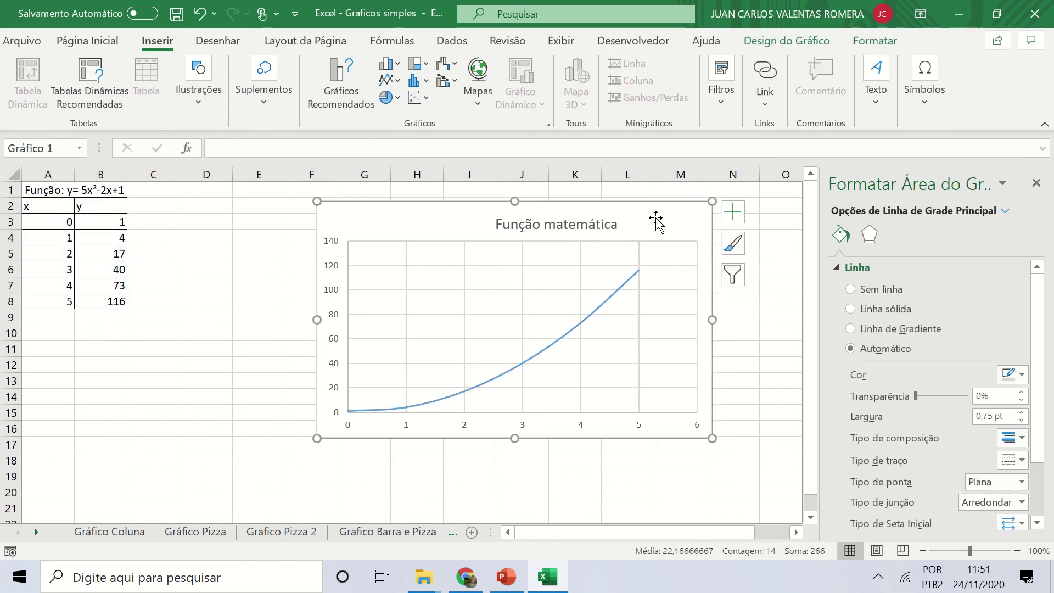
pyautogui.moveTo(714, 443); pyautogui.dragTo(681, 412)
pyautogui.click(253, 257)
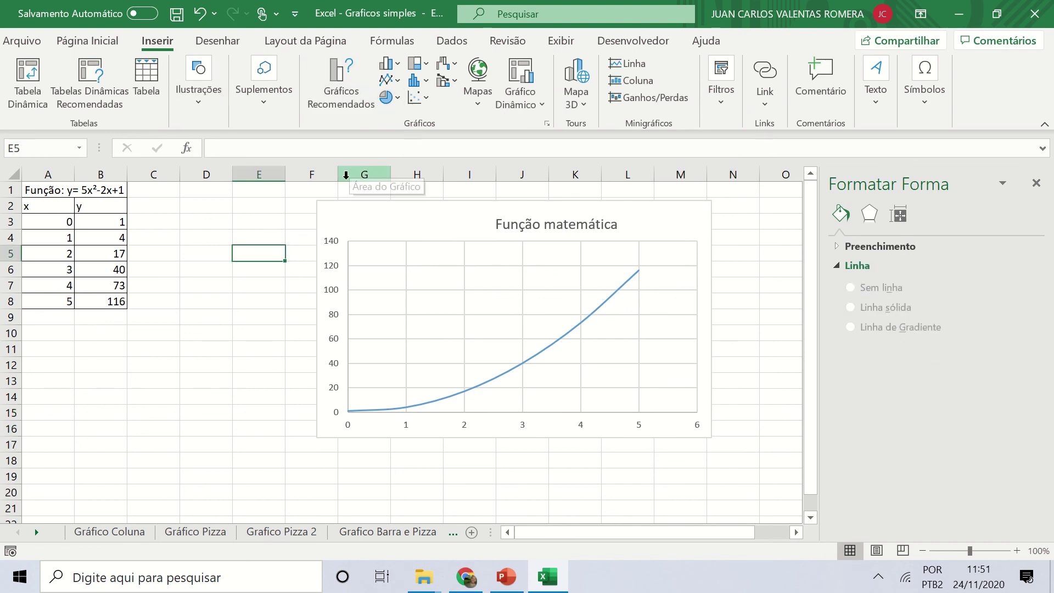
pyautogui.click(1037, 182)
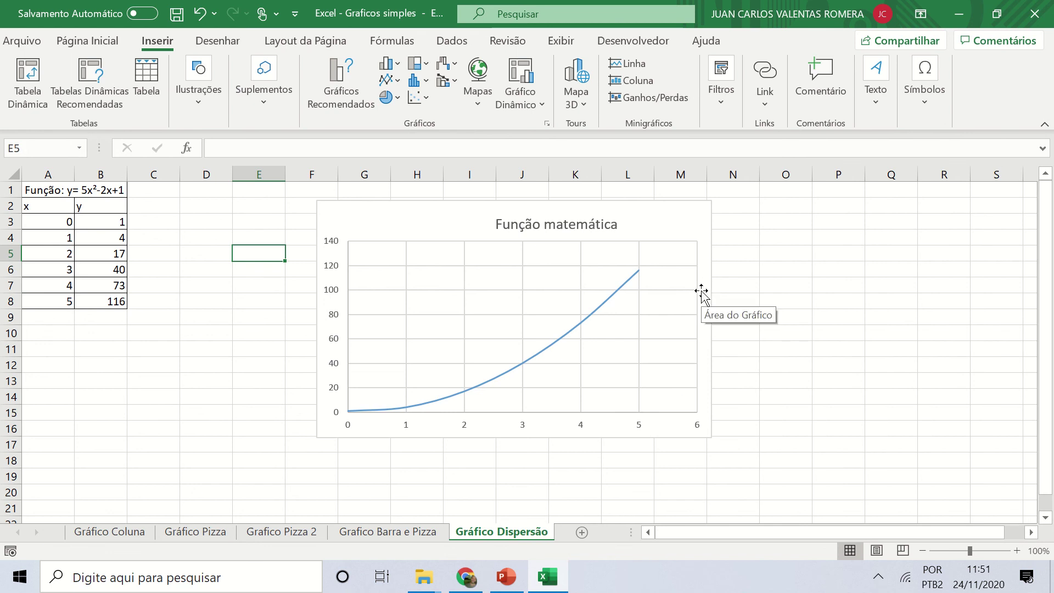